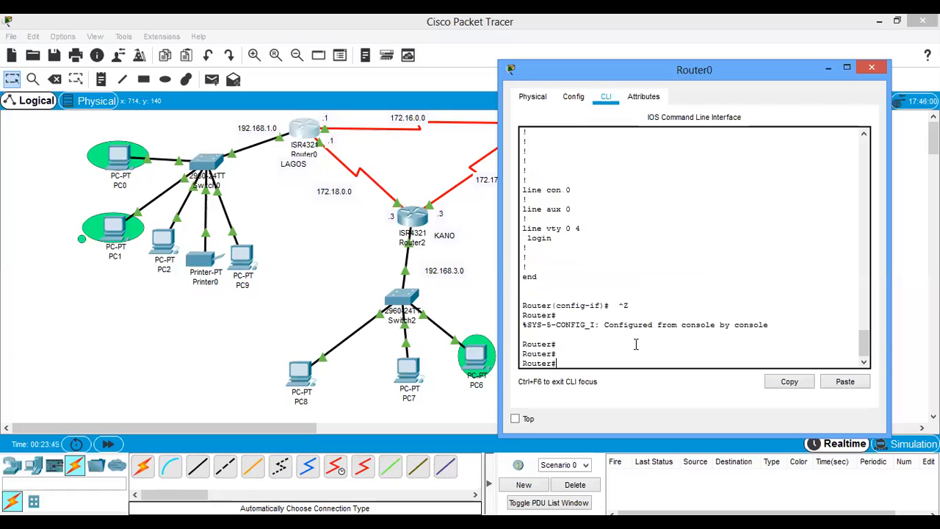
- Display the running configuration on Router0 with sh run and examine its access-list 1 entries
text(sh)
key(Return)
key(space)
key(space)
key(space)
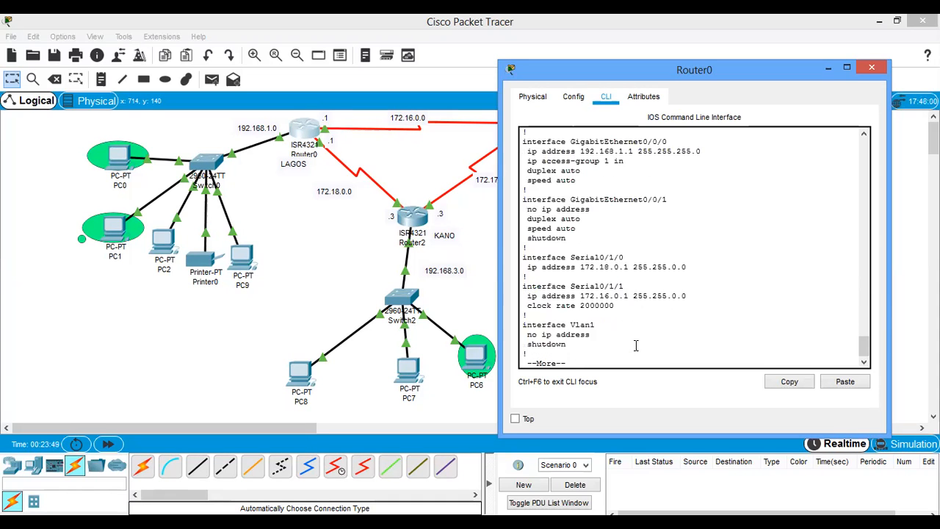
click(706, 256)
drag(665, 257, 597, 277)
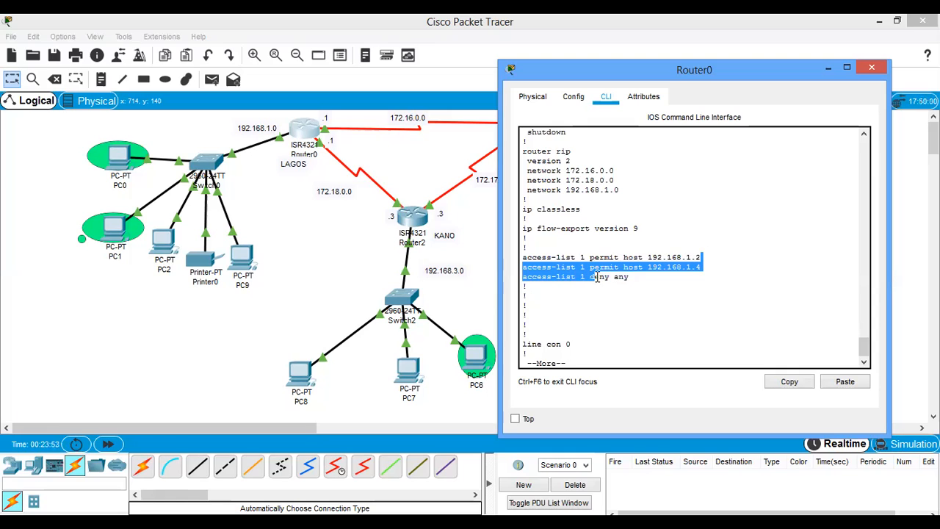
key(space)
- Run show access-lists on Router0 and check the match count for permitted host 192.168.1.2
text(sh)
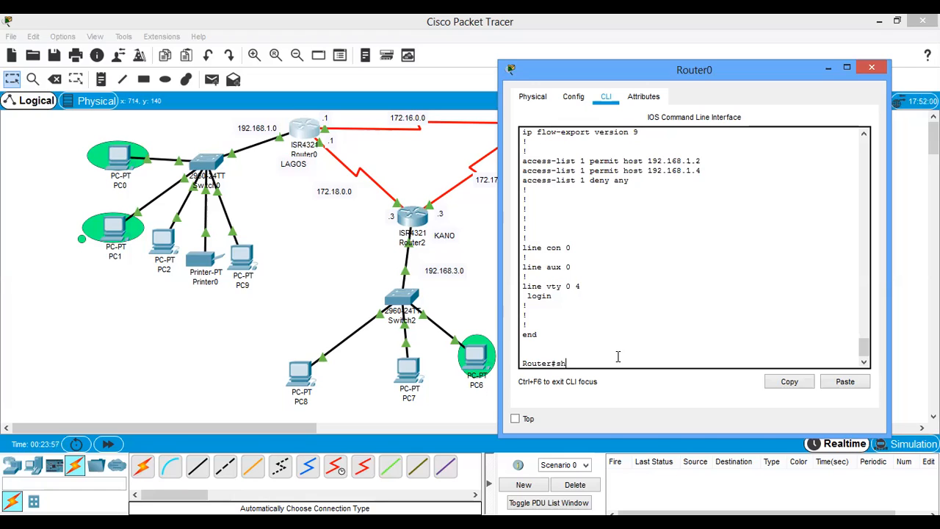
text(ow acc)
key(Tab)
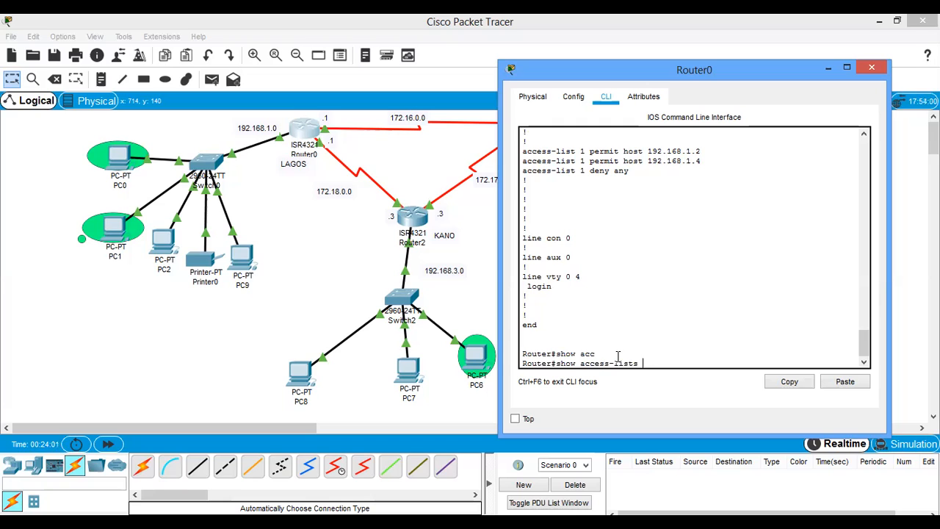
key(Return)
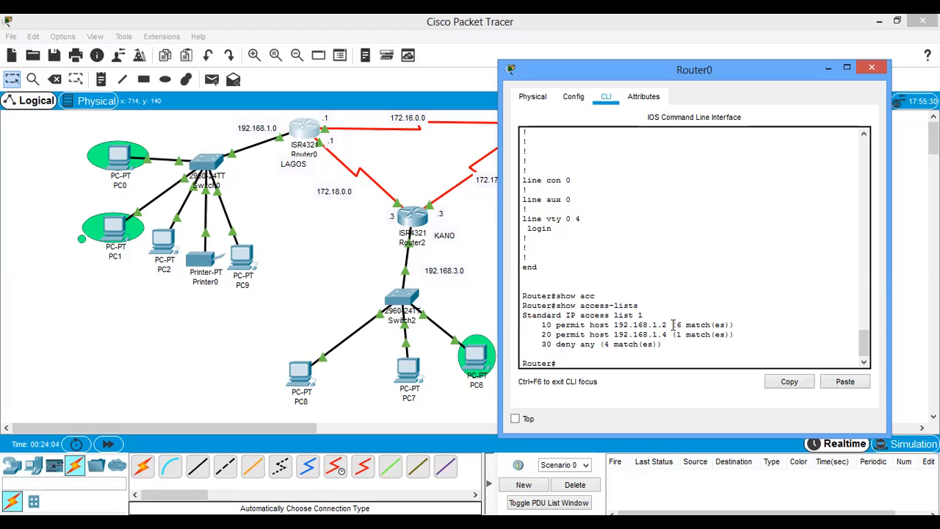
drag(676, 325, 734, 328)
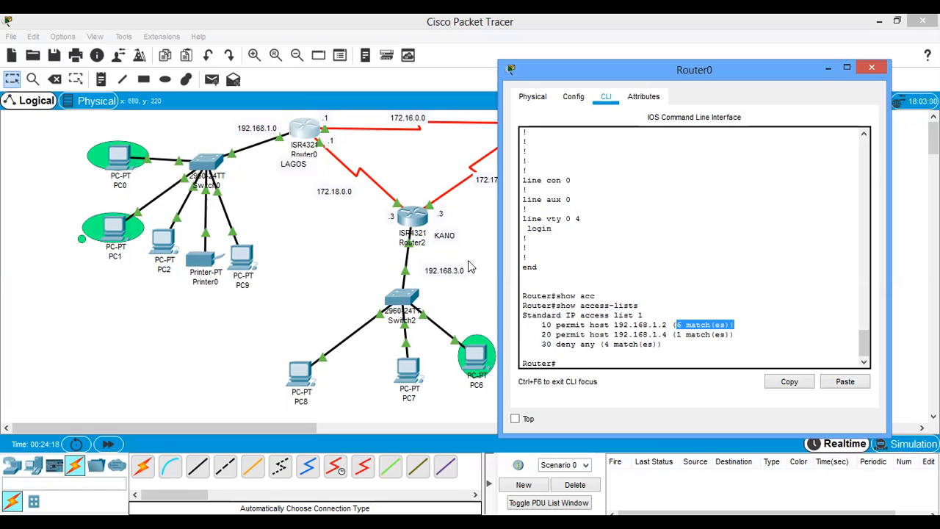
- Leave configuration mode on Router1 and display its running configuration with sh run, examining the access-list 3 permit and deny entries
click(476, 235)
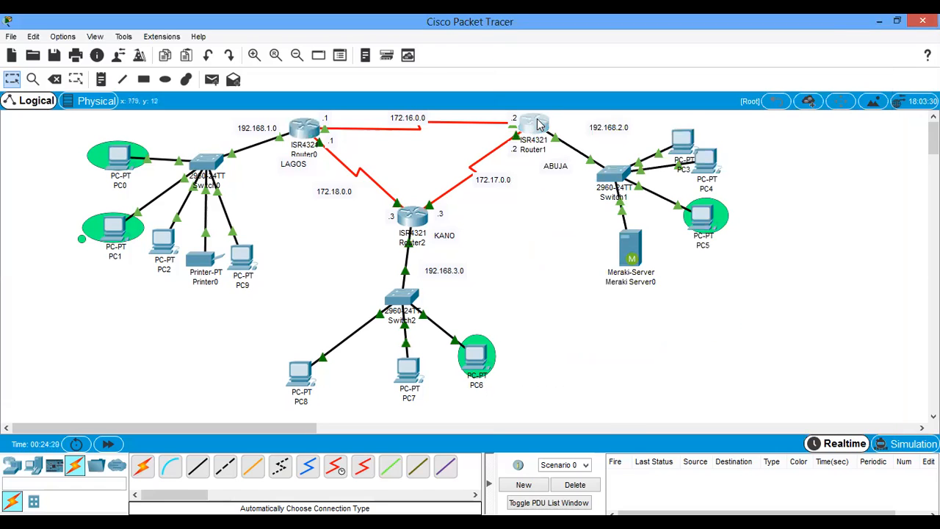
click(534, 124)
key(ctrl+z)
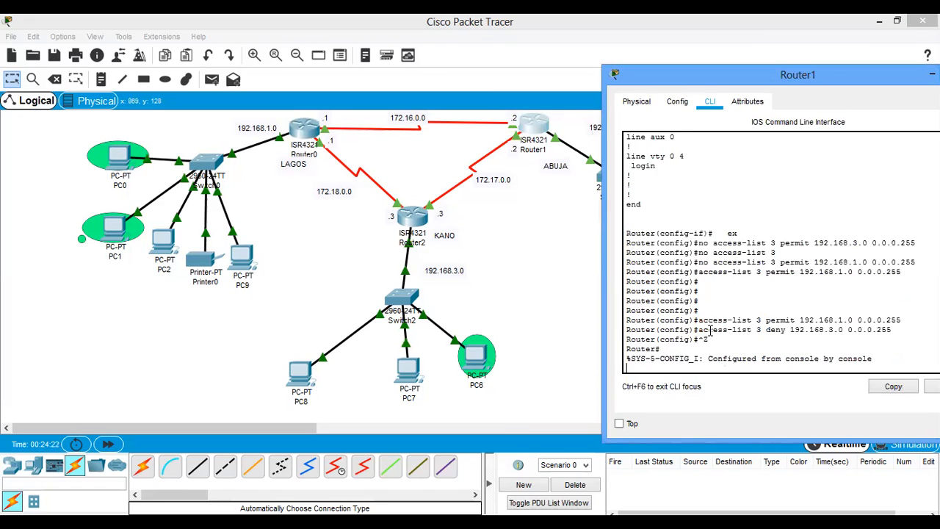
key(Return)
text(sh)
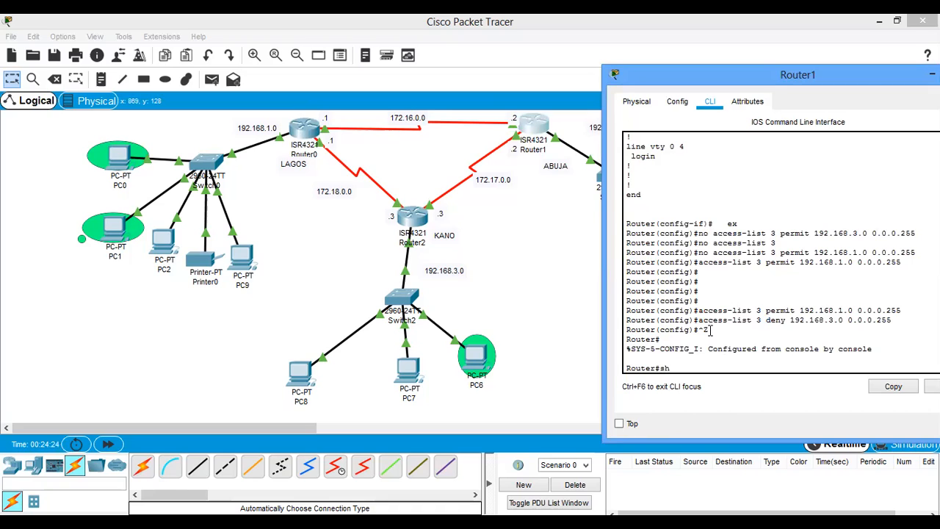
text( run)
key(Return)
key(space)
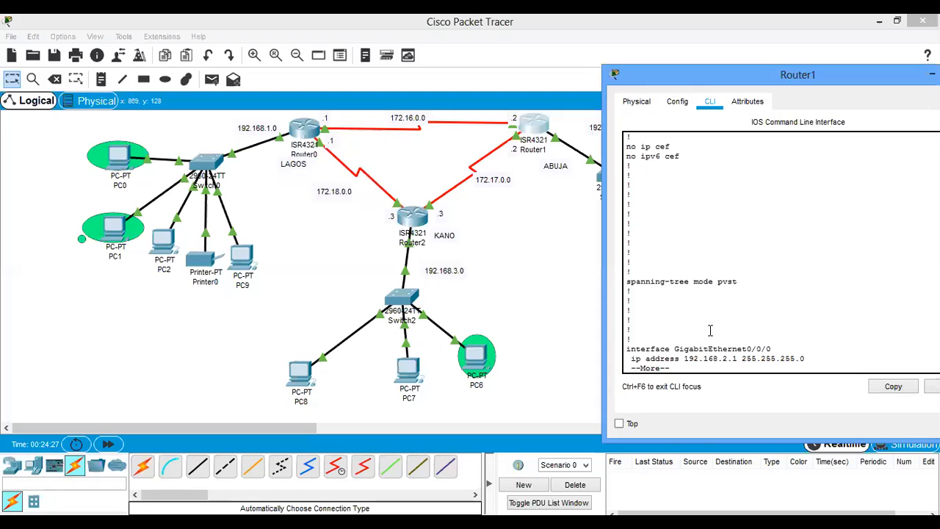
key(space)
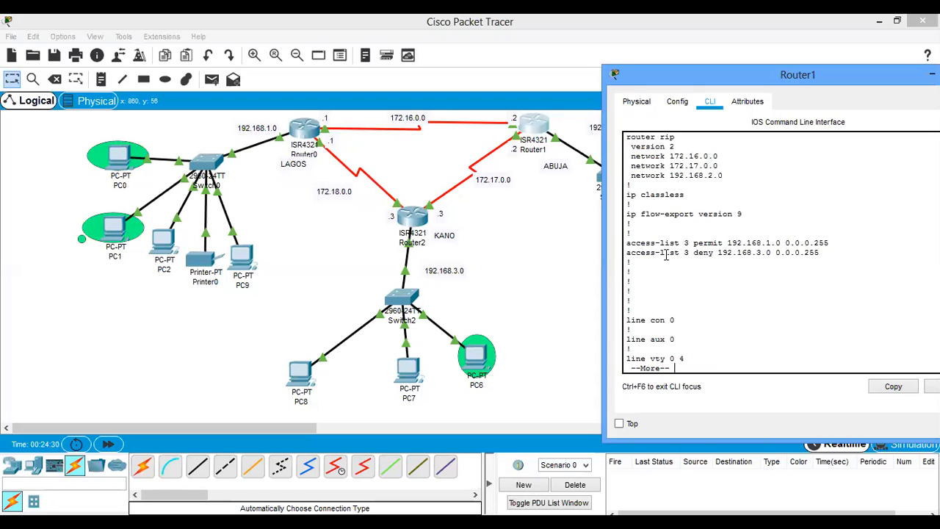
drag(830, 244, 727, 246)
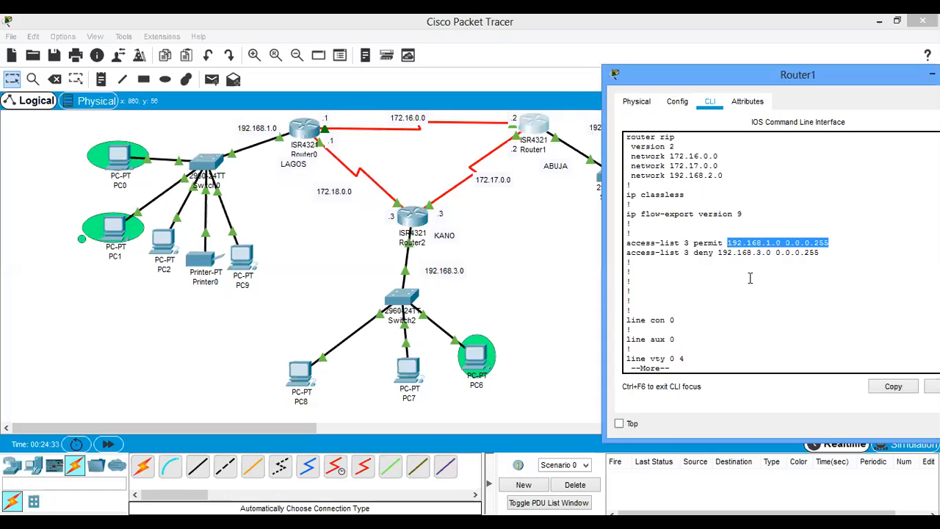
drag(819, 253, 687, 256)
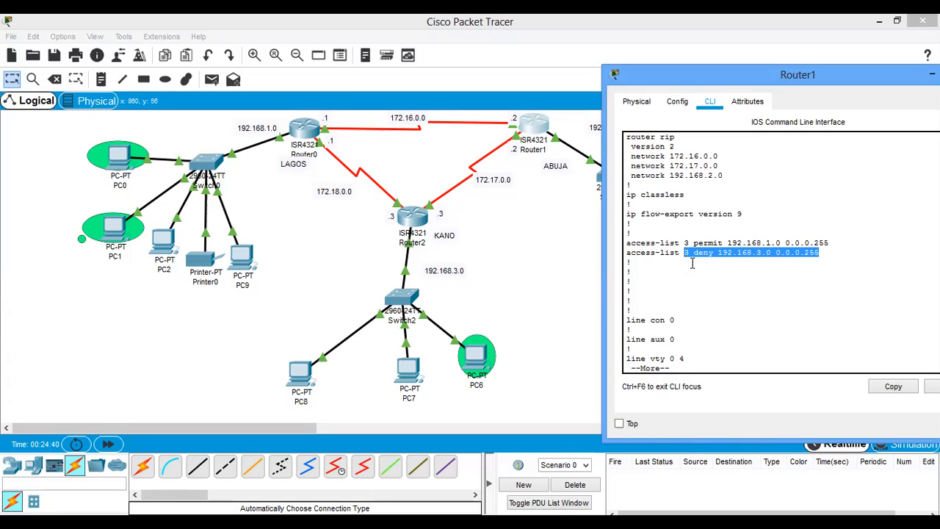
key(space)
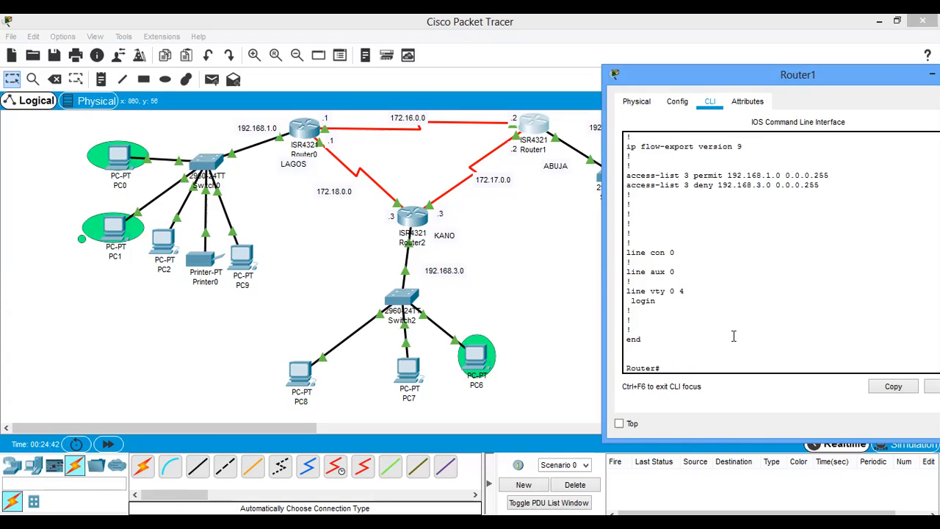
- Run show access-lists on Router1 and examine the permit and deny rules of standard access list 3
text(show acc)
key(Tab)
key(Return)
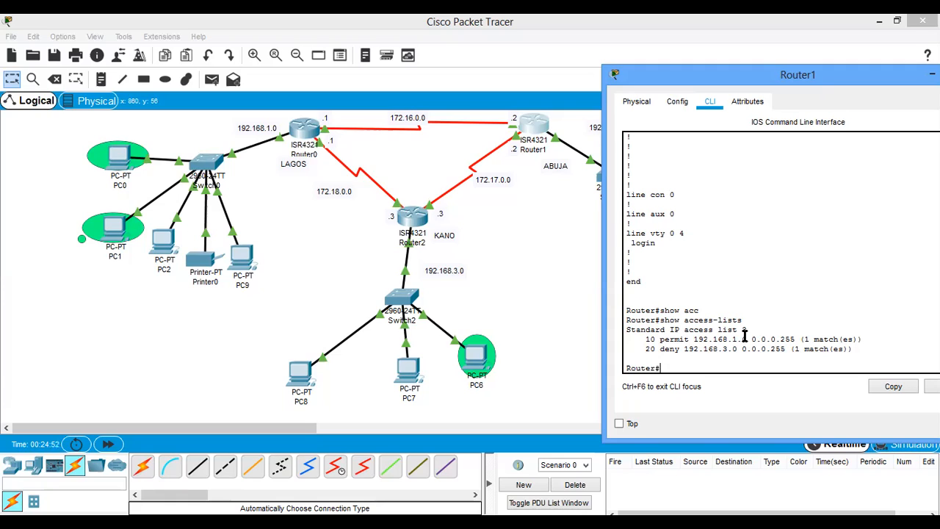
drag(796, 340, 700, 339)
drag(790, 350, 661, 336)
- Enter global configuration mode on Router1 with config t and review the access-group line under GigabitEthernet0/0/0 in the earlier output
click(658, 316)
key(Return)
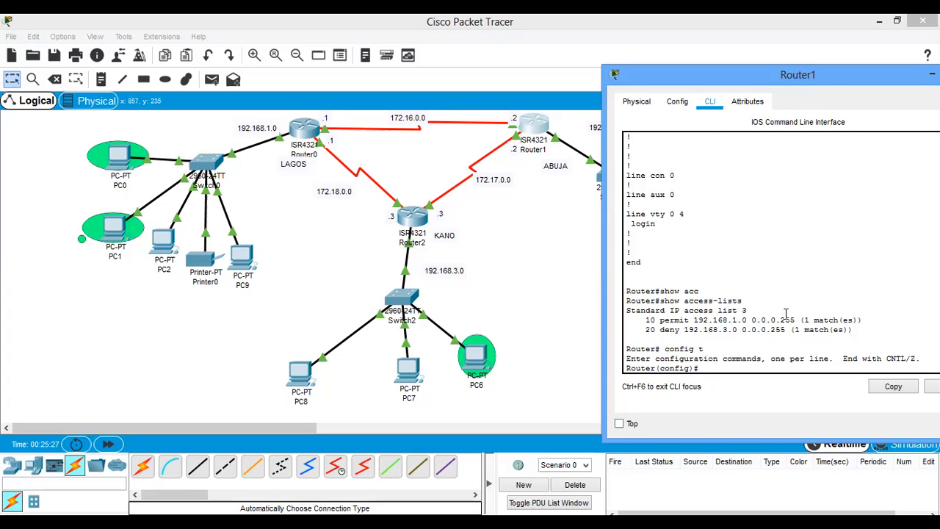
scroll(786, 314, up, 6)
scroll(786, 314, up, 4)
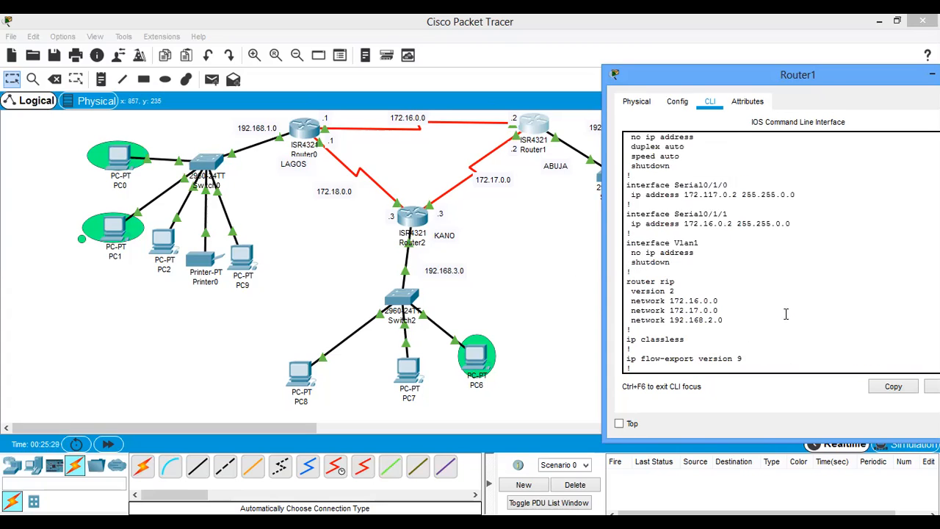
scroll(786, 315, up, 3)
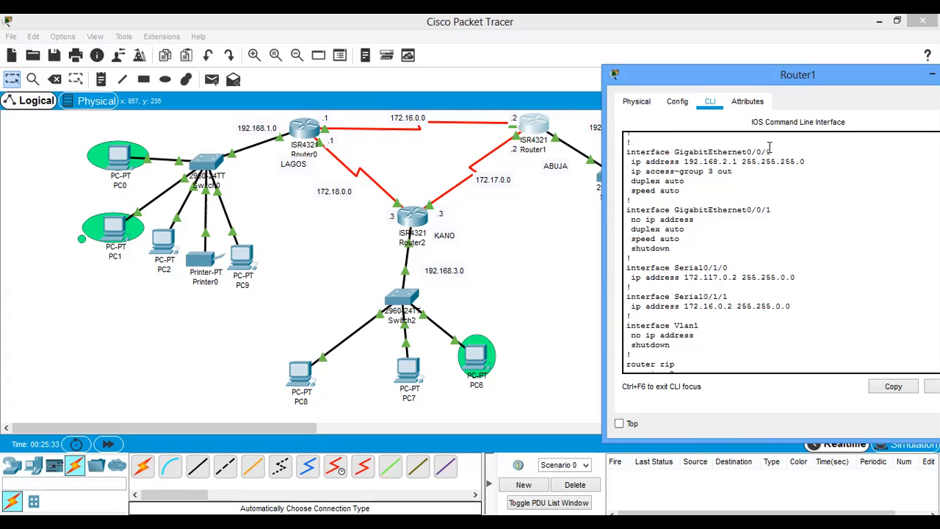
drag(779, 150, 618, 154)
drag(734, 171, 625, 175)
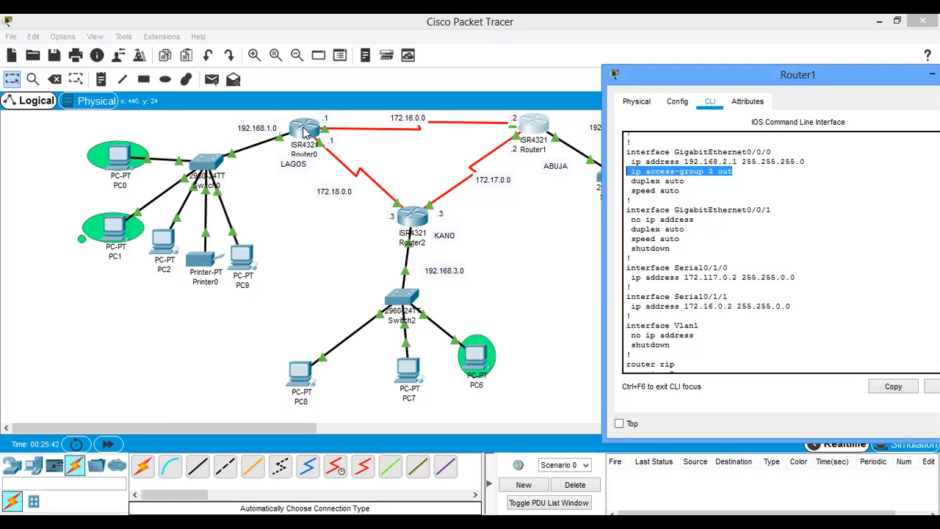
- Display Router0's running configuration with sh run and examine the access-group line under GigabitEthernet0/0/0
click(305, 130)
text(sh run)
key(Return)
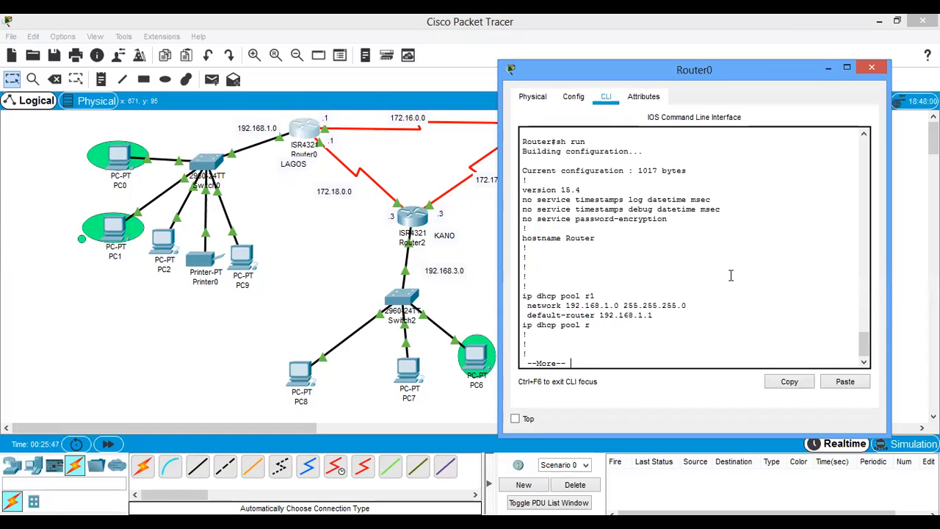
key(space)
key(space)
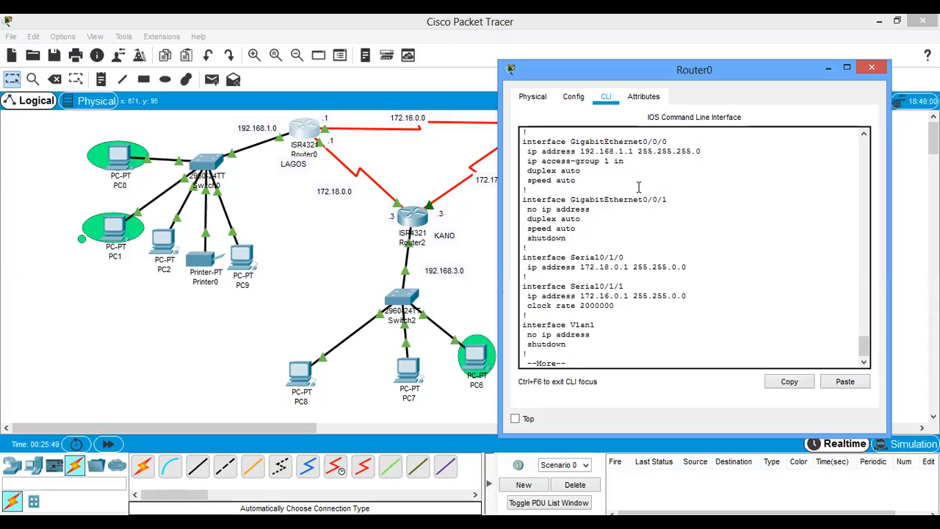
drag(667, 142, 523, 131)
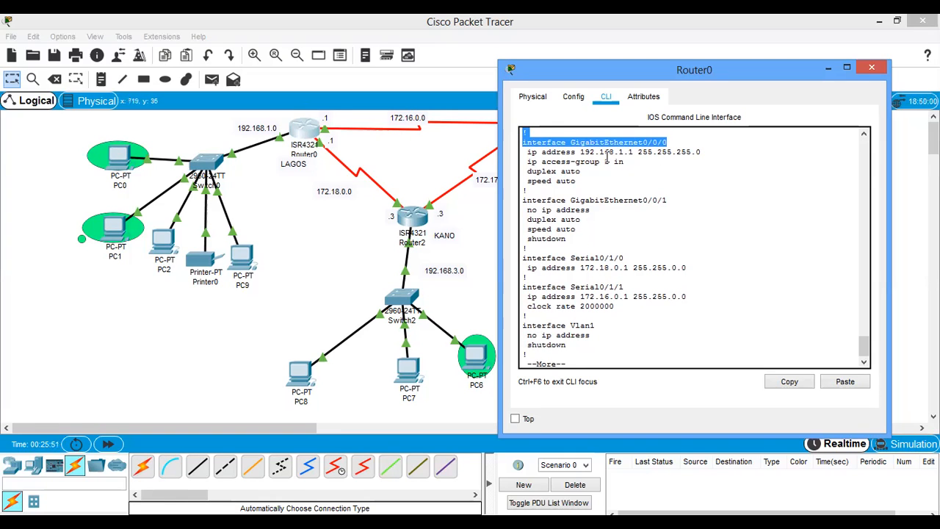
drag(630, 163, 527, 163)
click(529, 165)
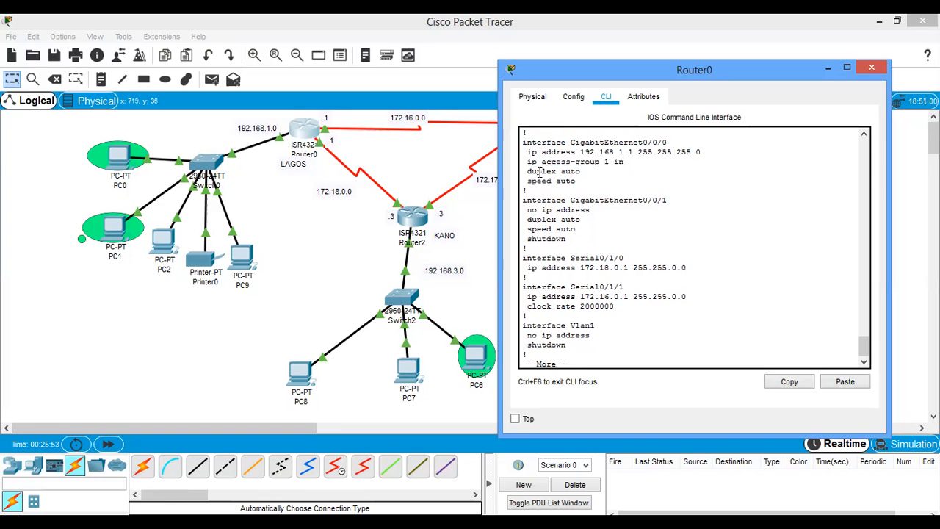
drag(630, 160, 529, 163)
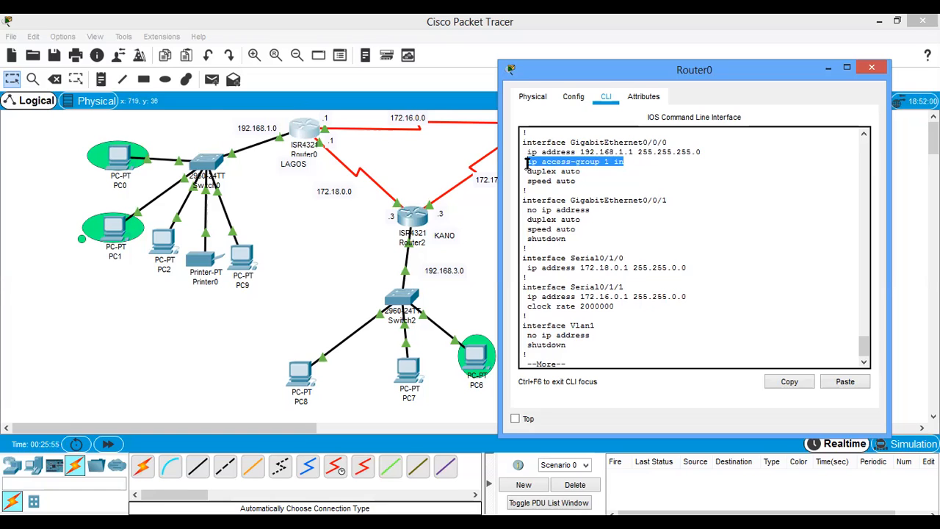
- Return to the network topology and move the ABUJA label slightly closer to Router1
click(468, 222)
click(534, 136)
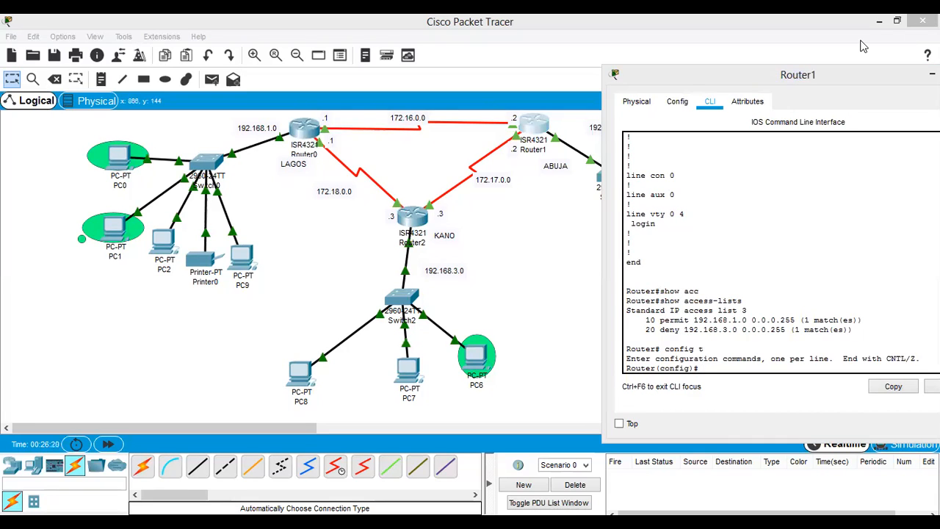
click(525, 249)
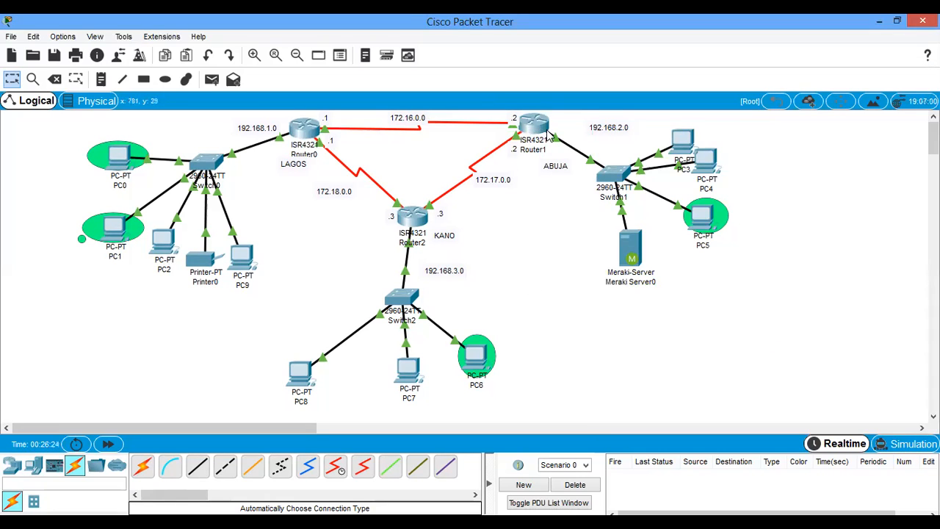
drag(555, 165, 546, 160)
- View Router1's port and address summary, briefly check its command line, and return to the topology
mouse_move(540, 130)
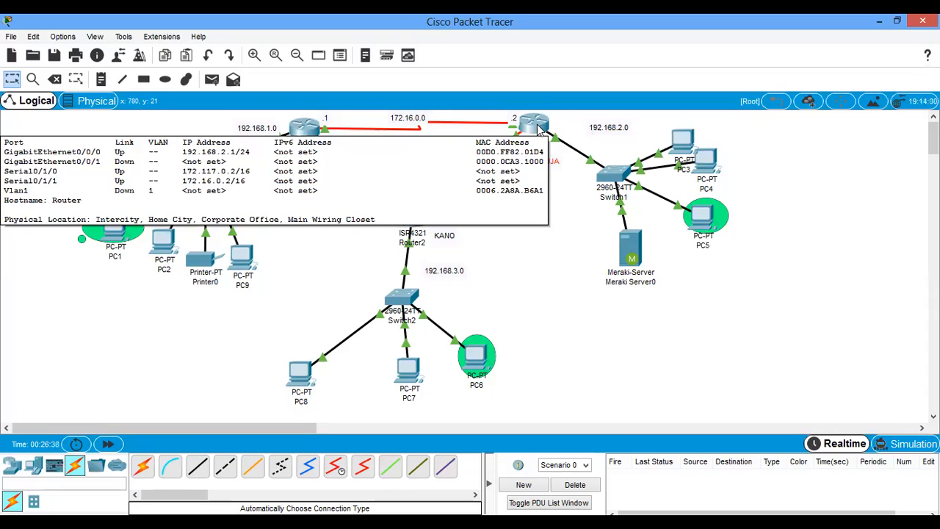
click(538, 128)
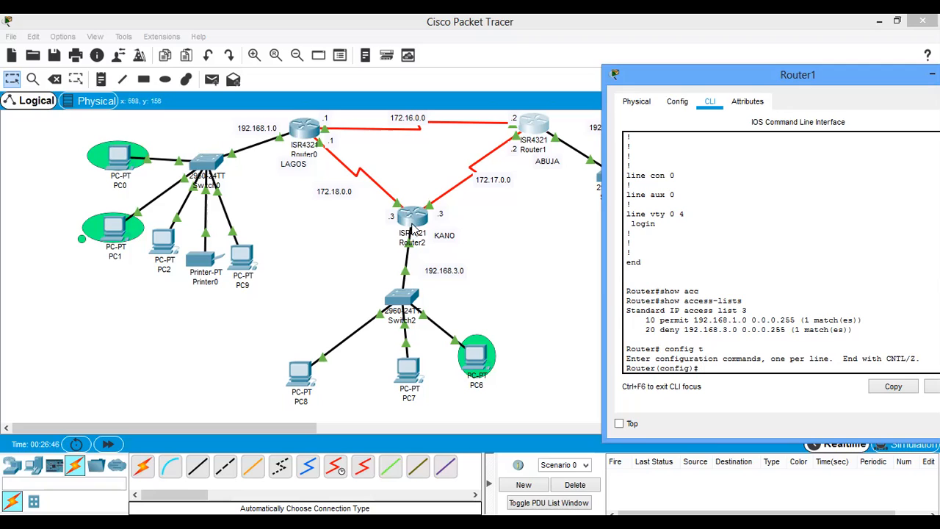
click(526, 159)
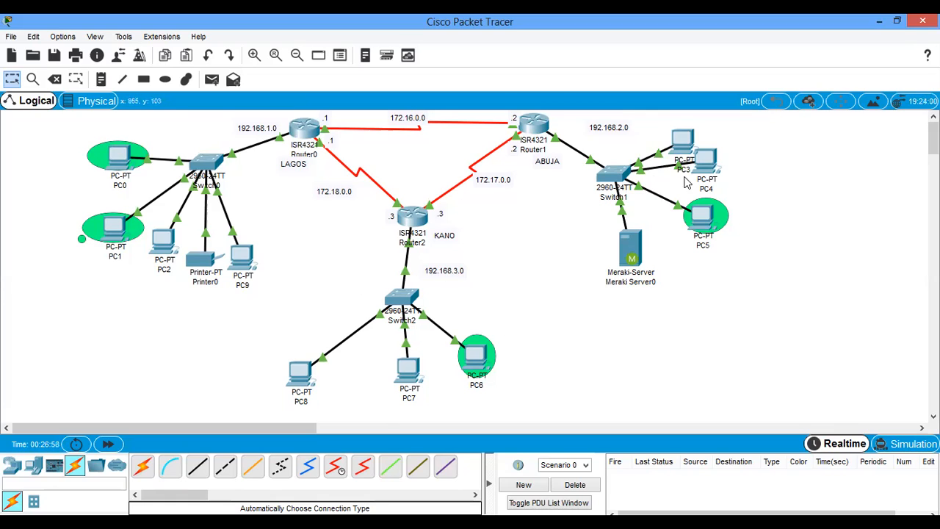
- Review access list 3's permit and deny rules on Router1 and its access-group setting on GigabitEthernet0/0/0, and return to the topology
click(536, 141)
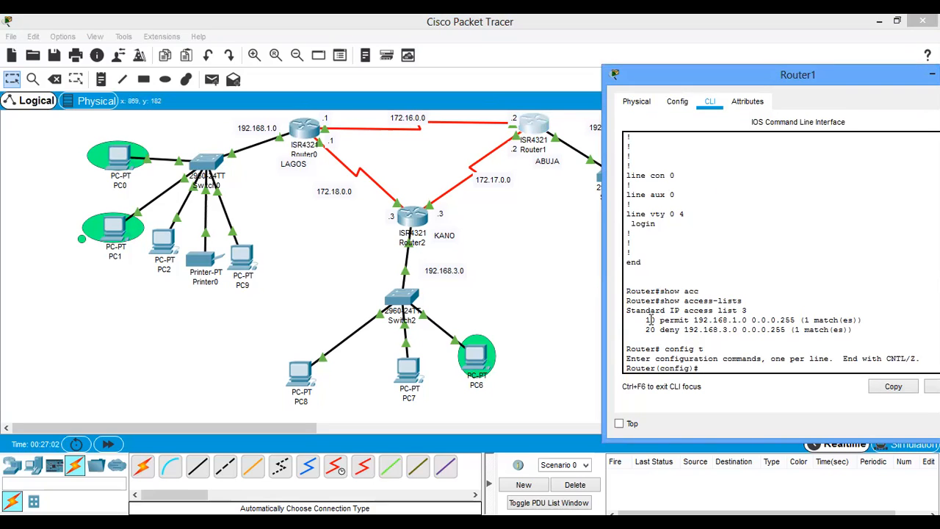
drag(659, 321, 806, 320)
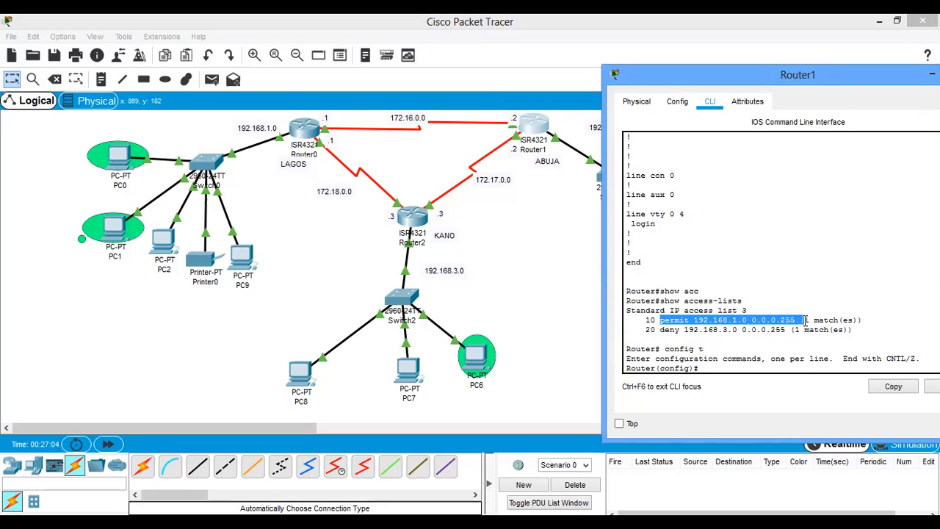
drag(659, 330, 792, 336)
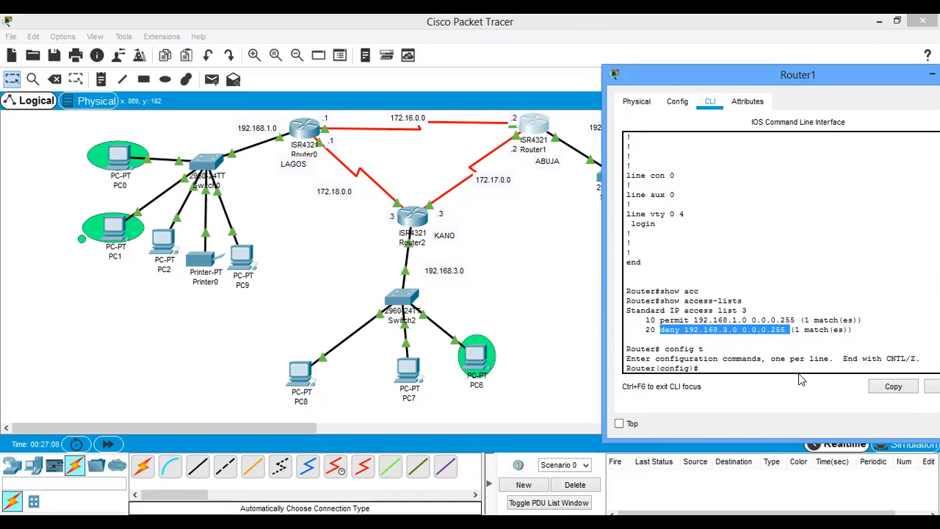
scroll(744, 345, up, 10)
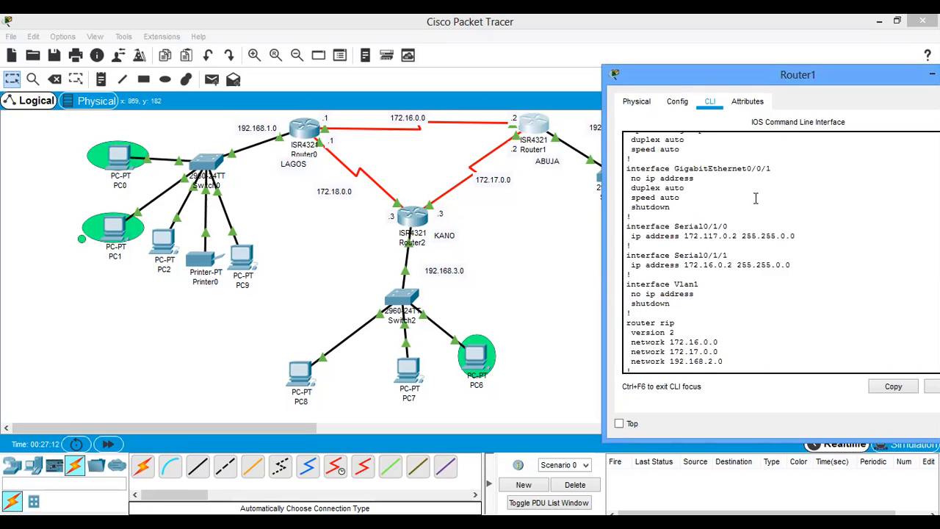
scroll(756, 201, up, 3)
drag(771, 189, 633, 211)
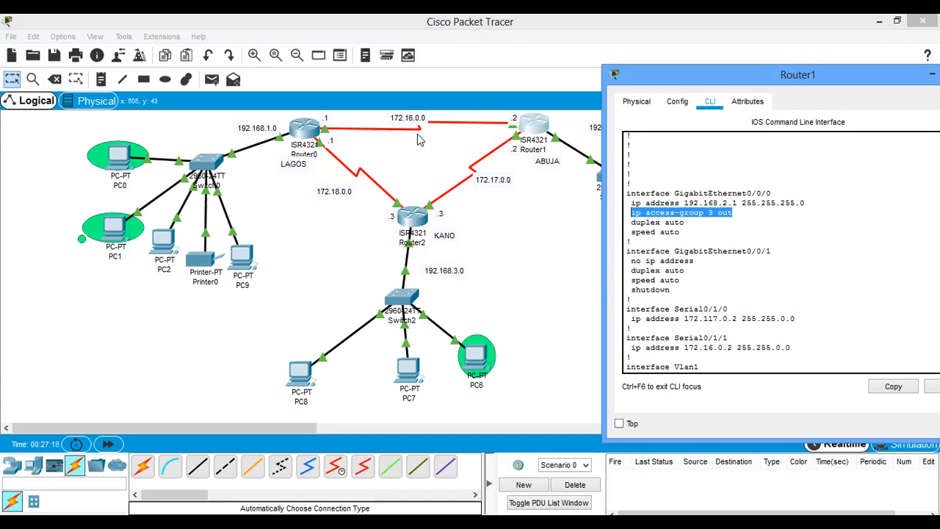
click(527, 242)
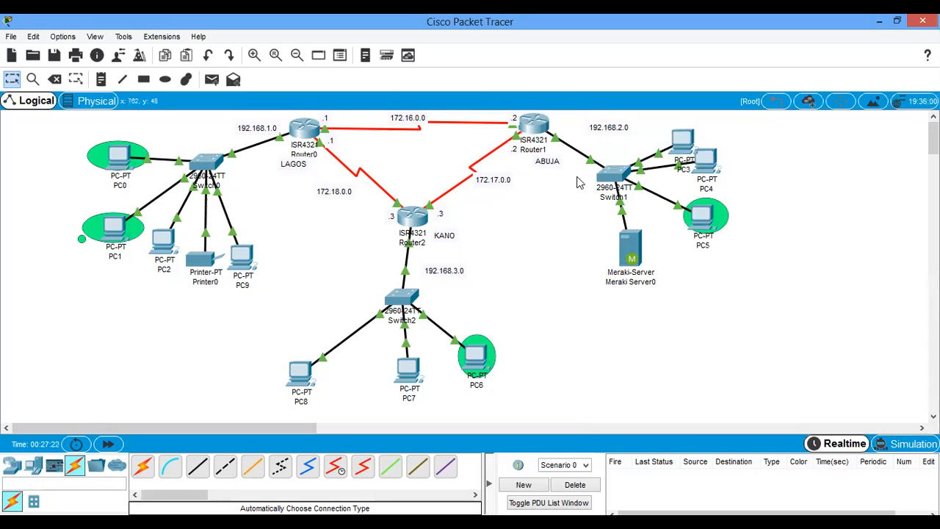
- Review the permit and deny entries of access list 3 in Router1's command line
click(534, 127)
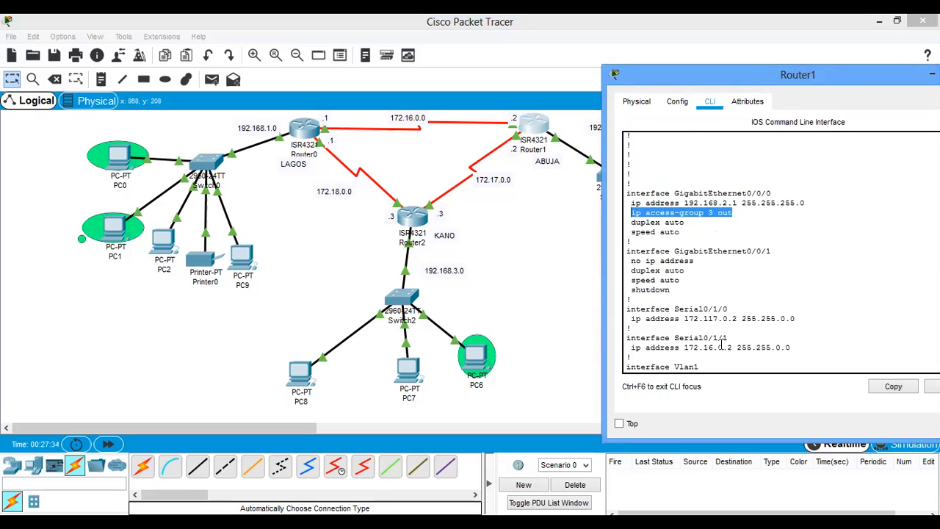
scroll(720, 341, down, 10)
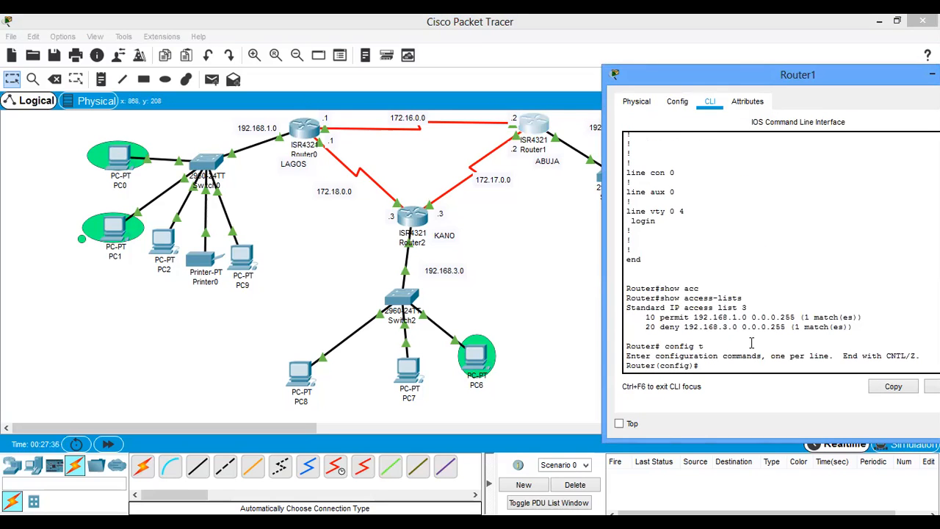
drag(659, 316, 803, 317)
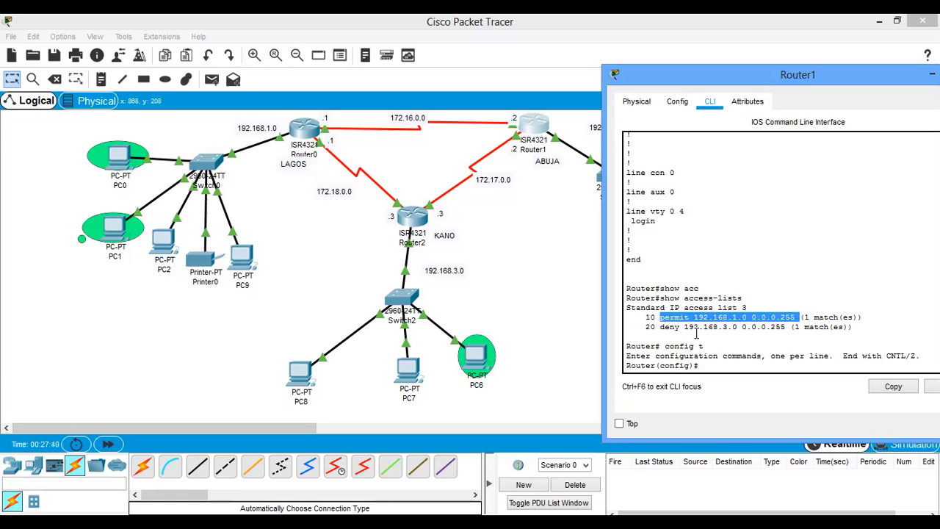
drag(656, 328, 791, 329)
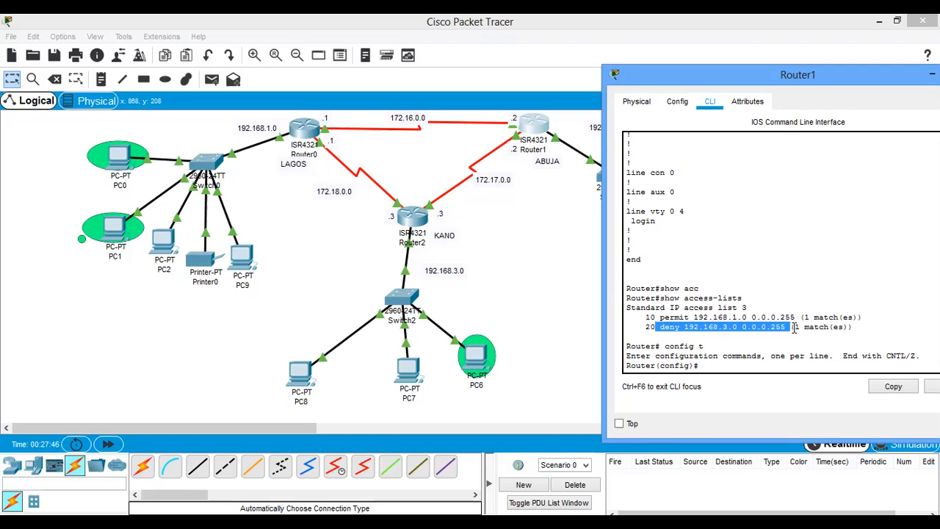
- Recall the access-list 3 permit command at Router1's configuration prompt and strip off its source network and wildcard mask
click(722, 364)
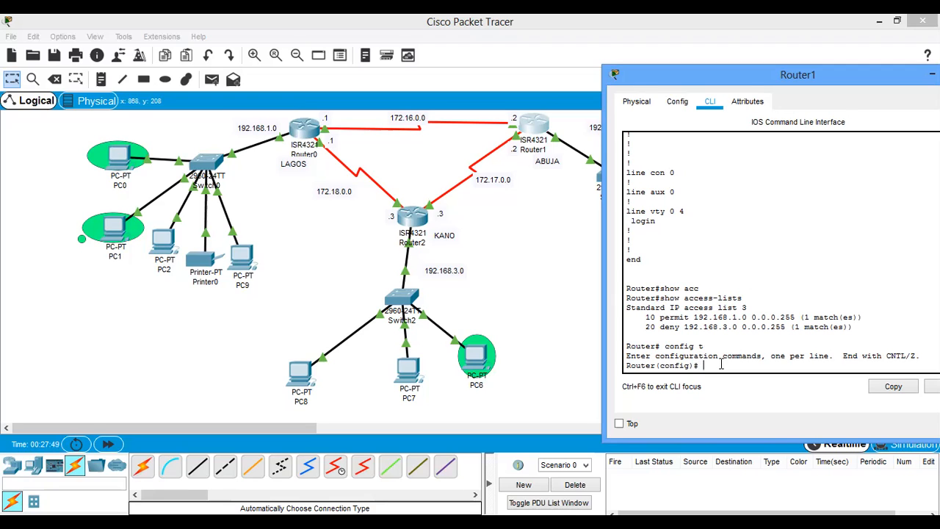
text(access-list 3 permit 192.168.1.0 0.0.0.255)
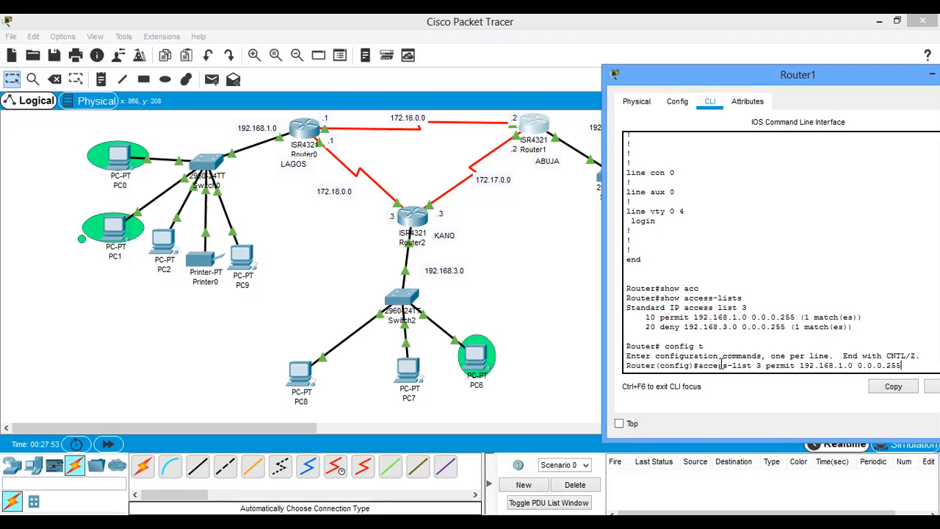
key(BackSpace)
key(BackSpace)
key(BackSpace)
key(BackSpace)
key(BackSpace)
key(BackSpace)
key(Up)
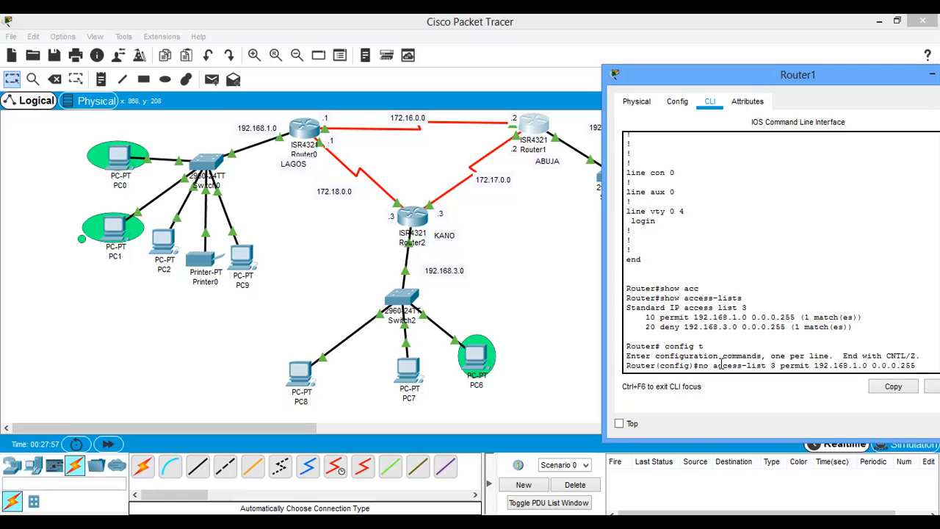
key(BackSpace)
key(BackSpace)
key(BackSpace)
text(0)
key(BackSpace)
key(BackSpace)
key(BackSpace)
key(BackSpace)
key(BackSpace)
key(BackSpace)
key(BackSpace)
key(BackSpace)
key(BackSpace)
key(BackSpace)
key(BackSpace)
key(BackSpace)
key(BackSpace)
key(BackSpace)
key(BackSpace)
key(BackSpace)
key(BackSpace)
key(BackSpace)
key(BackSpace)
key(BackSpace)
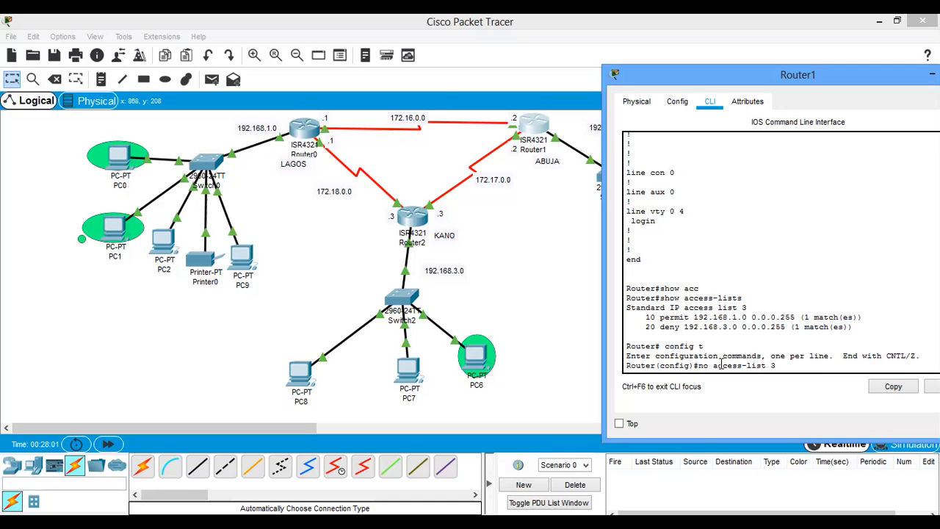
key(Up)
key(BackSpace)
key(BackSpace)
key(BackSpace)
key(BackSpace)
key(BackSpace)
key(BackSpace)
key(BackSpace)
key(BackSpace)
key(BackSpace)
key(BackSpace)
key(BackSpace)
key(BackSpace)
key(BackSpace)
key(BackSpace)
key(BackSpace)
key(BackSpace)
key(BackSpace)
key(BackSpace)
key(BackSpace)
key(BackSpace)
- Check PC6's IP address summary in the topology and return to Router1's command line
click(487, 364)
mouse_move(479, 359)
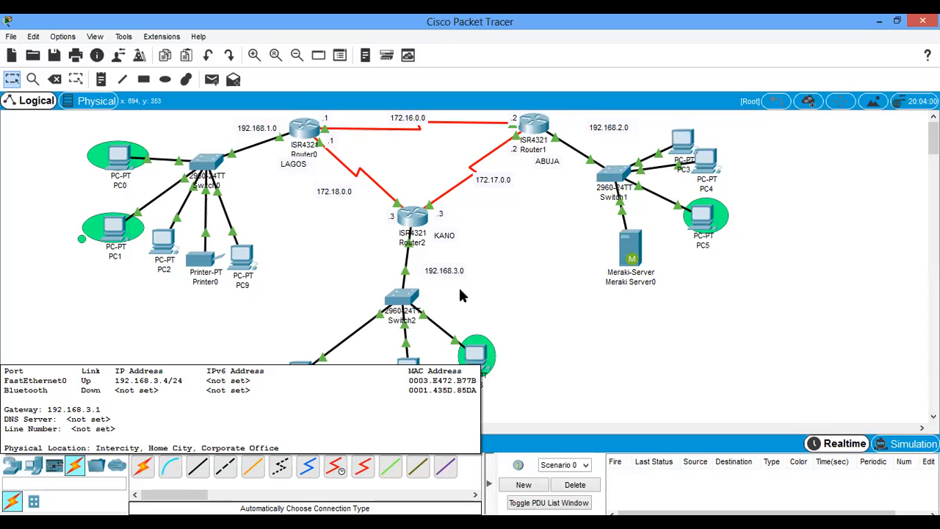
click(547, 121)
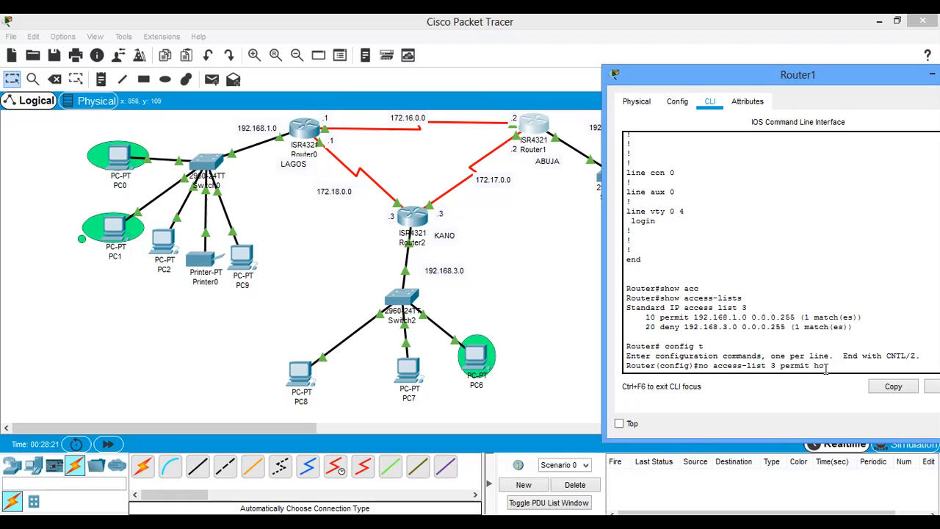
- Add a permit entry for PC6 to access list 3 on Router1 with access-list 3 permit 192.168.3.4 0.0.0.0
key(BackSpace)
key(BackSpace)
text(192.168.3.4 0.0.0)
key(BackSpace)
key(BackSpace)
key(BackSpace)
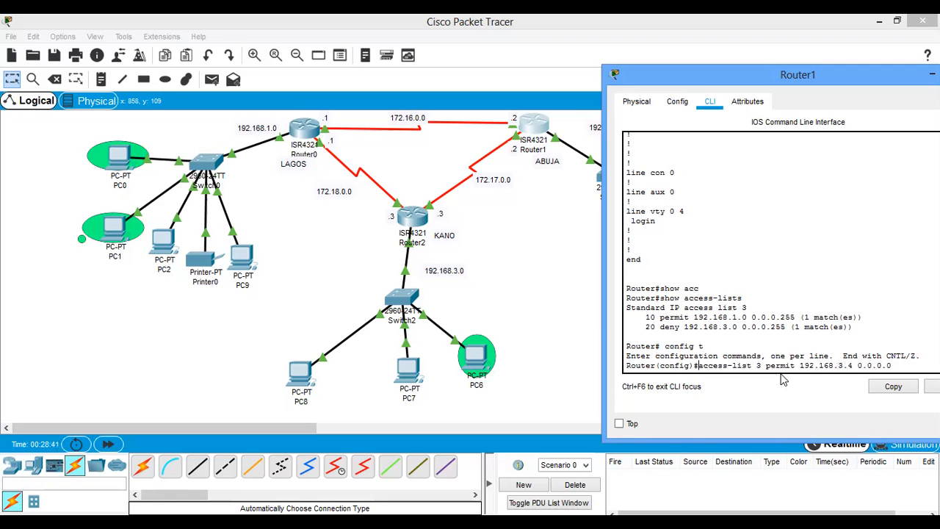
key(Return)
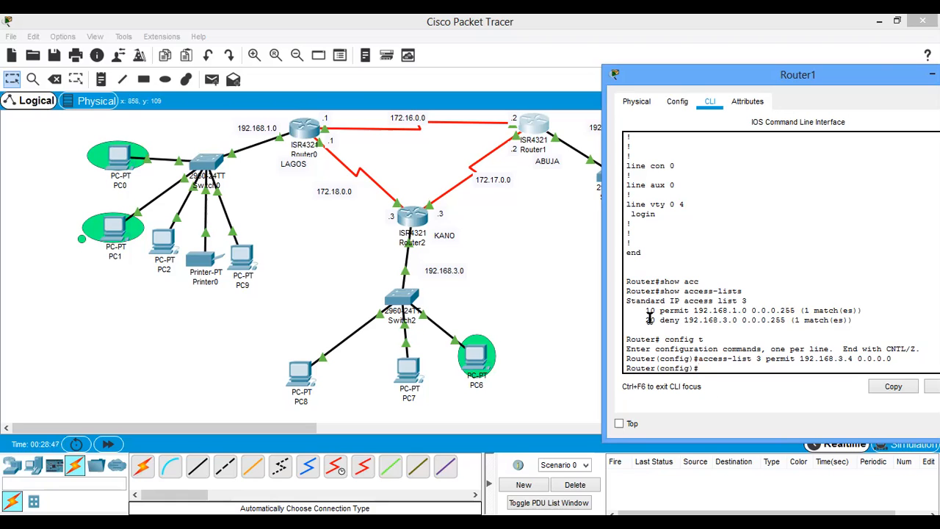
- Reread entries 10 and 20 in the earlier access list 3 output
drag(648, 309, 840, 310)
drag(648, 325, 704, 323)
click(704, 324)
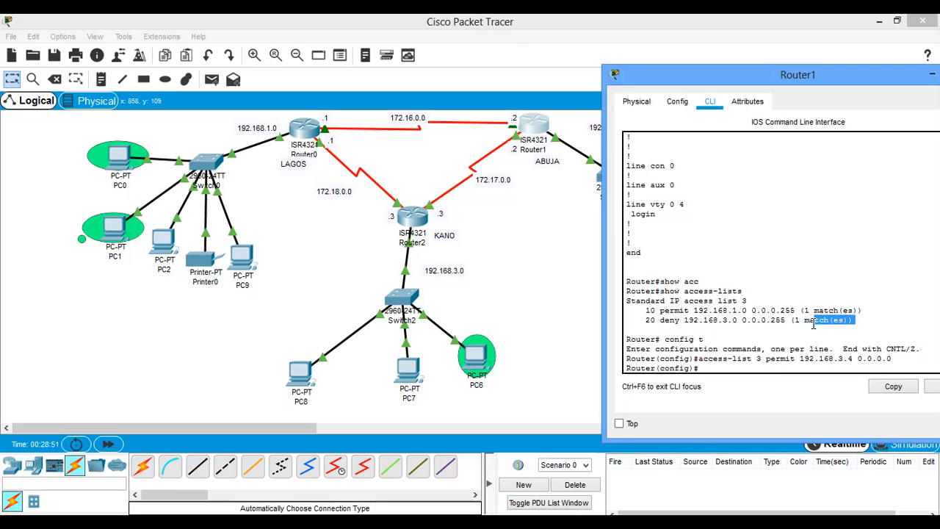
drag(643, 310, 855, 310)
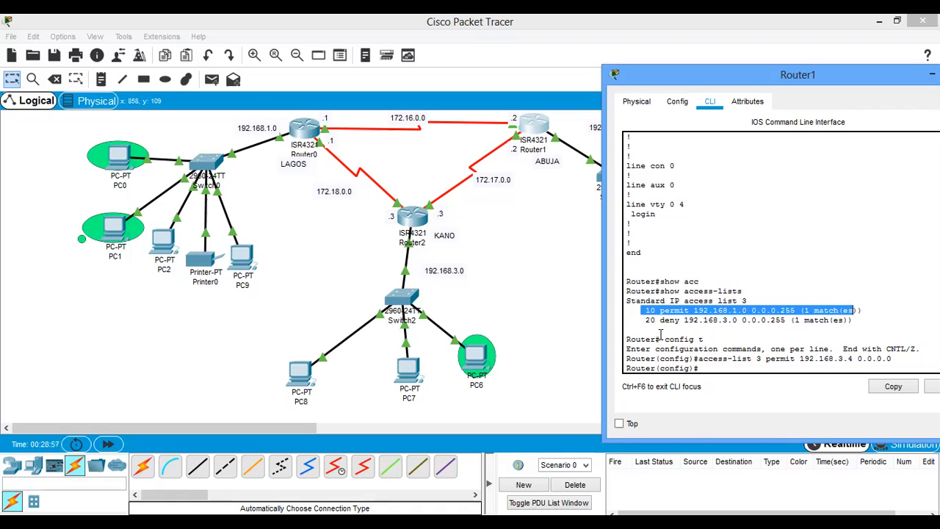
drag(638, 321, 854, 320)
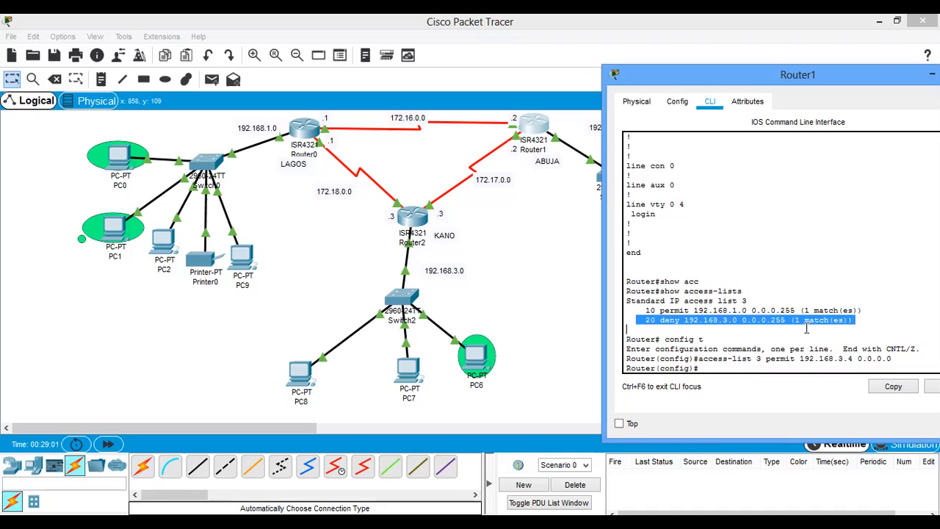
text(access-list 3 deny 192.168.3.0 0.0.0.25)
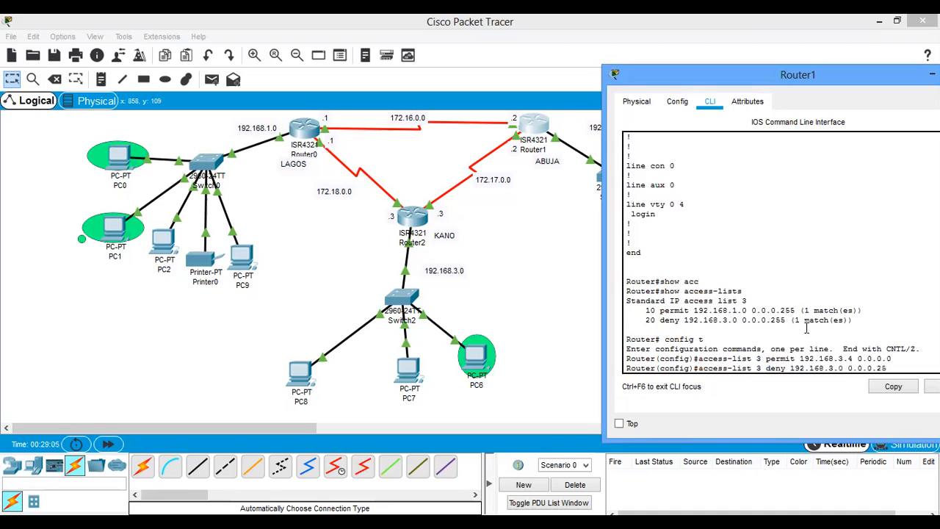
key(BackSpace)
key(BackSpace)
key(BackSpace)
key(BackSpace)
key(BackSpace)
key(BackSpace)
key(BackSpace)
key(BackSpace)
key(BackSpace)
key(BackSpace)
key(BackSpace)
key(BackSpace)
key(BackSpace)
key(BackSpace)
key(BackSpace)
key(BackSpace)
key(BackSpace)
key(BackSpace)
key(BackSpace)
key(BackSpace)
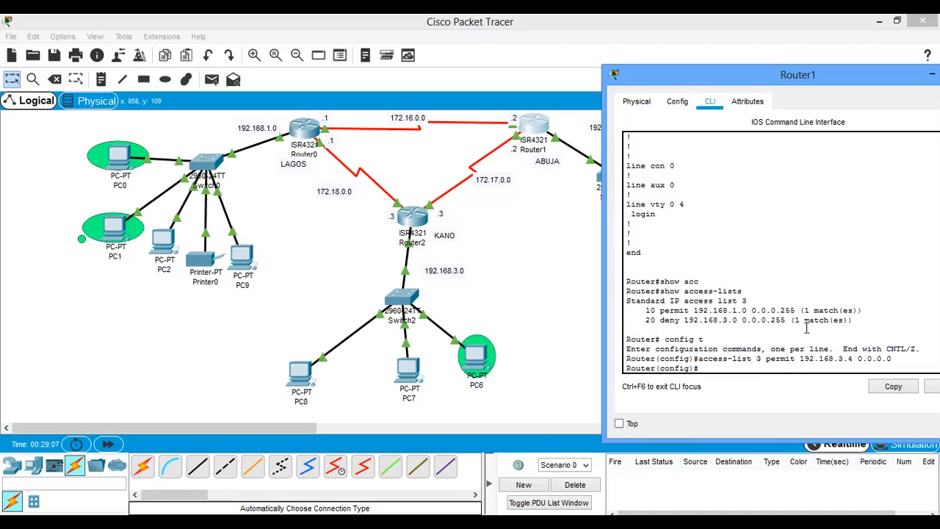
- Display Router1's access lists from configuration mode with do sh access-list
text(do sh access-list)
key(Return)
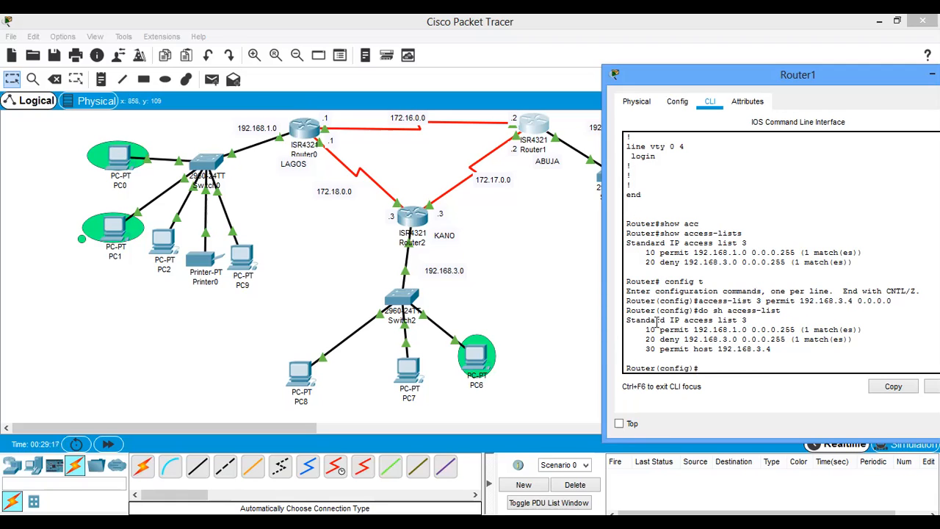
- Examine the order of entries 10, 20 and 30 in access list 3, comparing the 192.168.3.0 deny with the host 192.168.3.4 permit
drag(660, 329, 795, 326)
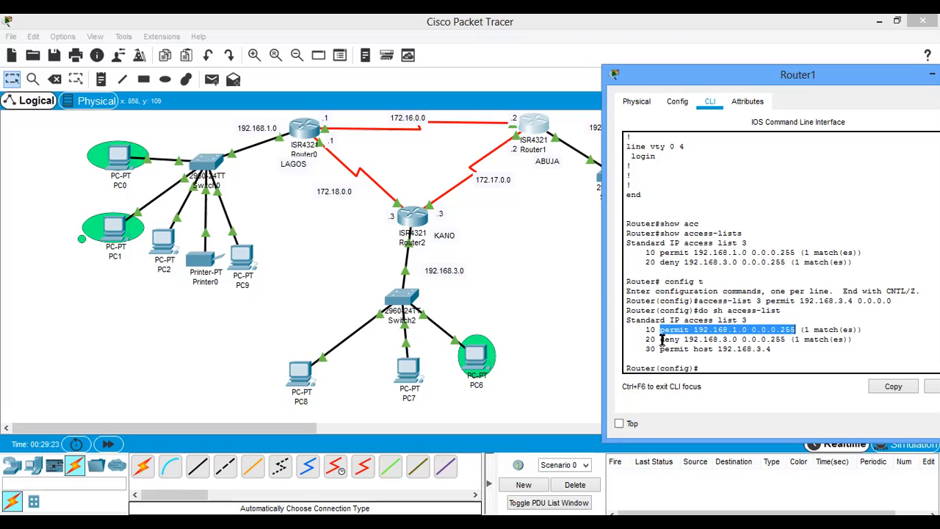
drag(661, 340, 787, 343)
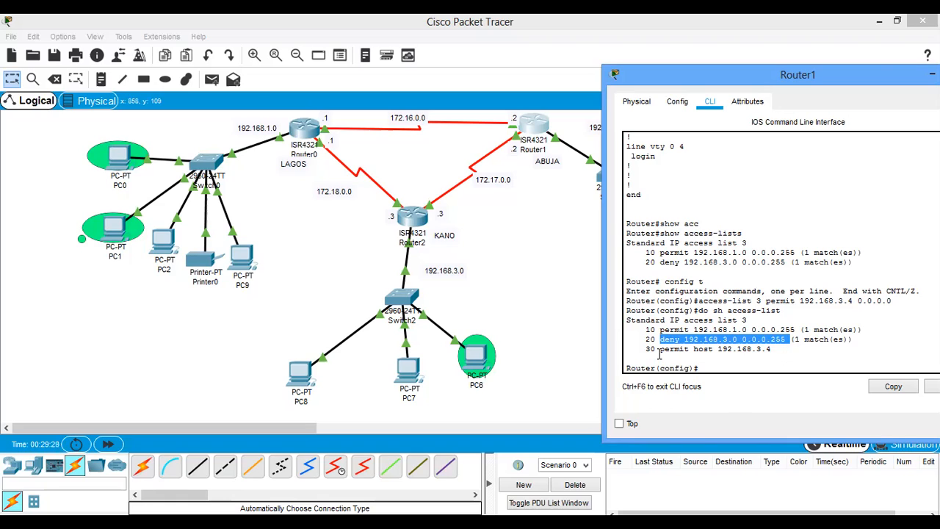
drag(660, 351, 771, 352)
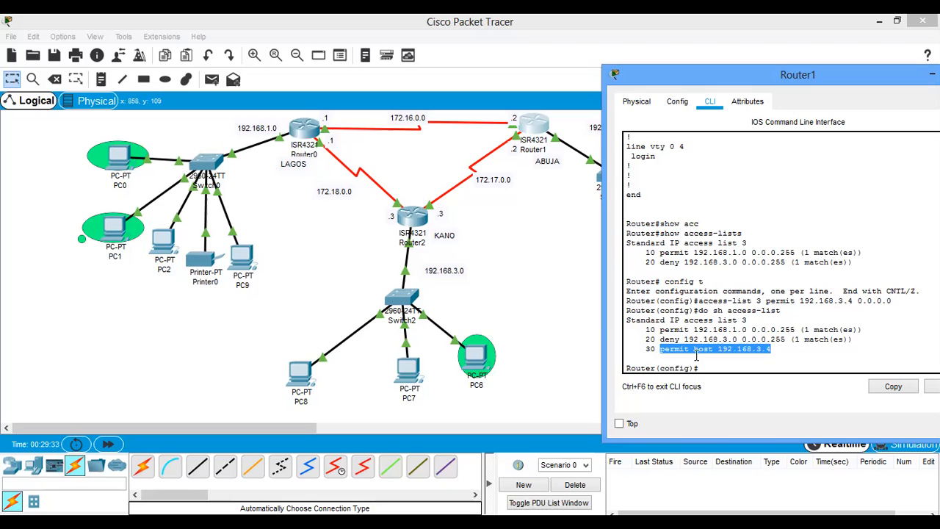
drag(642, 340, 785, 345)
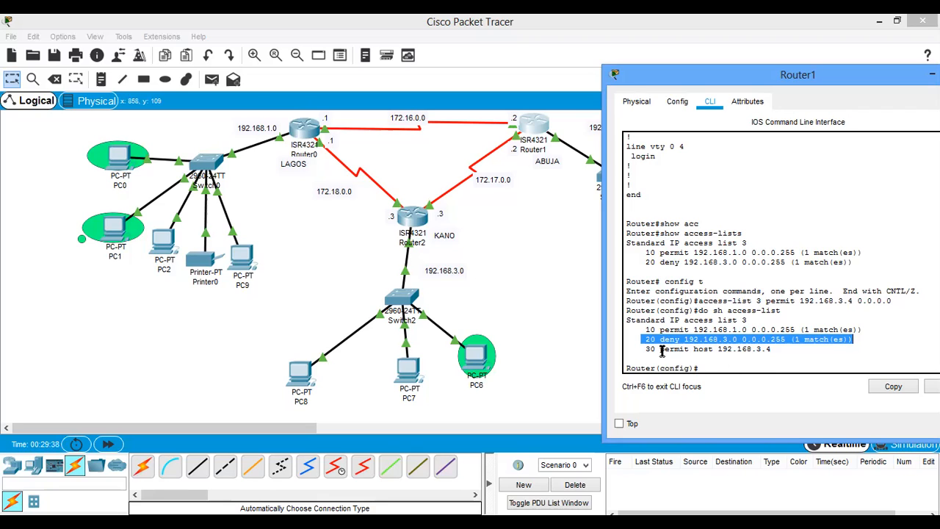
drag(639, 341, 790, 339)
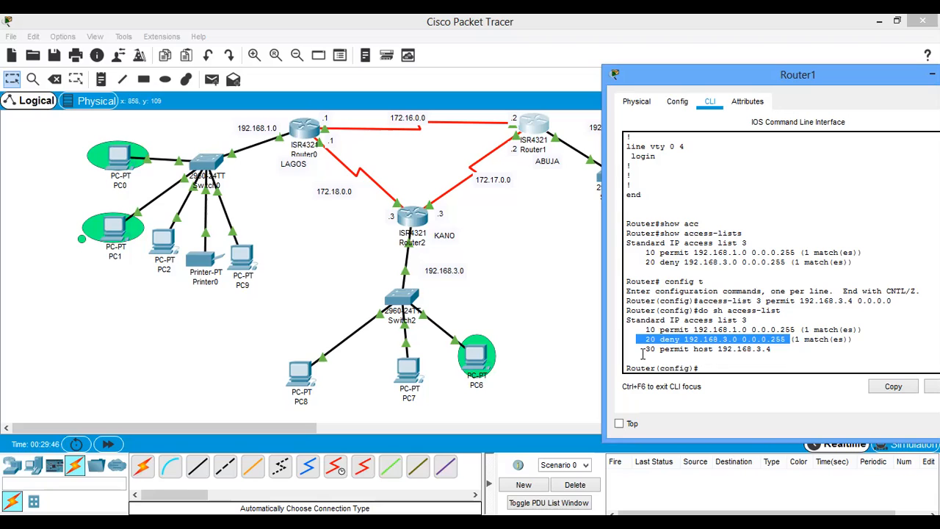
drag(642, 350, 776, 353)
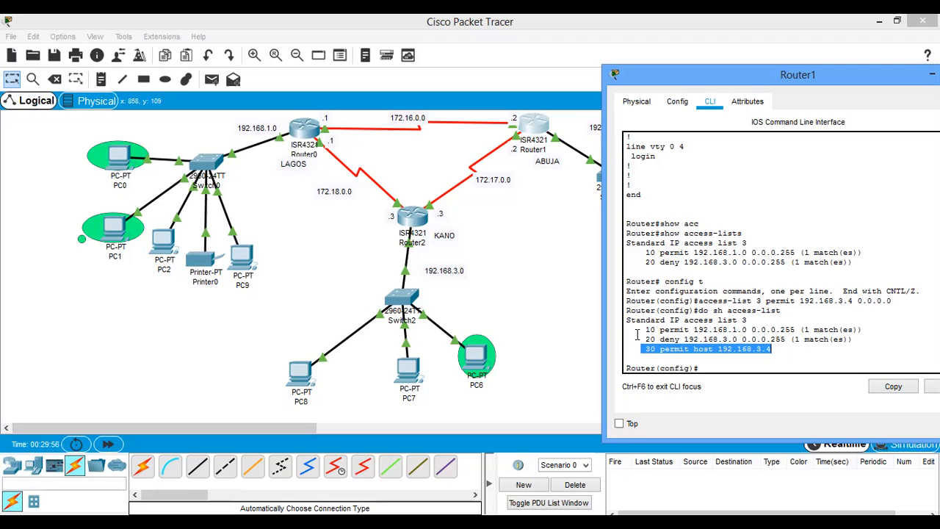
drag(641, 343, 655, 343)
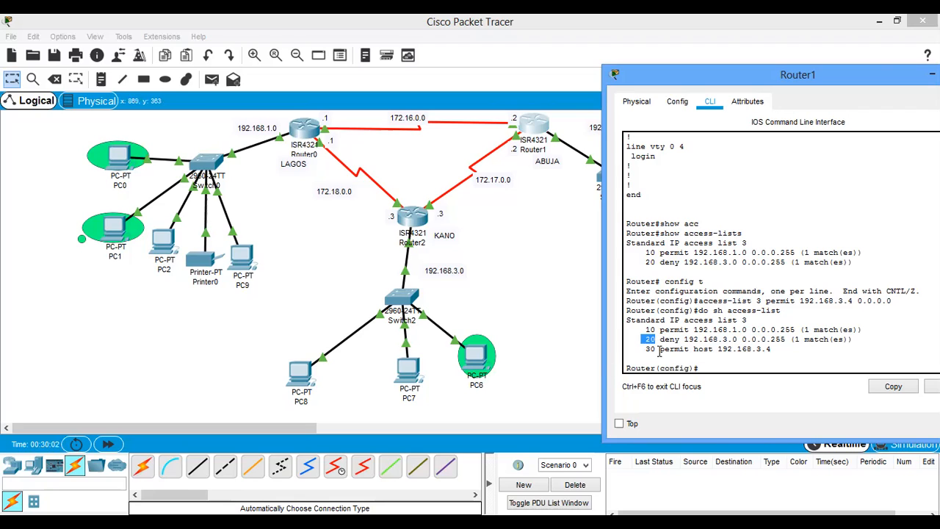
drag(658, 351, 768, 355)
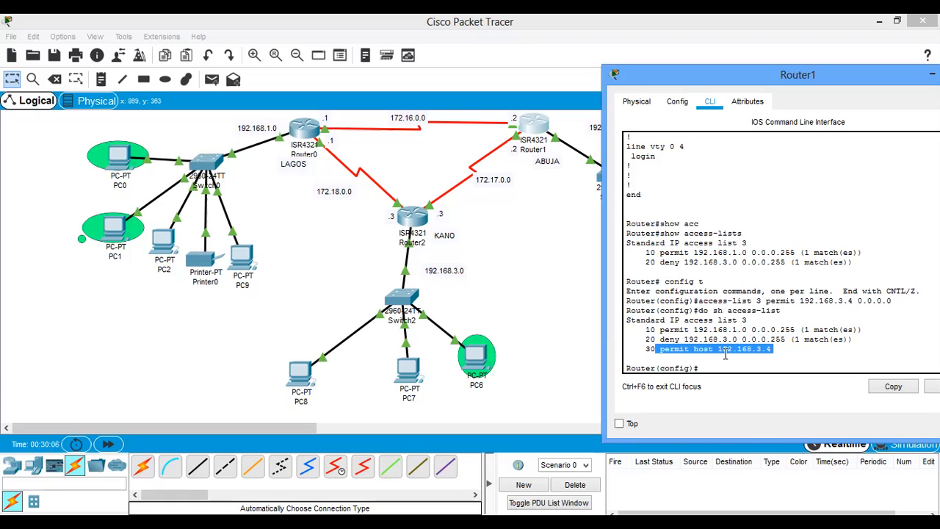
drag(653, 339, 794, 347)
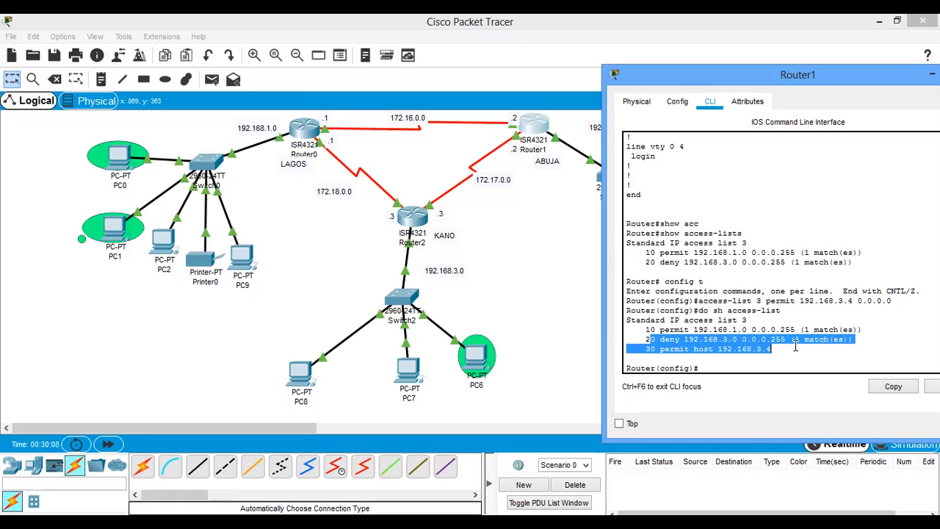
click(776, 359)
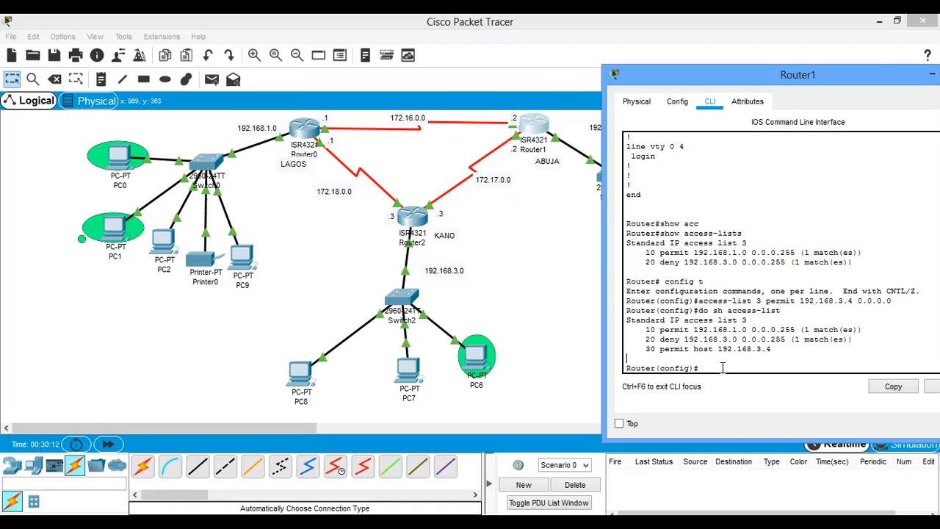
drag(659, 330, 767, 356)
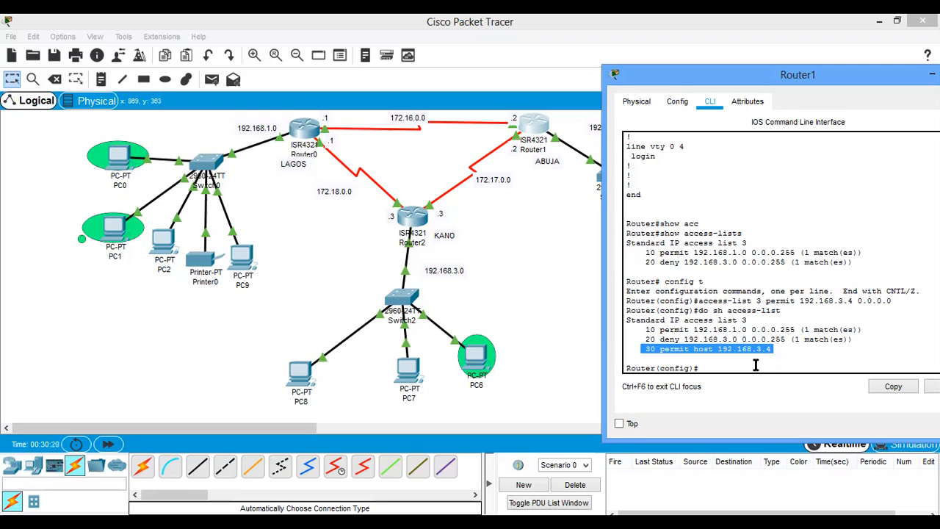
- Return to the topology and send a simple PDU from PC6 to PC3
click(399, 179)
click(212, 79)
click(479, 358)
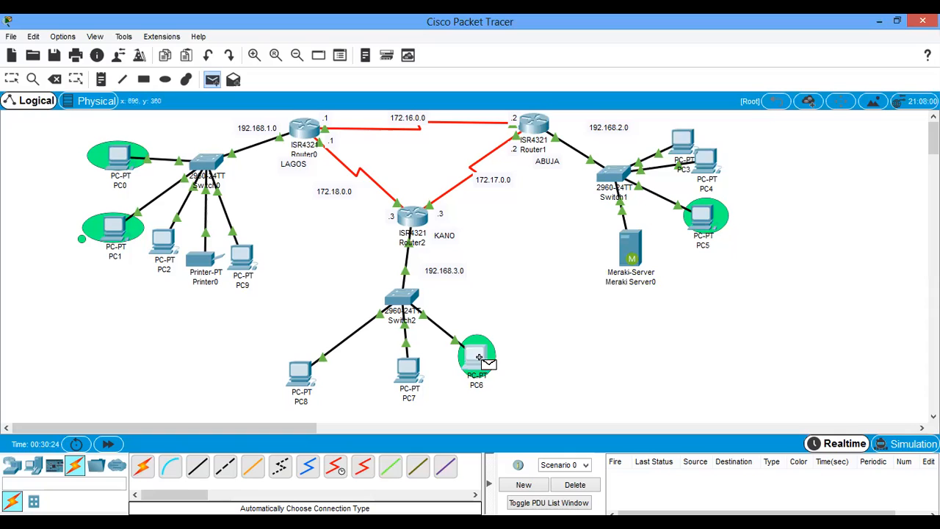
click(682, 139)
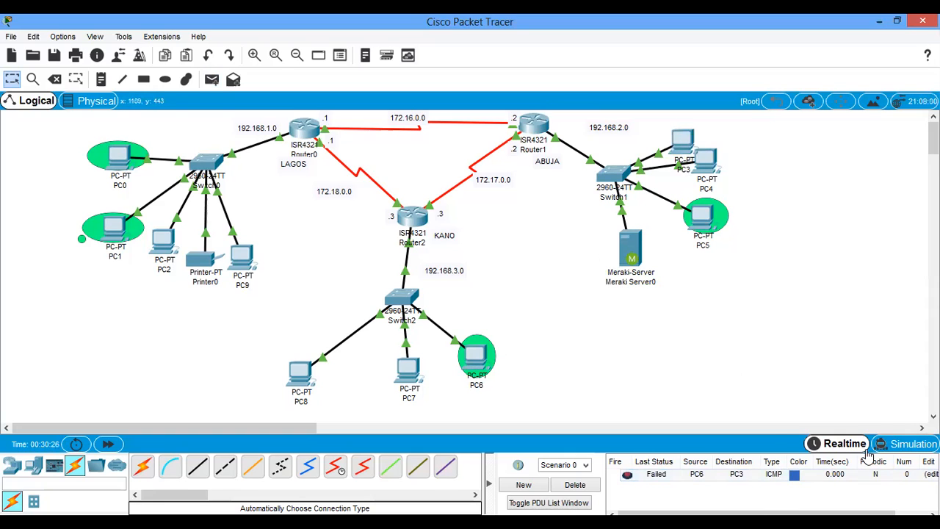
- Play the PC6-to-PC3 packet in Simulation mode, and delete the test scenario after closing the simulation panel
click(910, 443)
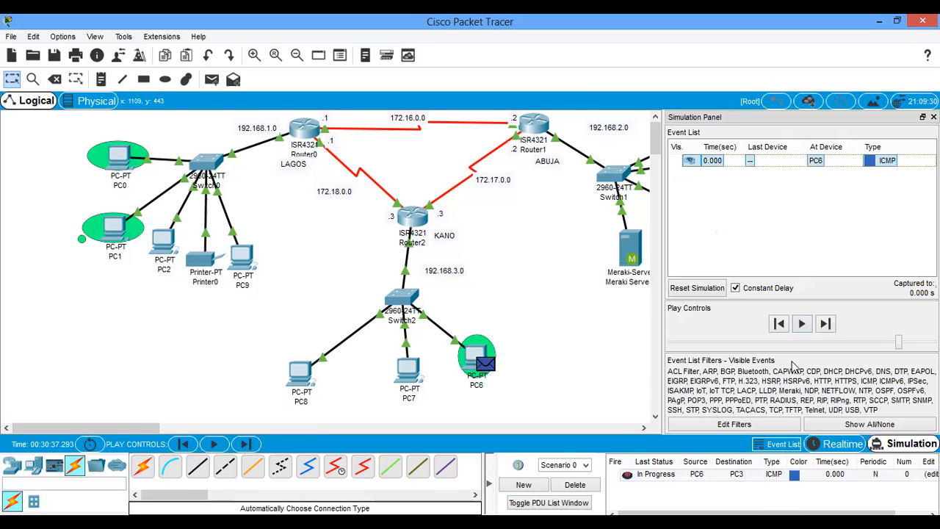
click(802, 325)
click(934, 118)
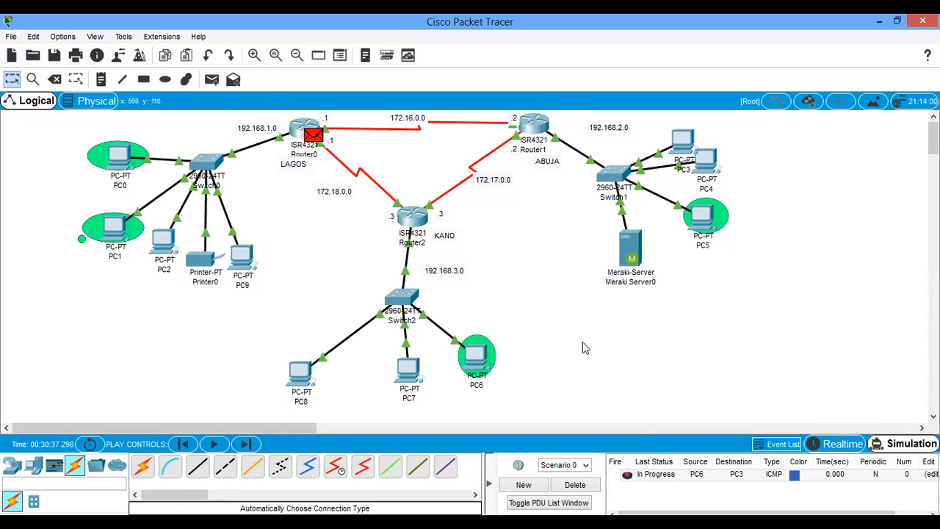
click(574, 486)
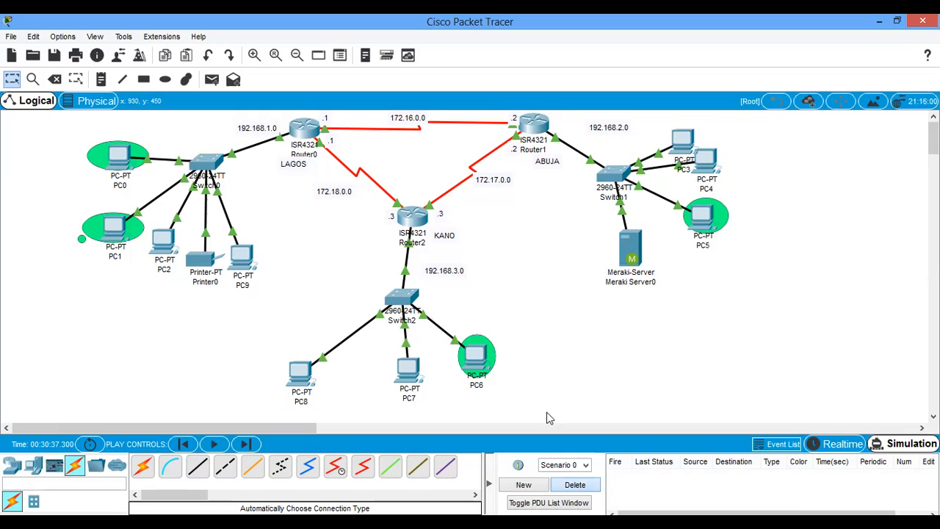
- Open Router2's command line, enter privileged mode with en, and display its running configuration with sh run
click(414, 223)
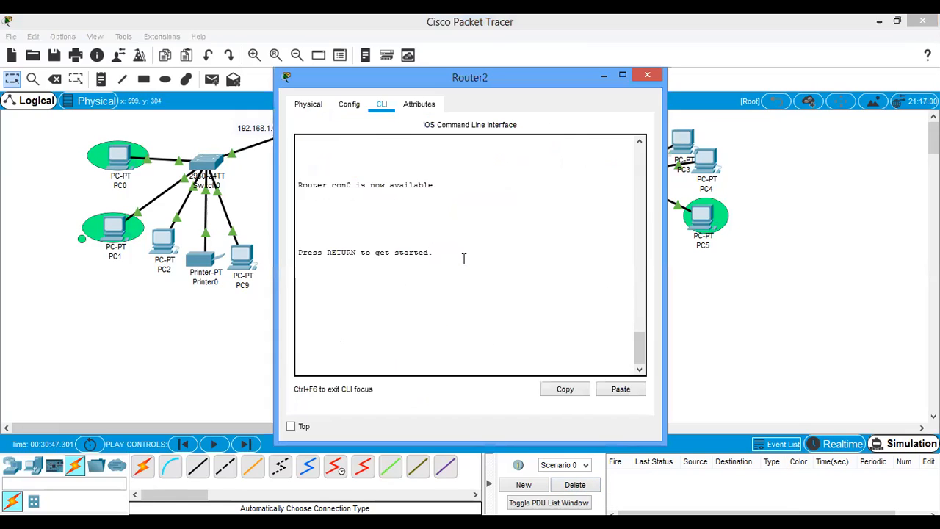
key(Return)
key(Return)
text(er>e)
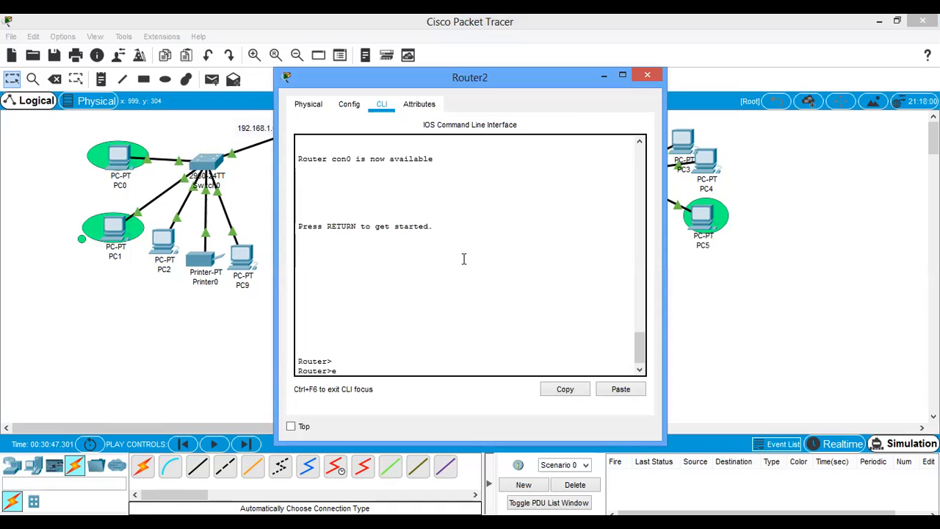
text(n)
key(Return)
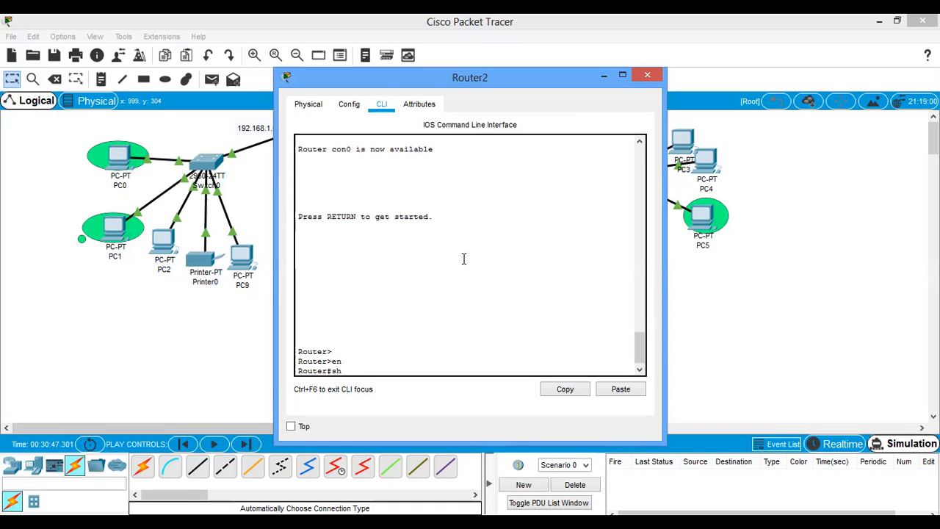
text(sh run)
key(Return)
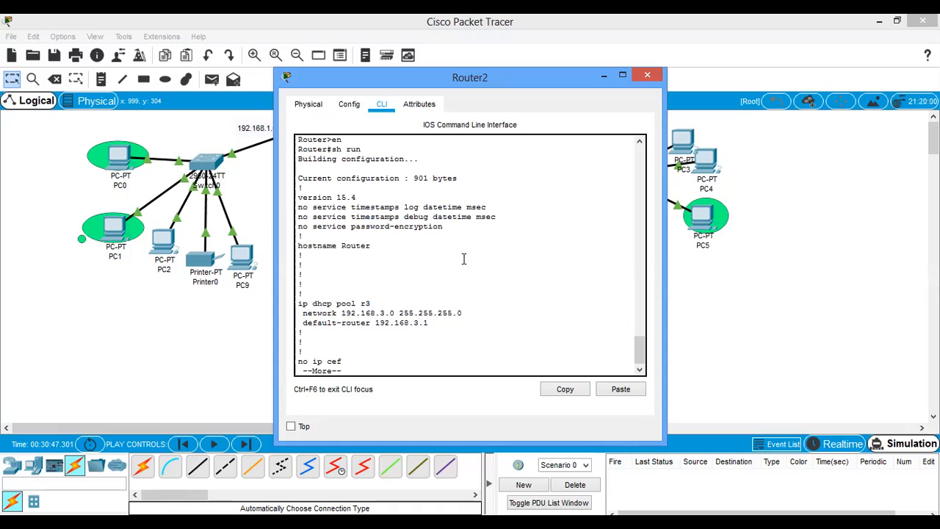
- Page through the rest of Router2's running configuration to its end, review the interface and RIP sections, and return to the topology
key(space)
key(space)
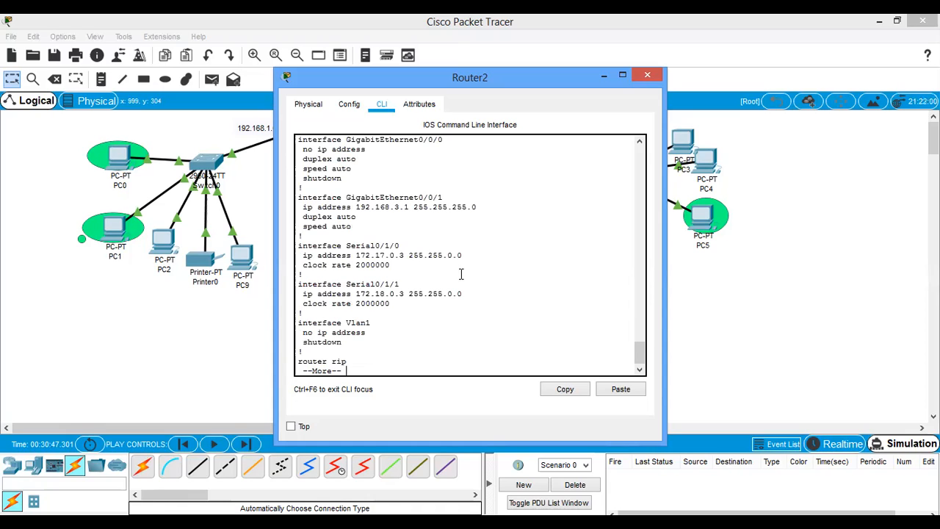
key(space)
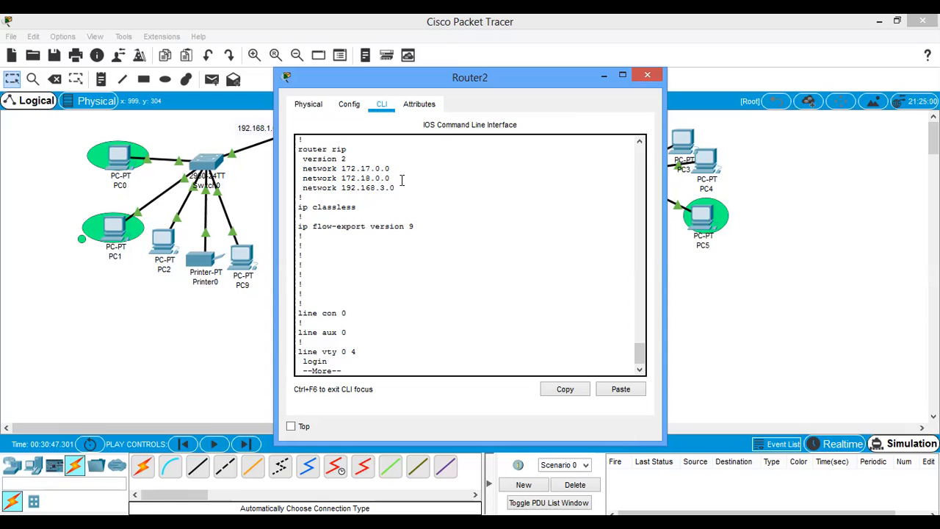
key(space)
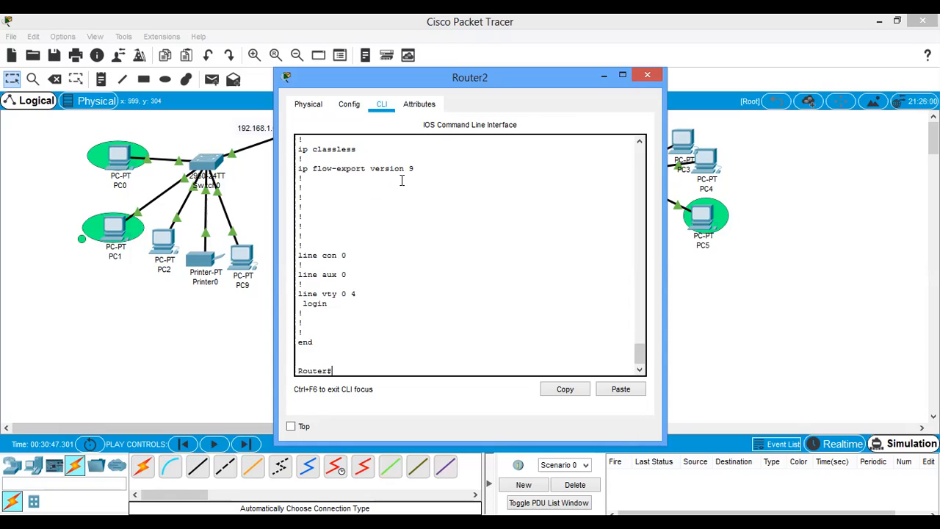
scroll(422, 283, up, 4)
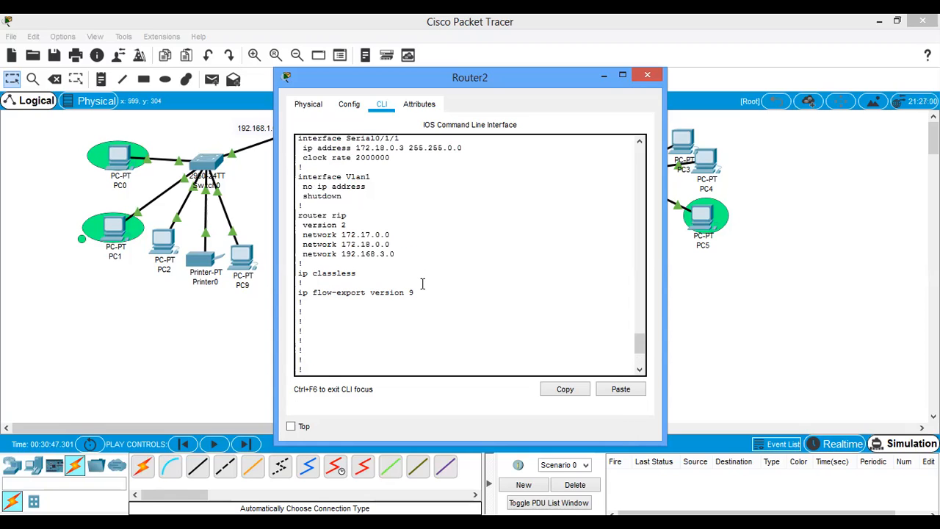
click(699, 297)
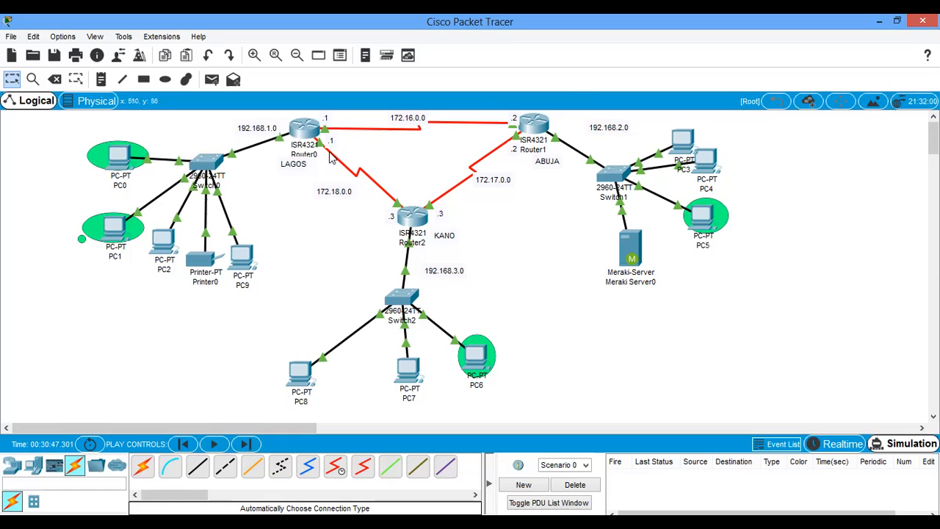
- Reopen Router2's command line, examine its serial interface addresses and the three RIP network statements, and close the window
click(413, 219)
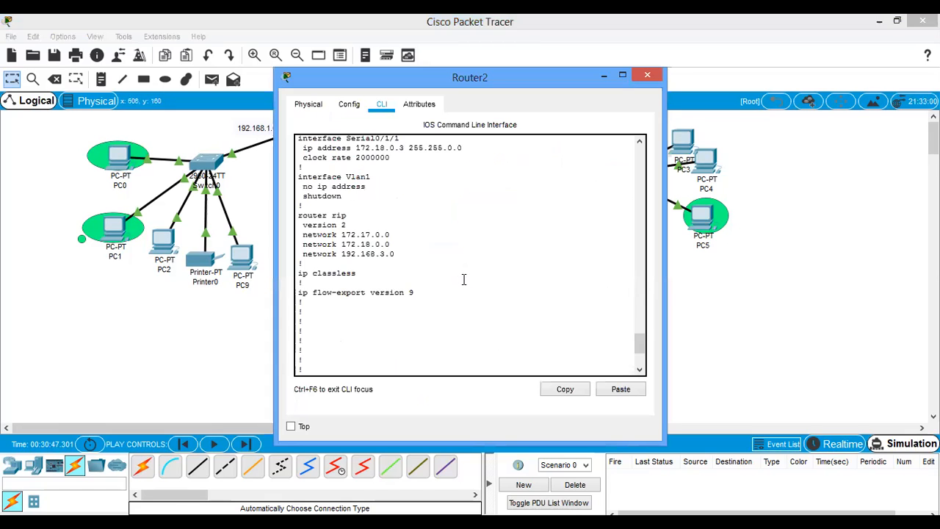
scroll(464, 280, up, 5)
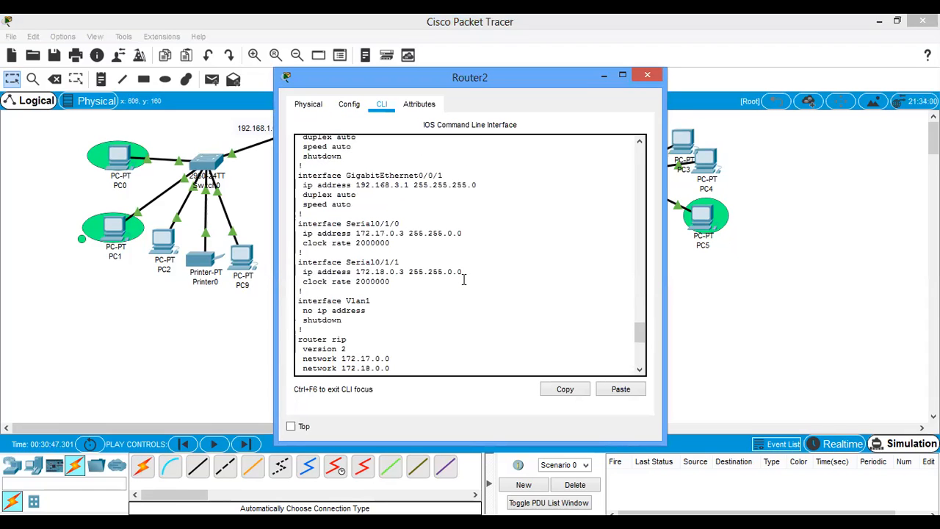
scroll(464, 279, down, 3)
drag(390, 275, 340, 277)
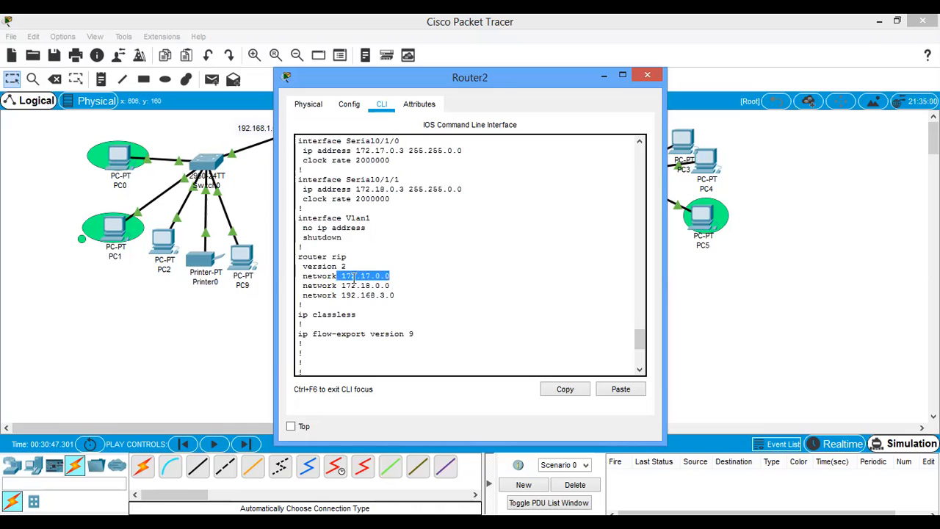
drag(401, 286, 331, 286)
drag(401, 296, 333, 296)
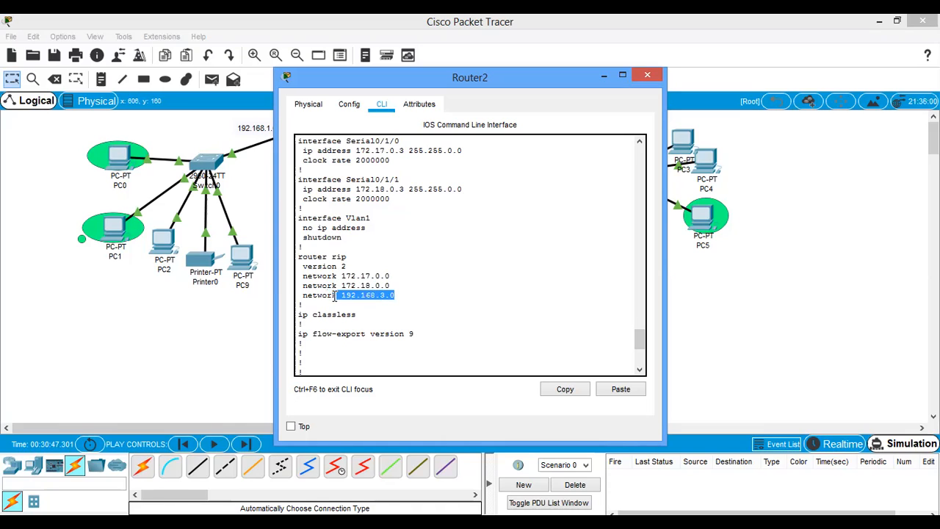
click(647, 76)
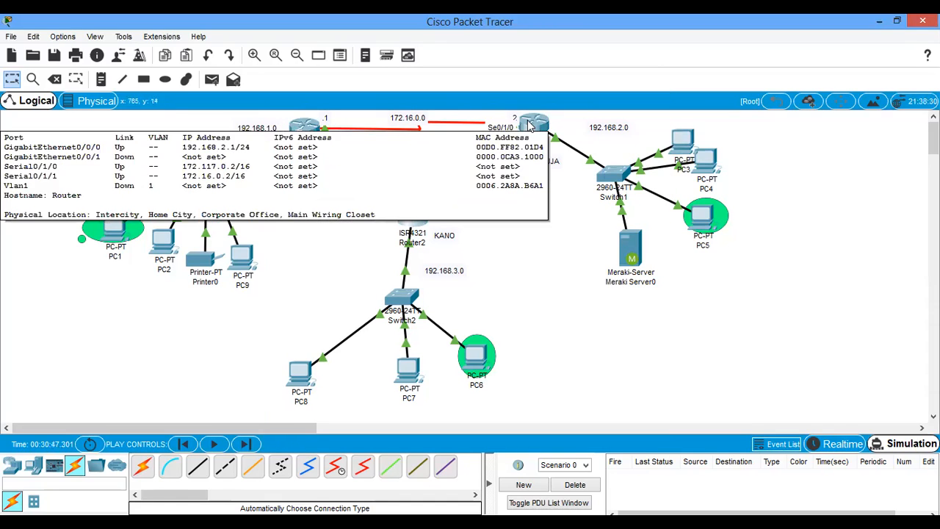
- Set the IP address of Router1's Serial0/1/0 interface to 172.17.0.2 and close the router's window
click(529, 126)
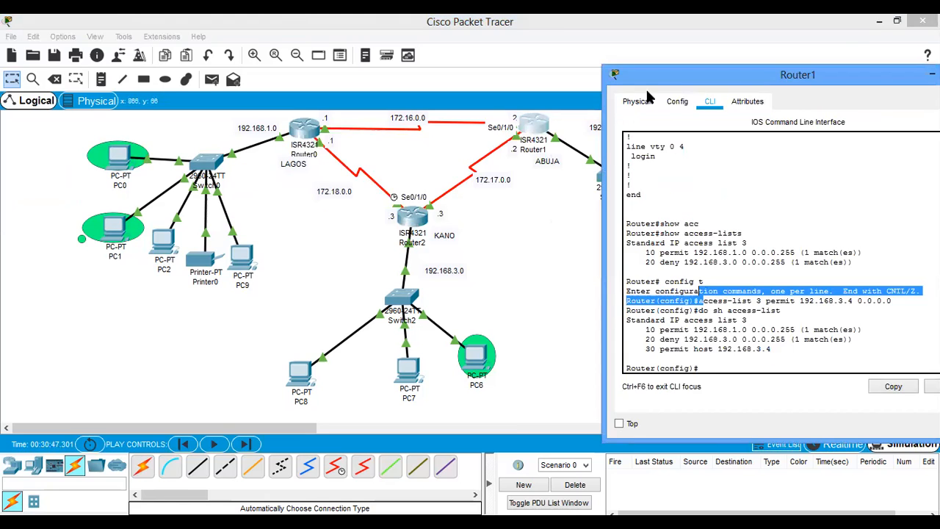
click(679, 105)
click(699, 257)
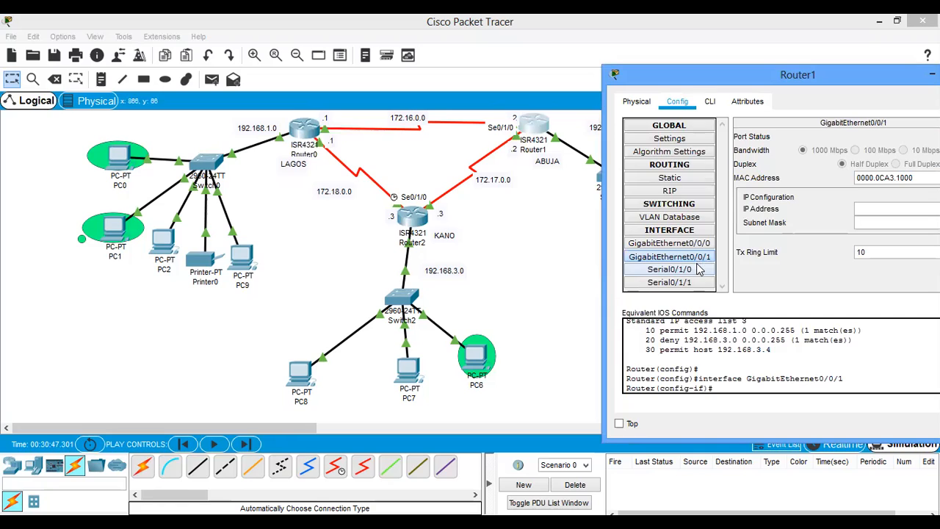
click(693, 270)
click(882, 193)
key(BackSpace)
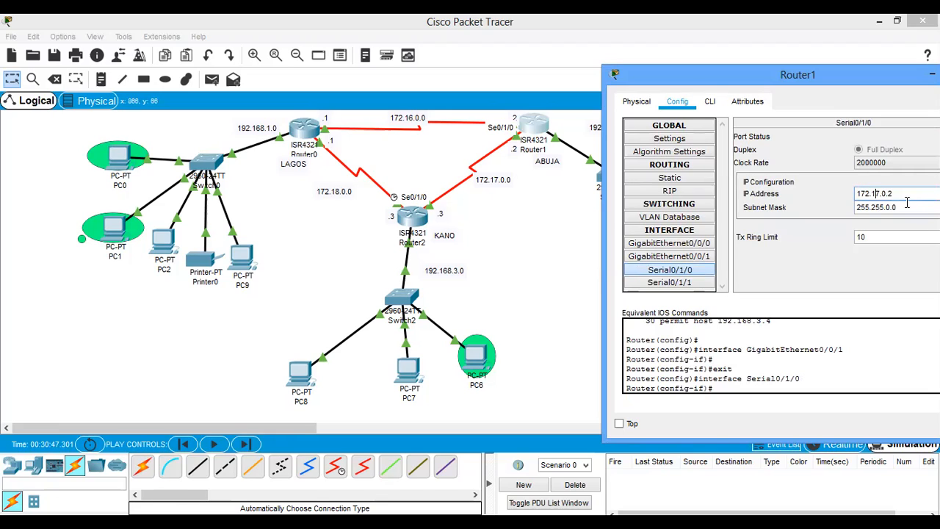
key(Tab)
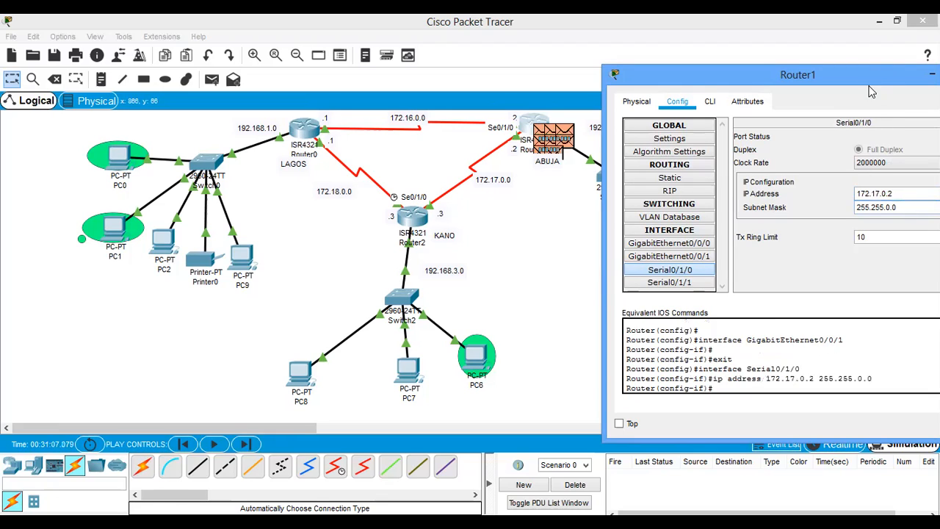
drag(876, 76, 804, 89)
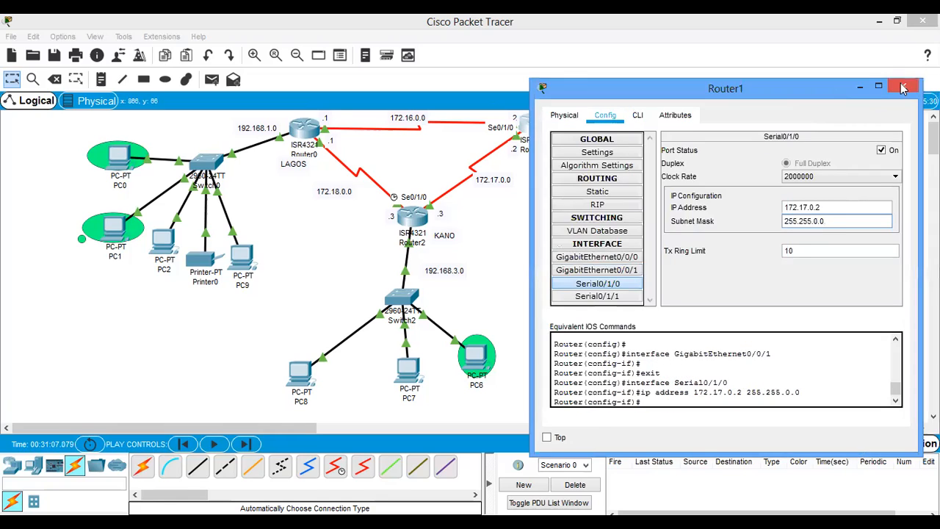
click(903, 86)
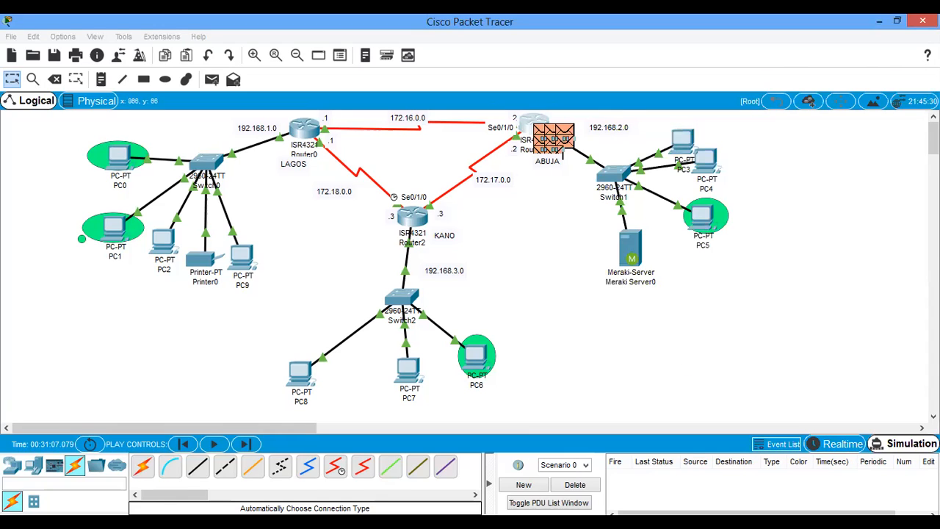
- Switch to Realtime mode and send a simple PDU from PC6 to PC3
click(841, 444)
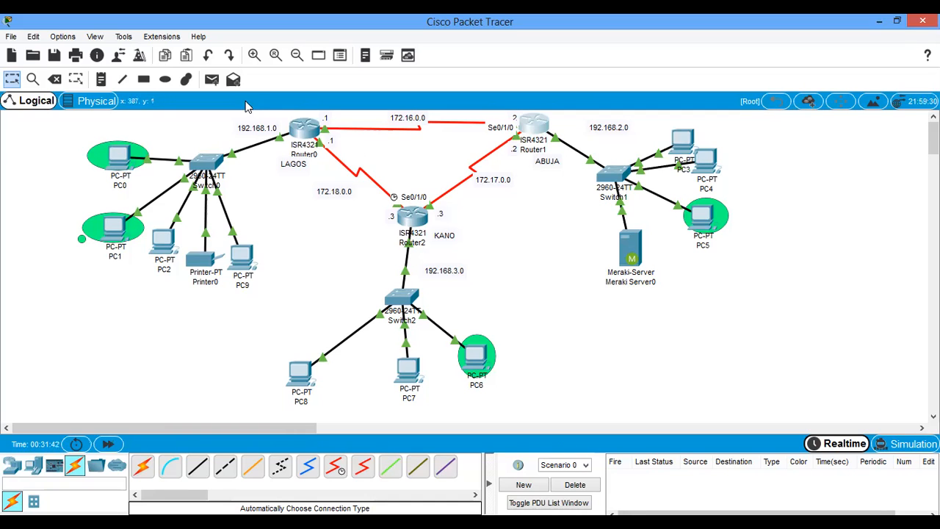
click(212, 80)
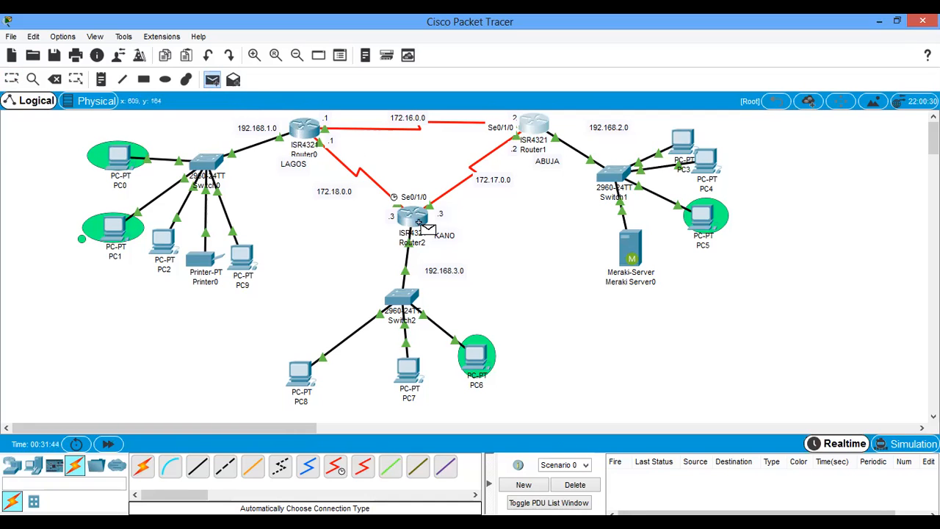
click(477, 356)
click(681, 141)
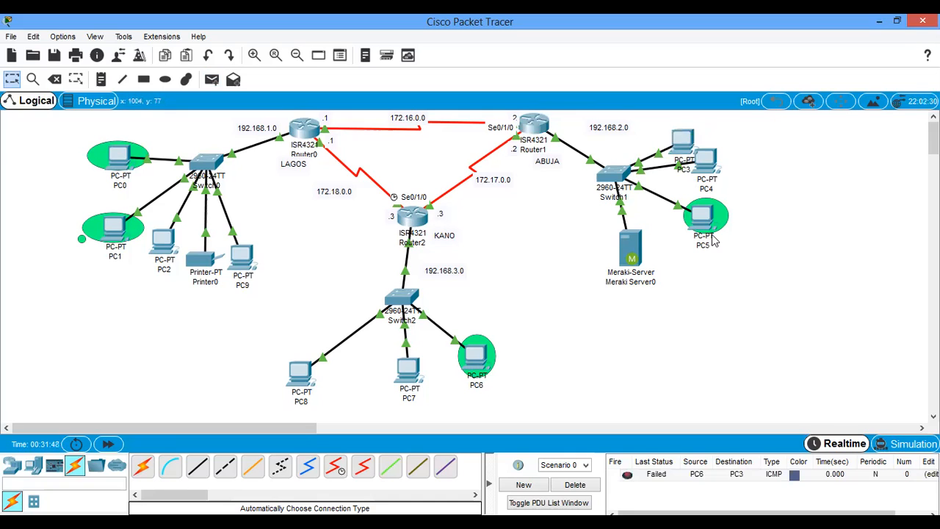
- Trace the PC6-to-PC3 packet in Simulation mode, close the simulation panel, and delete the test scenario
click(905, 449)
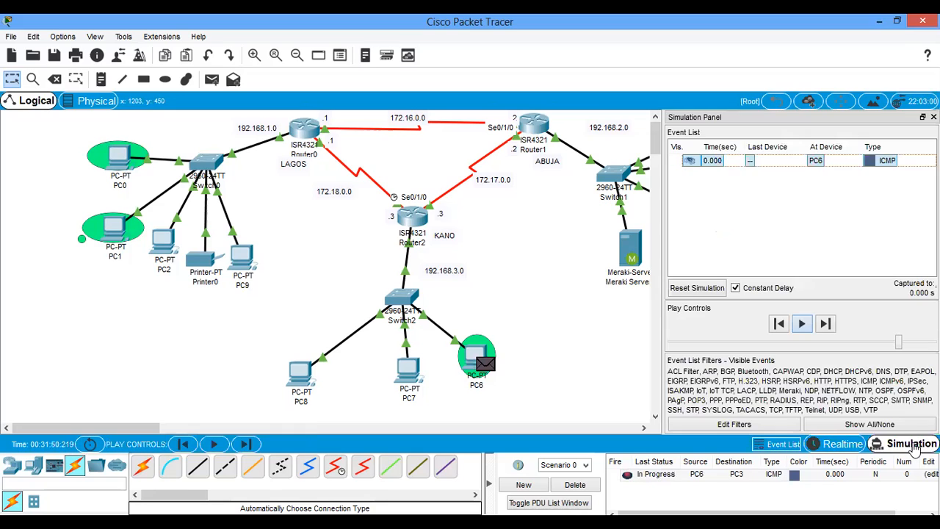
click(806, 329)
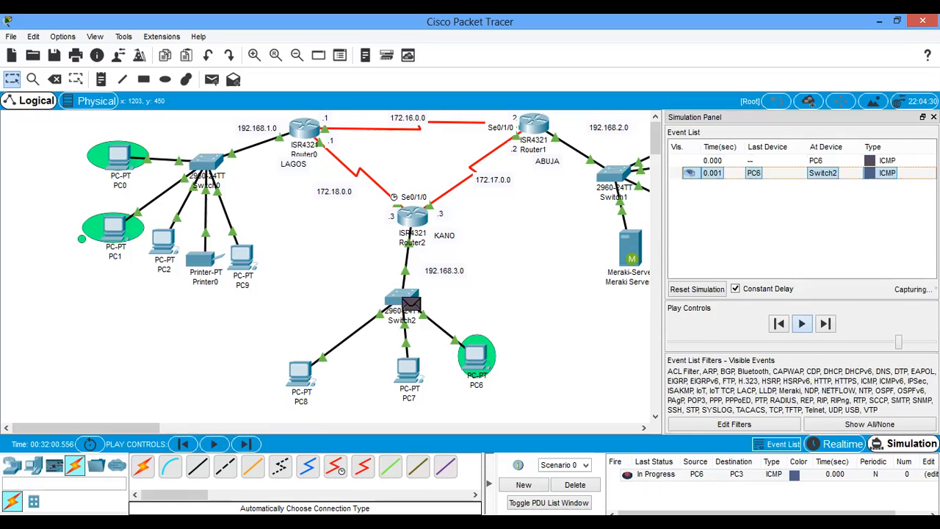
click(934, 117)
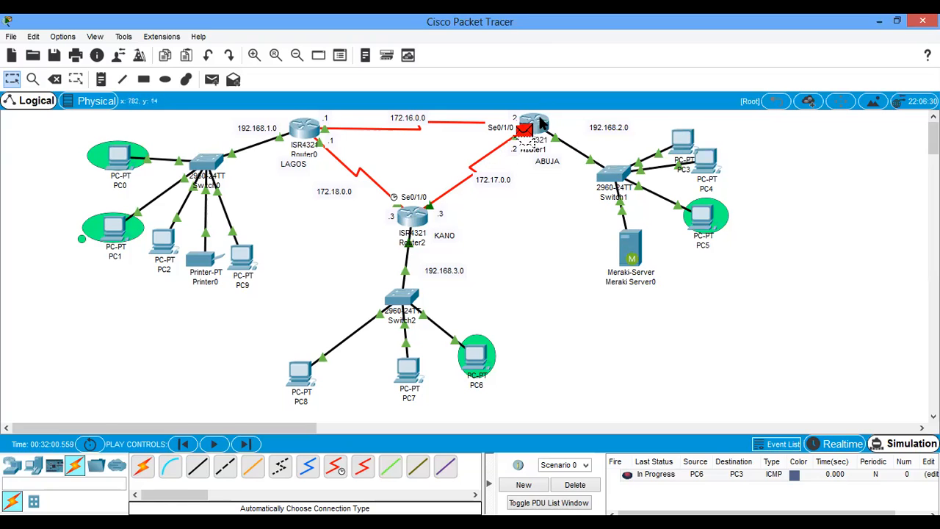
click(580, 487)
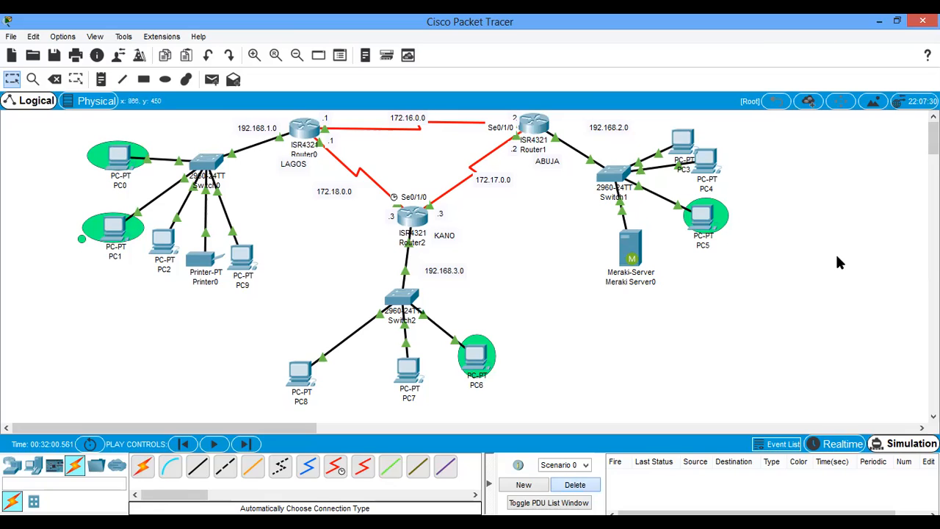
- Return to Realtime mode, open Router0's command line, and page through its running configuration to the end
key(shift+r)
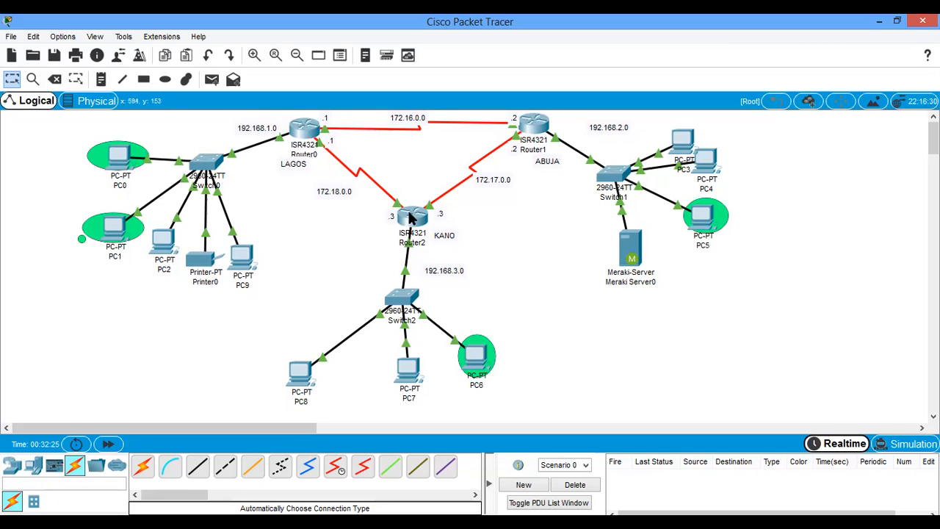
click(304, 130)
scroll(621, 290, up, 1)
scroll(622, 290, down, 3)
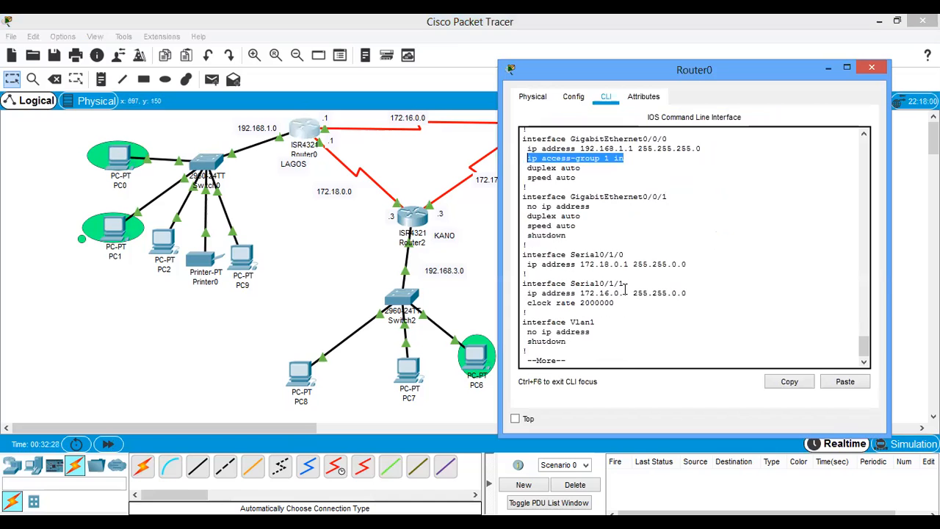
click(631, 343)
key(space)
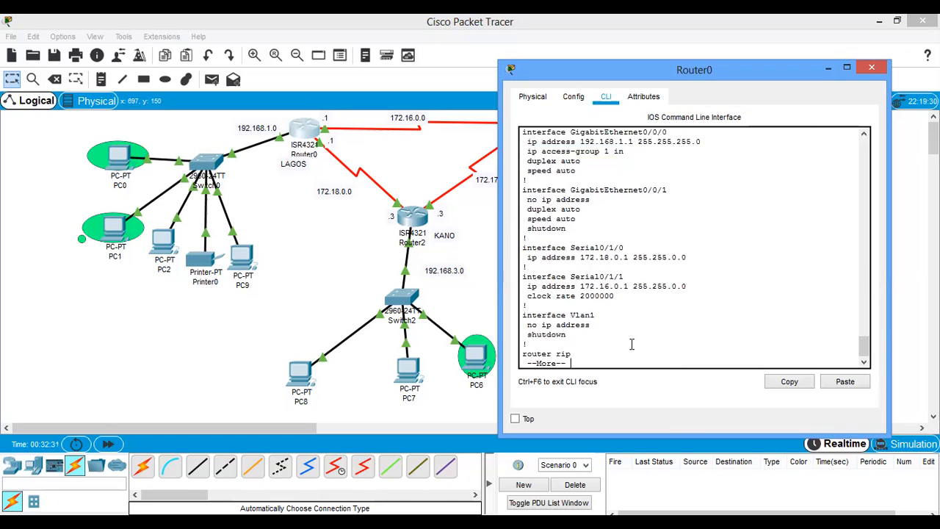
key(space)
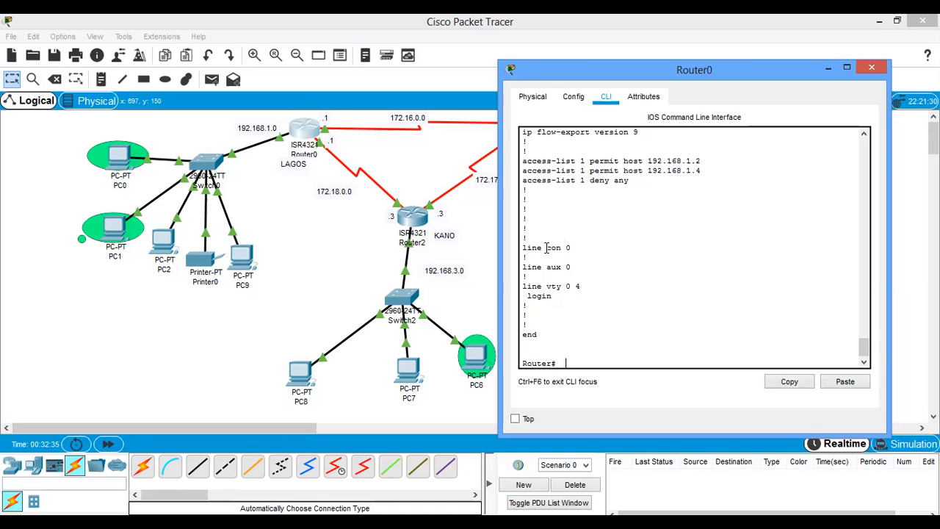
- Review the access-list 1 statements in Router0's configuration and list its access lists with sh access-lists
drag(557, 161, 685, 161)
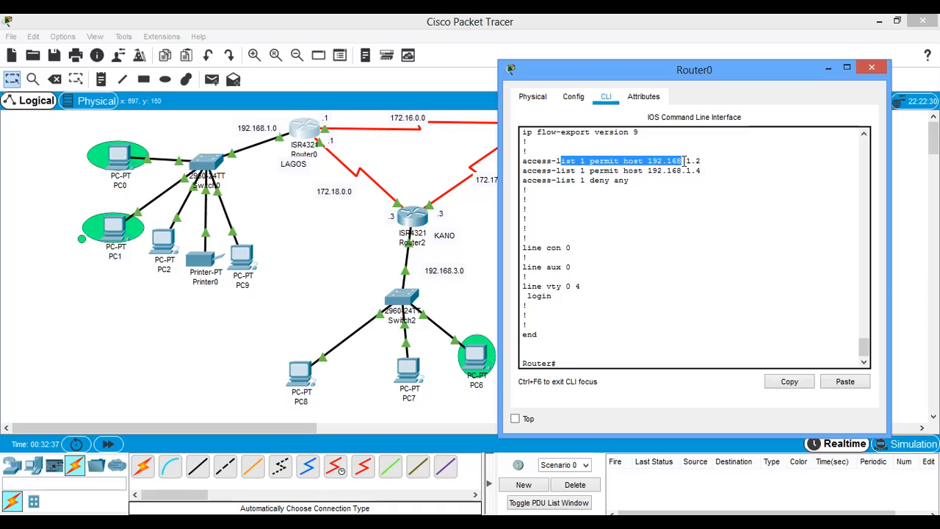
text(sh)
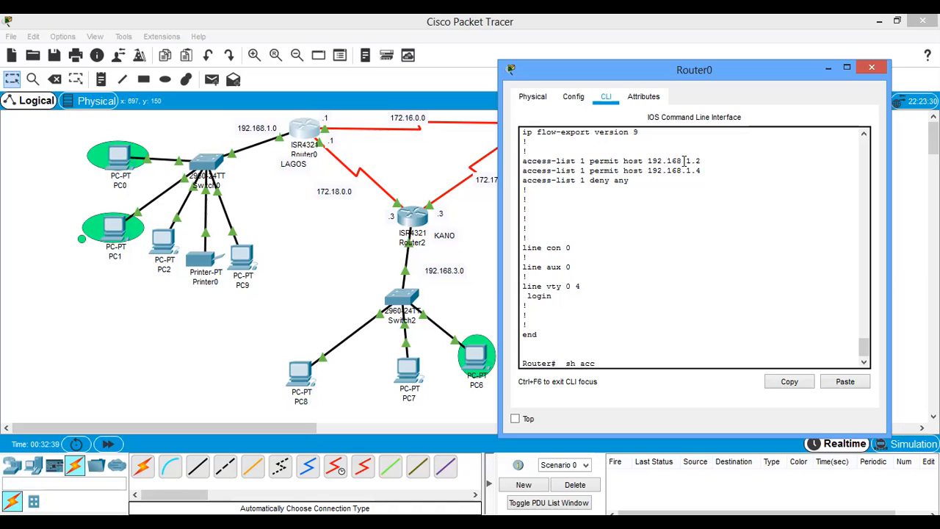
text( acc)
key(Tab)
key(Return)
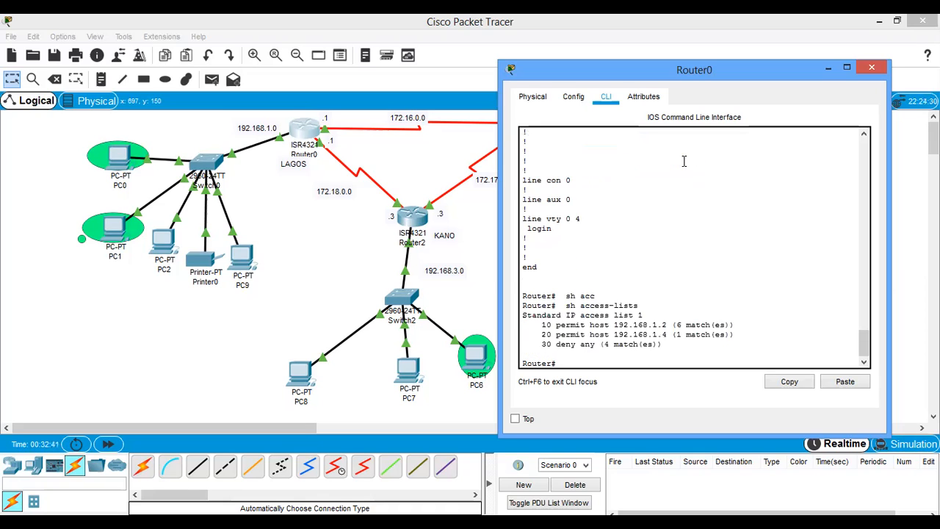
- Enter global configuration mode on Router0 with config t
double_click(640, 315)
click(590, 365)
text(config t)
key(Return)
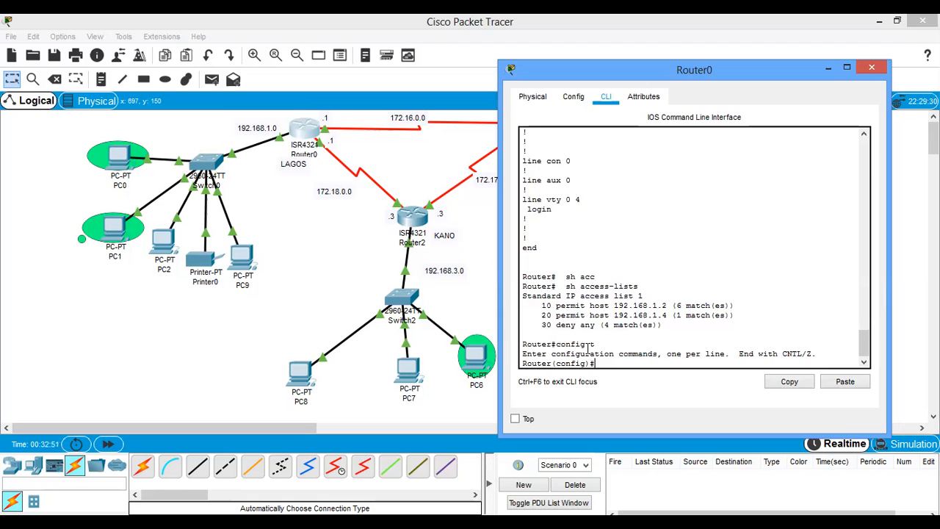
- Remove access list 1 from Router0 with no access-list 1 and check its access lists with do sh acc
text(no acce)
key(Tab)
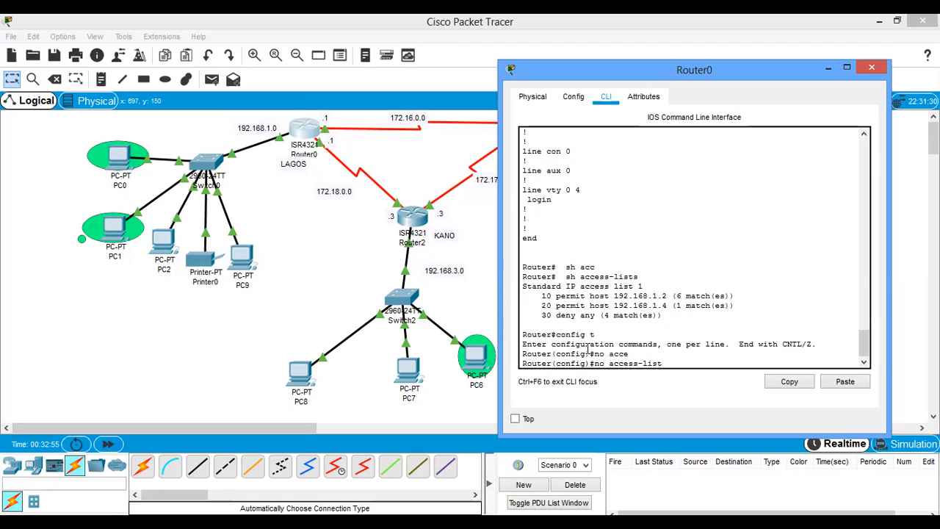
key(Return)
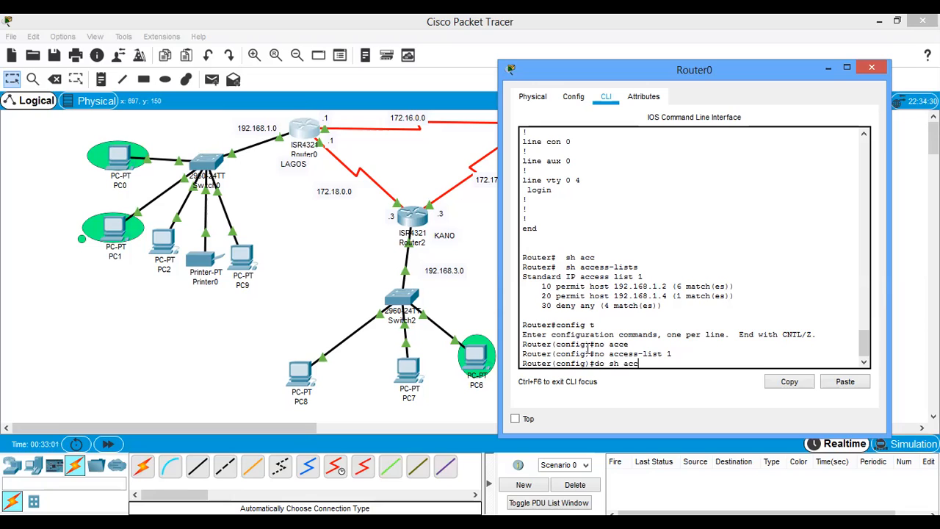
key(Return)
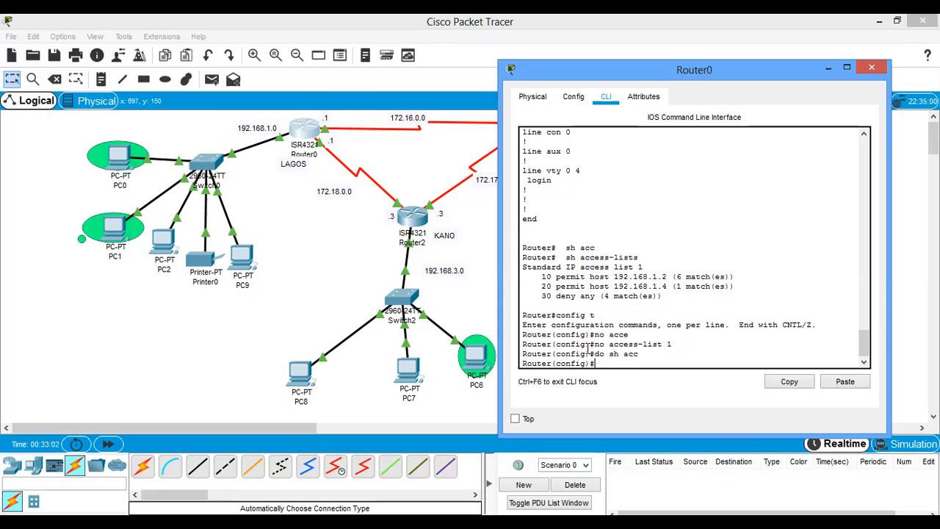
- Leave interface mode on Router1, remove its access list with no access-list 3, and check with do sh acc
click(485, 221)
click(541, 136)
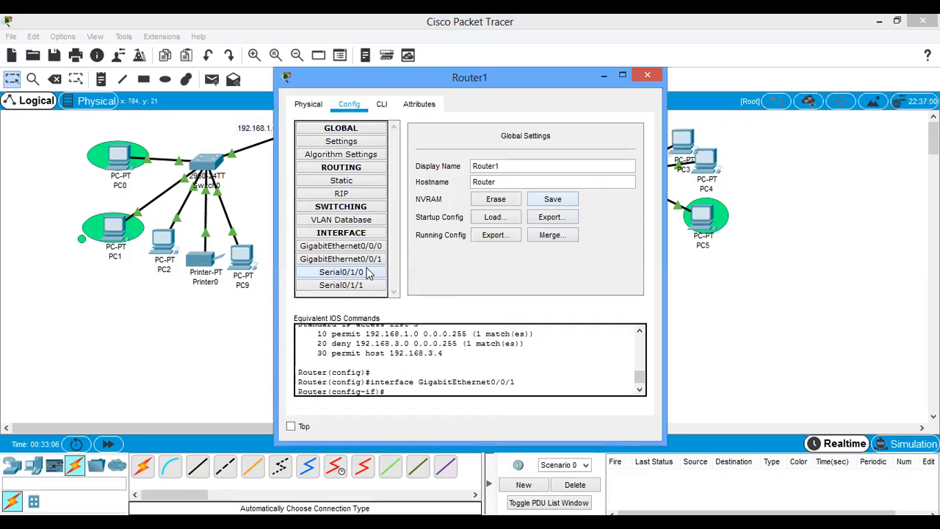
click(382, 104)
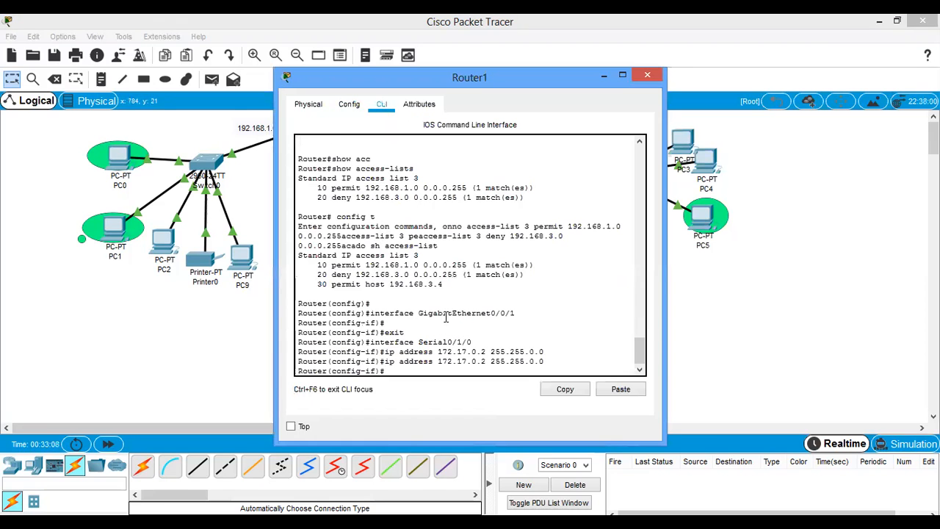
text(exit)
key(Return)
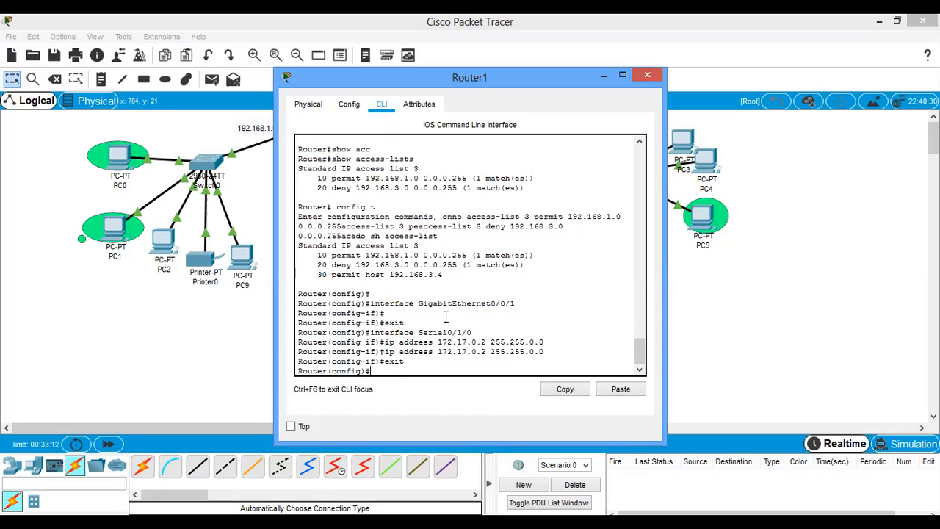
text(no acc)
text(ess-list 3)
key(Return)
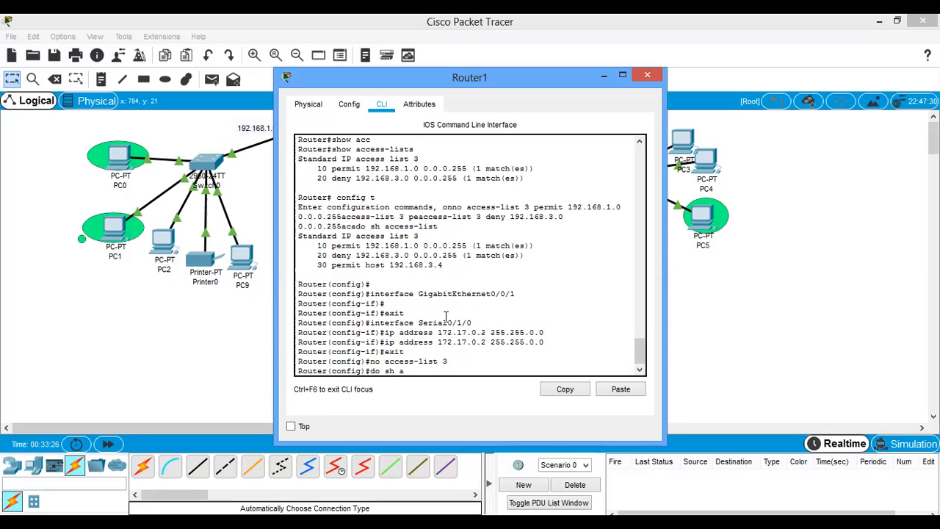
key(Return)
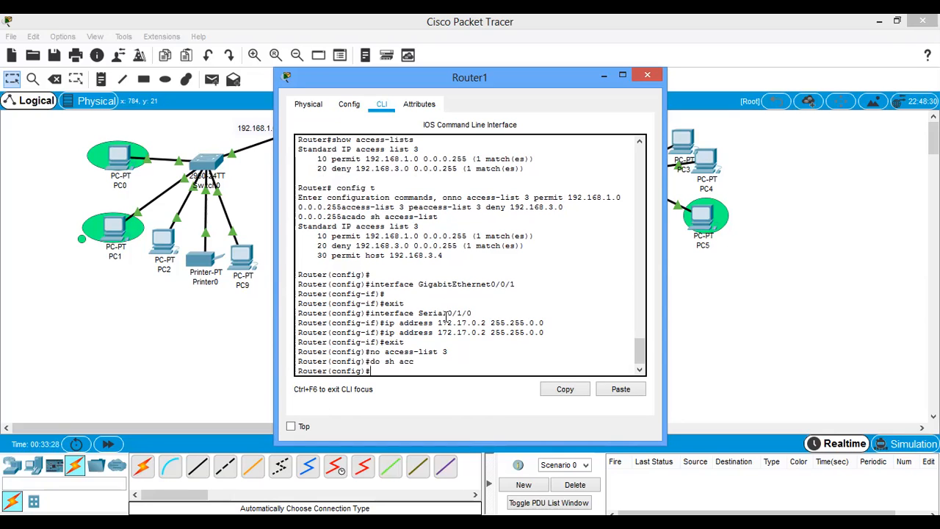
click(638, 75)
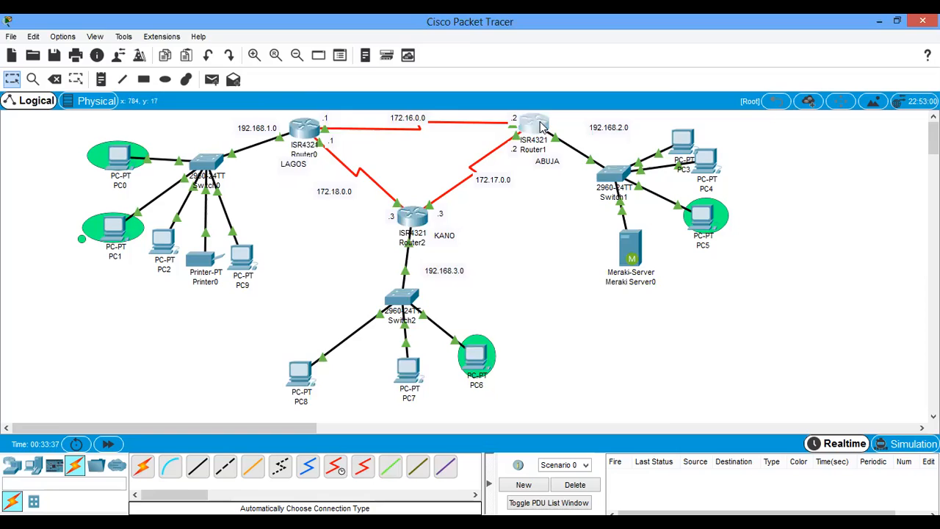
- Remove the inbound access-group 3 from Router1's GigabitEthernet0/0/0 interface with no ip access-group 3 in
click(538, 126)
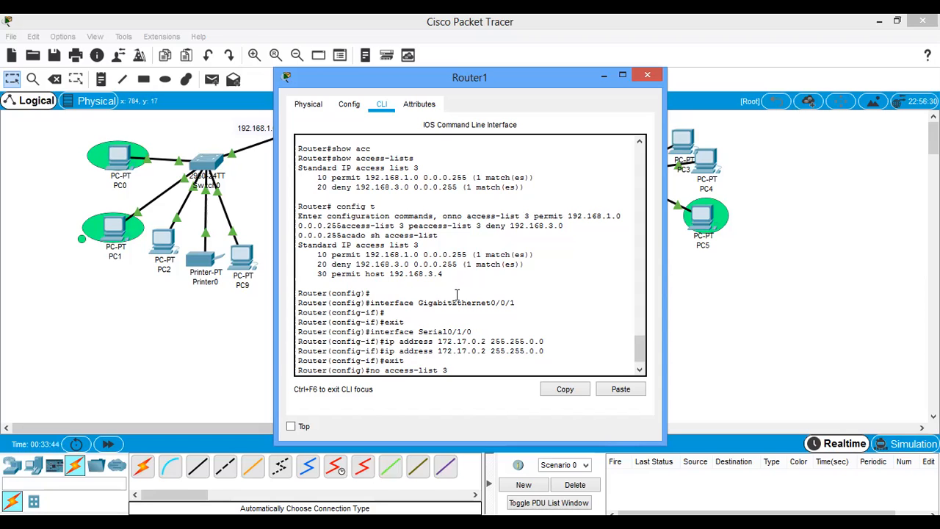
click(349, 103)
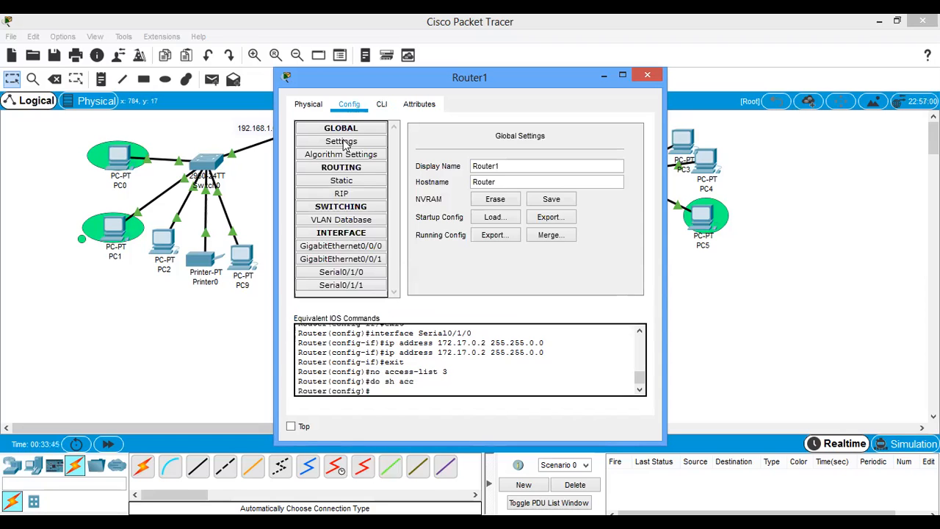
click(358, 251)
click(382, 104)
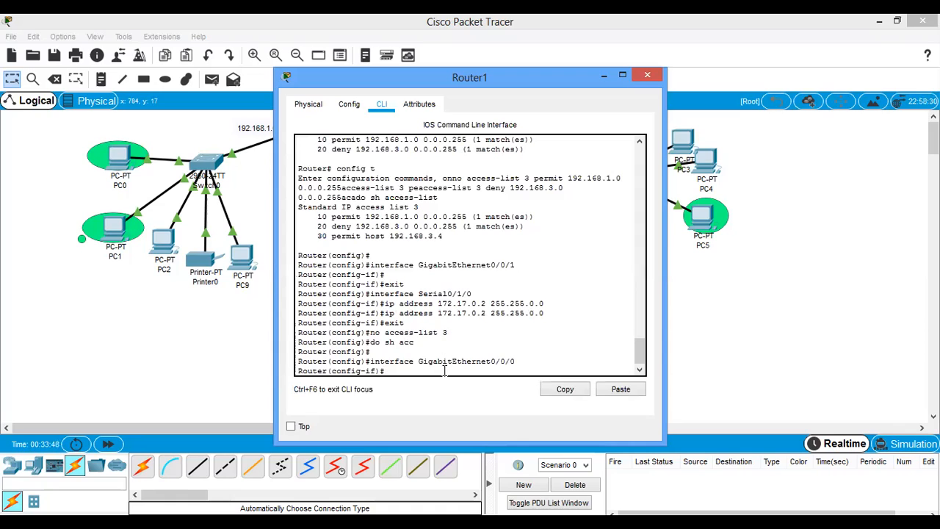
text(no ip acc)
key(Tab)
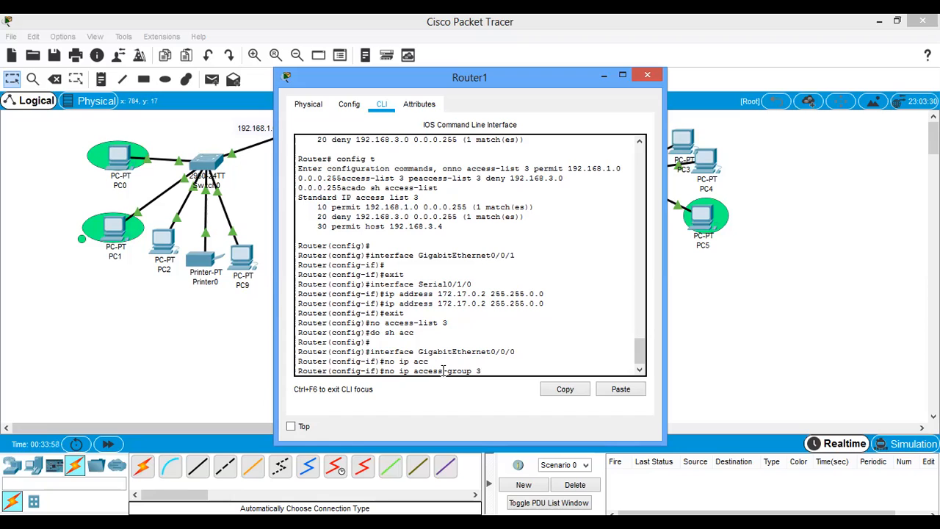
text(3 in)
key(Return)
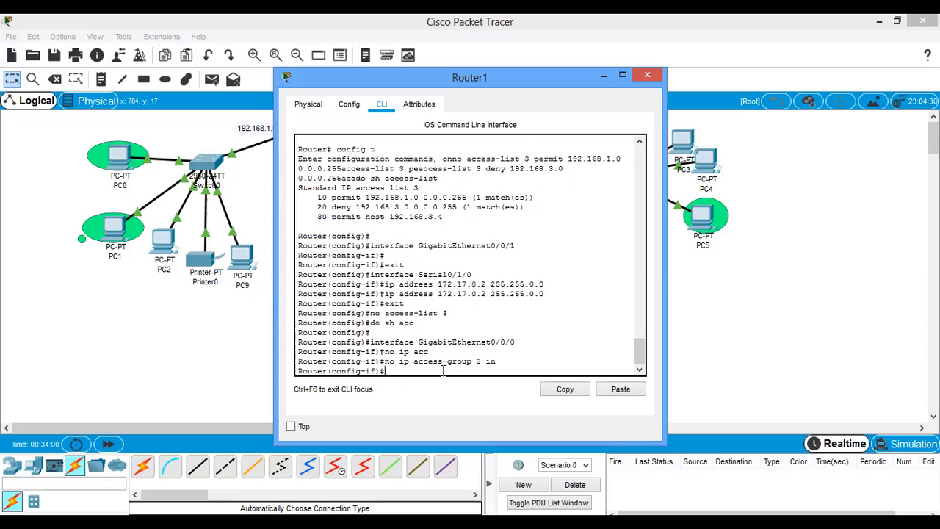
- Remove the outbound access-group 3 from Router1's GigabitEthernet0/0/0 interface with no ip access-group 3 out
click(790, 175)
click(535, 131)
click(347, 105)
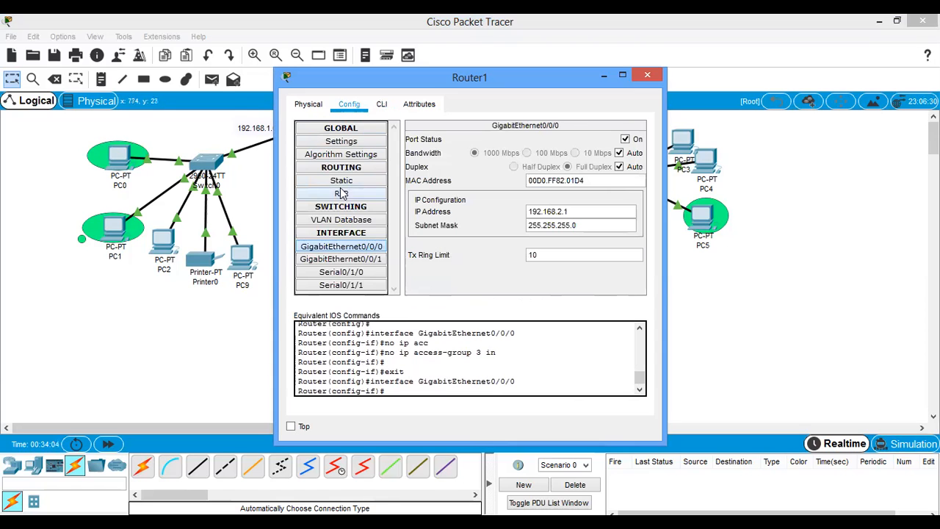
click(365, 249)
click(382, 104)
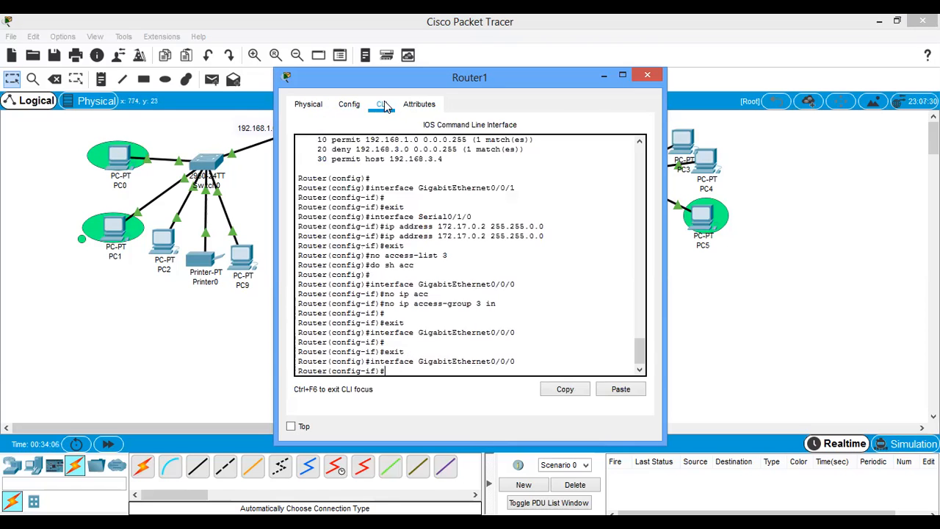
text(n)
text(o ip acc)
key(Tab)
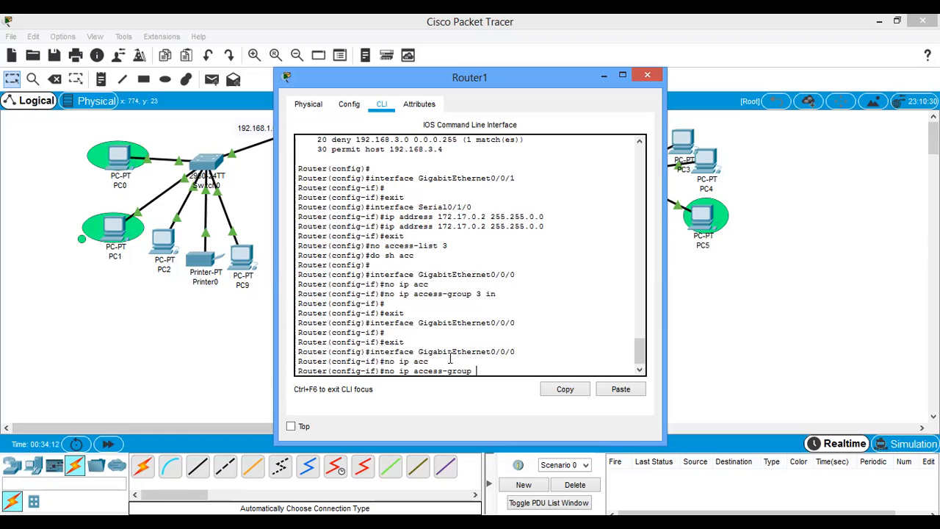
scroll(450, 359, up, 1)
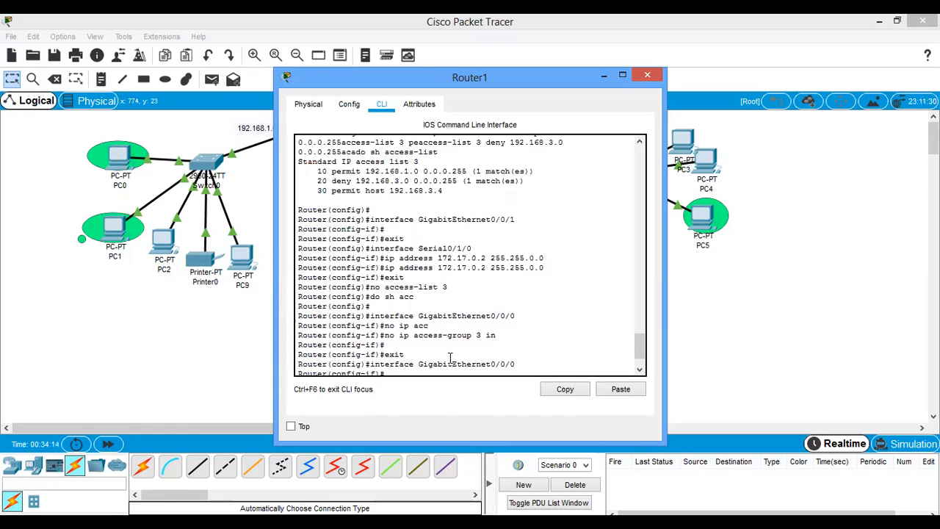
text(3)
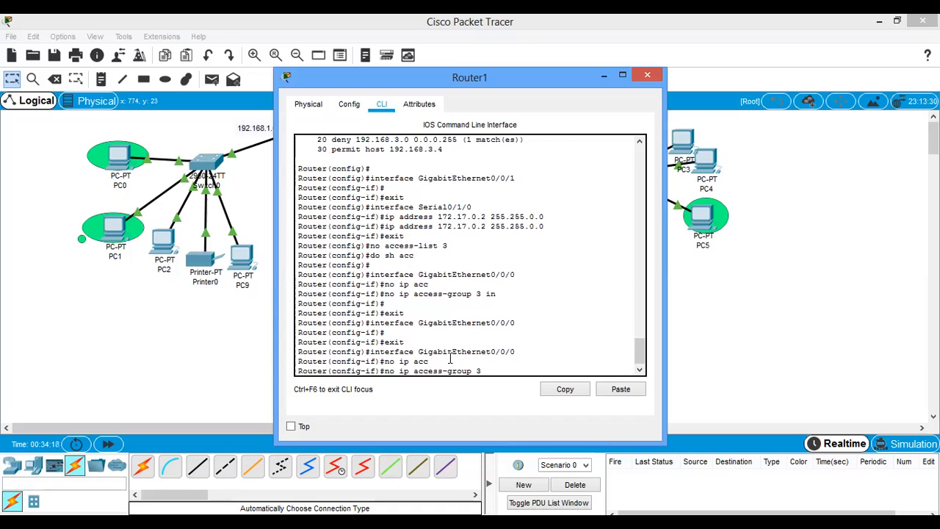
text( out)
key(Return)
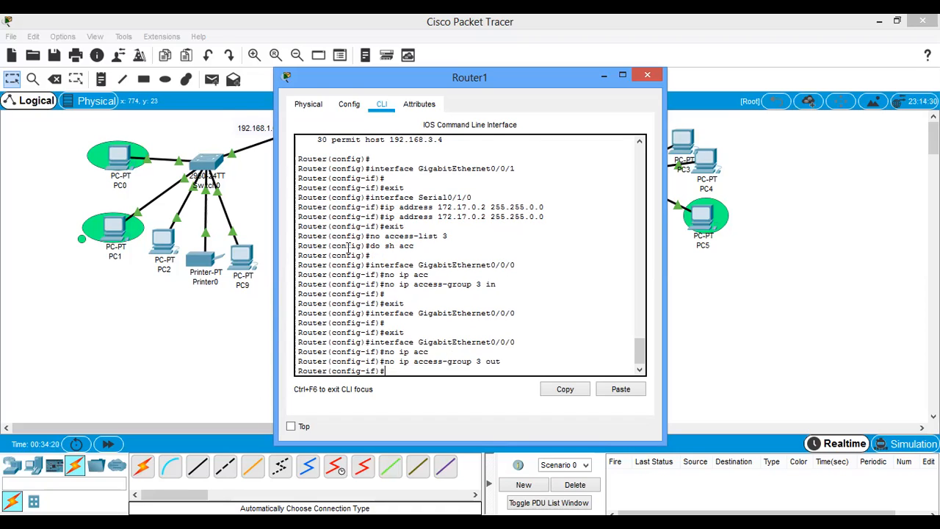
- Remove the inbound access-group 1 from Router0's GigabitEthernet0/0/0 interface with no ip access-group 1 in
click(209, 118)
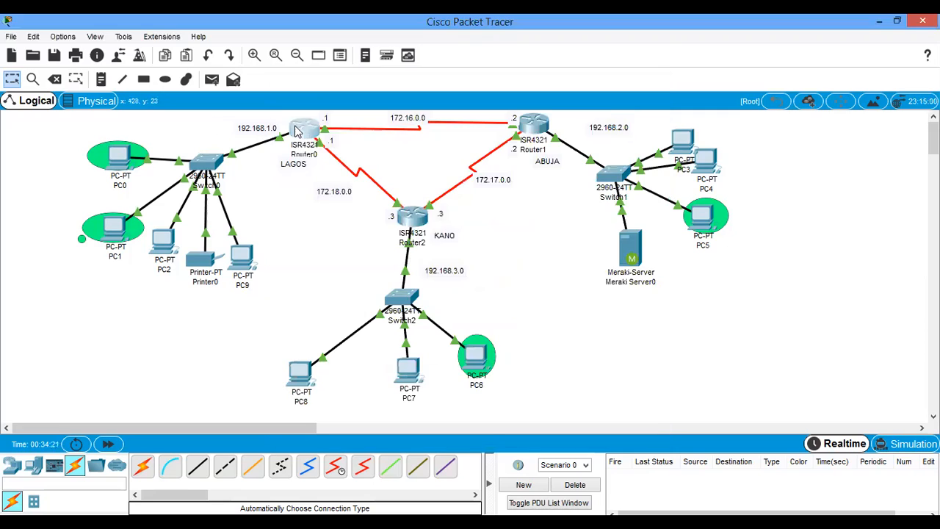
click(301, 129)
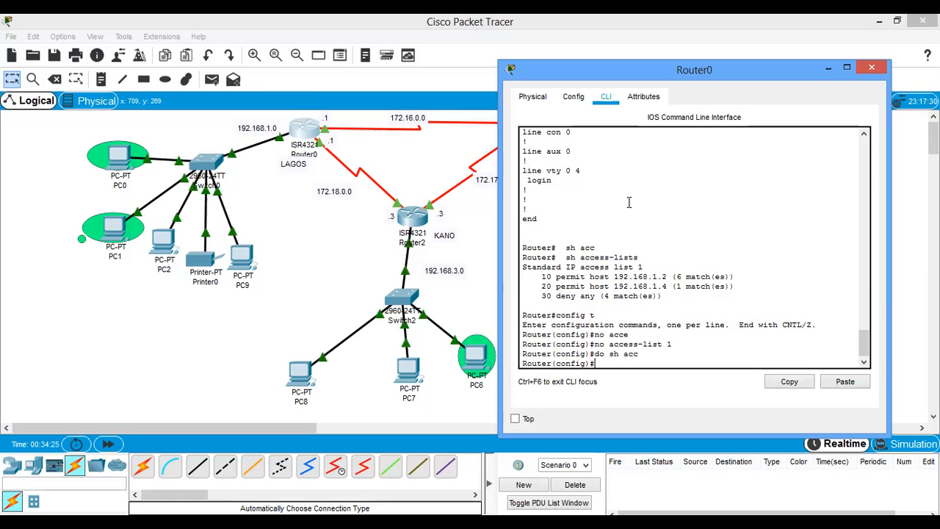
scroll(629, 202, up, 3)
scroll(629, 202, up, 4)
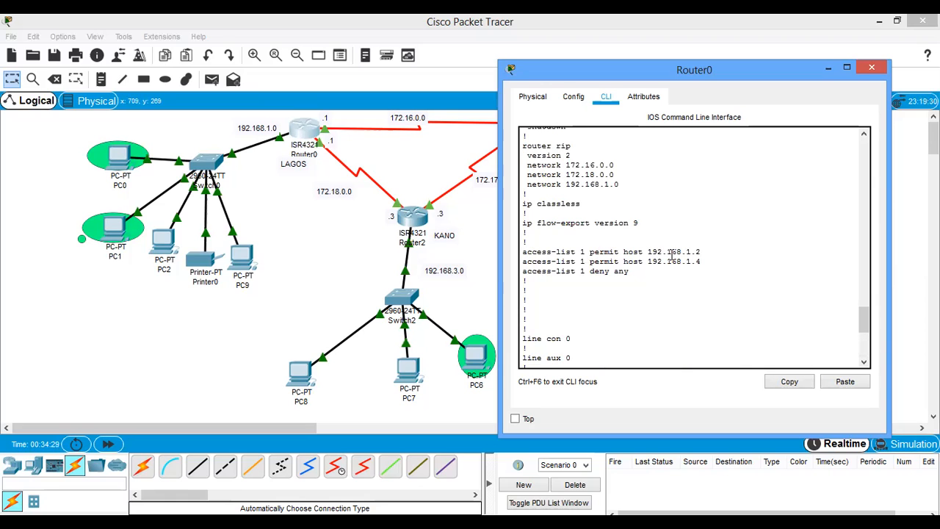
click(585, 101)
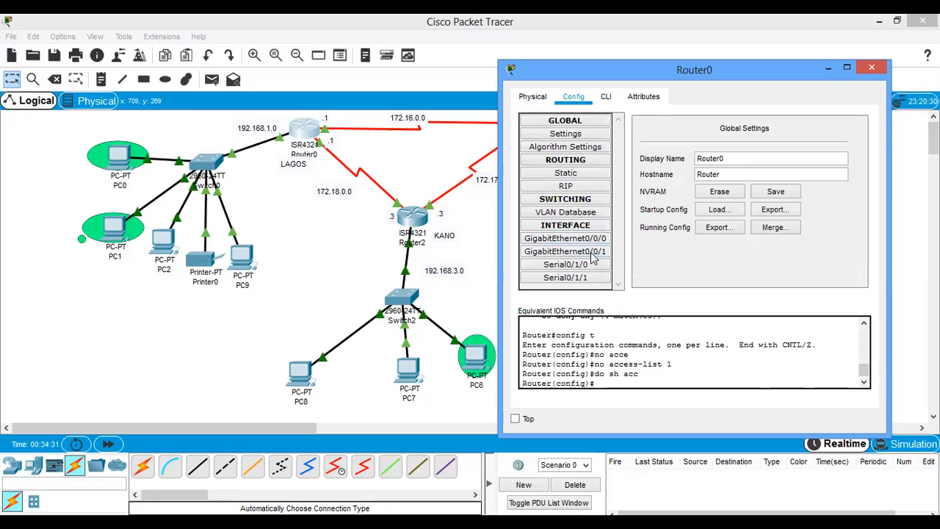
click(594, 240)
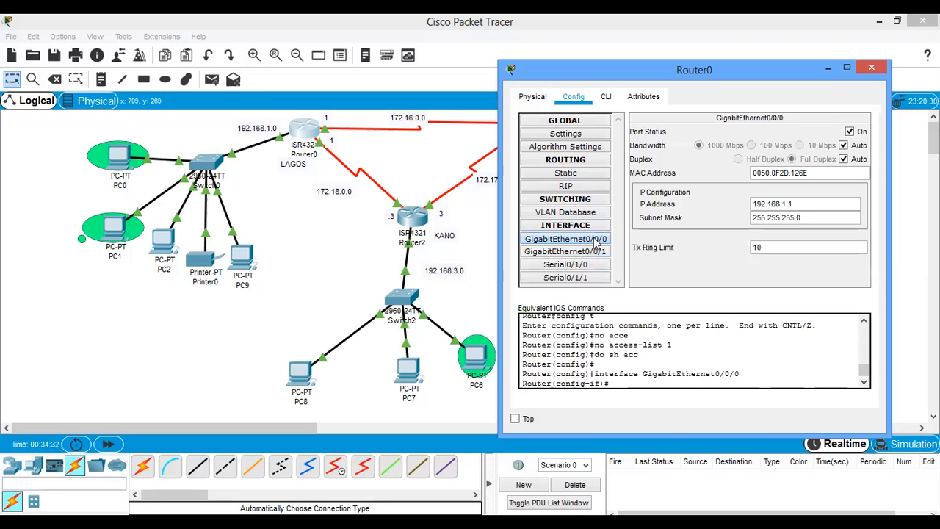
click(607, 98)
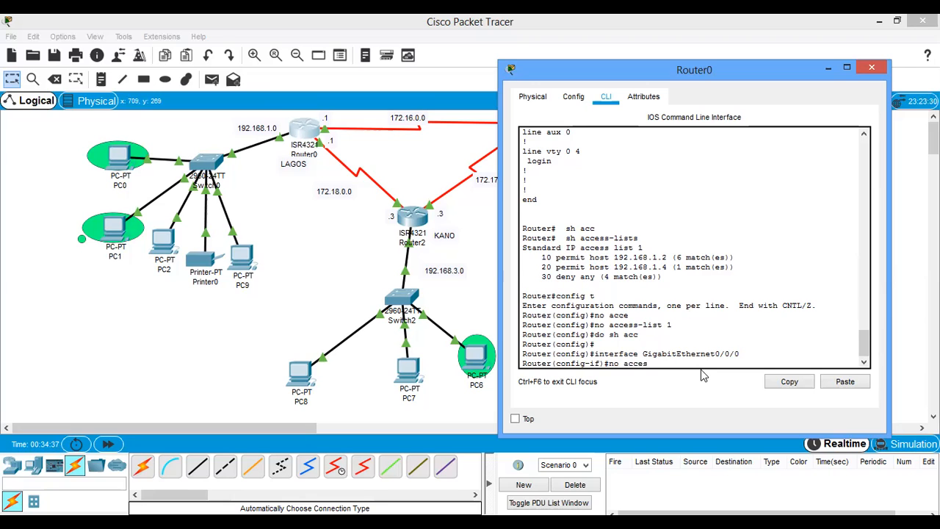
key(Tab)
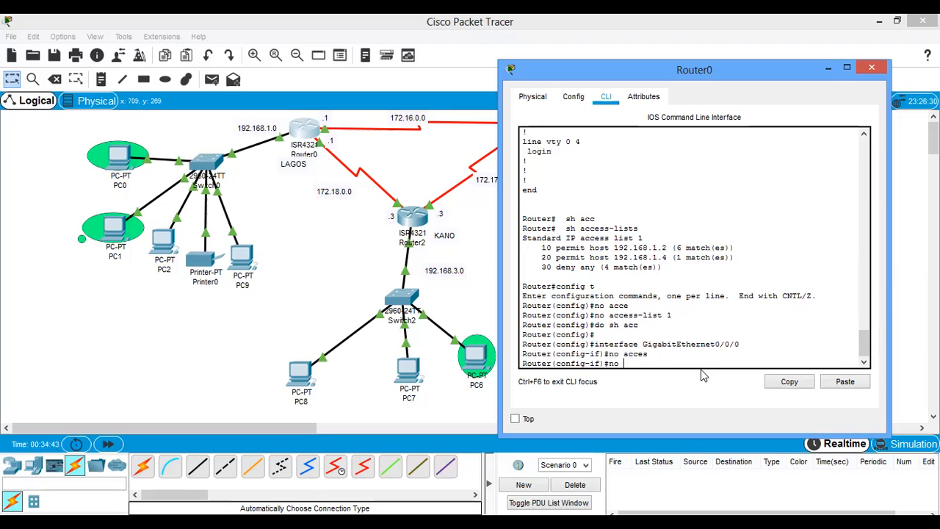
text(ip acc)
key(Tab)
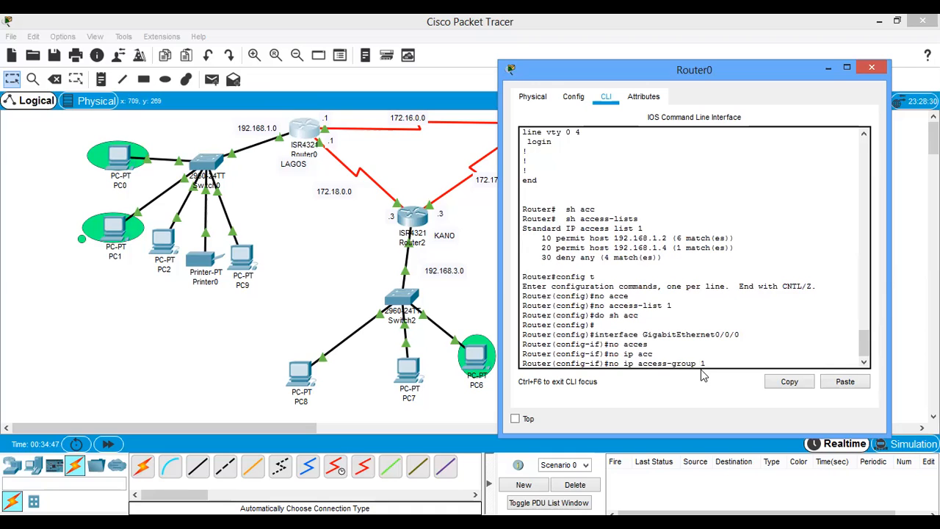
text(1 in)
key(Return)
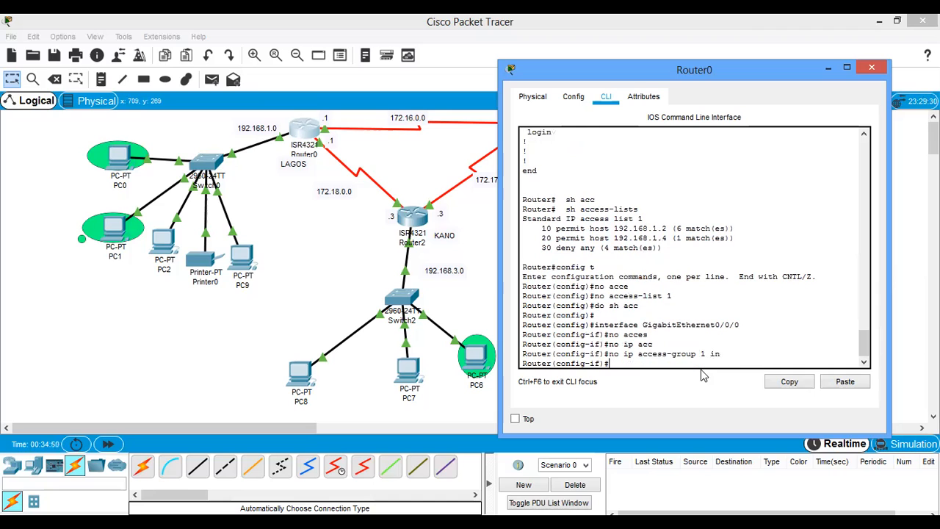
click(462, 203)
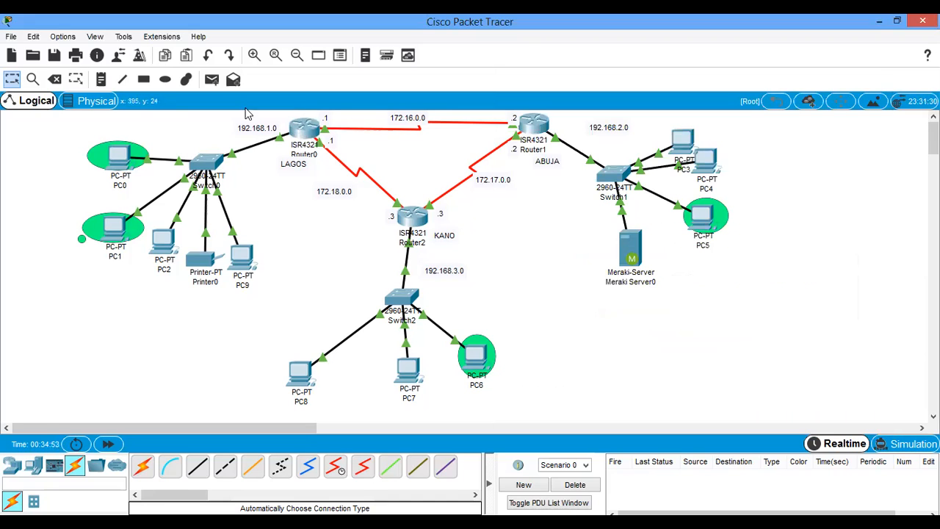
- Test connectivity by sending simple PDUs from PC2 to PC3 and from PC7 to PC5
click(211, 79)
click(176, 259)
click(682, 144)
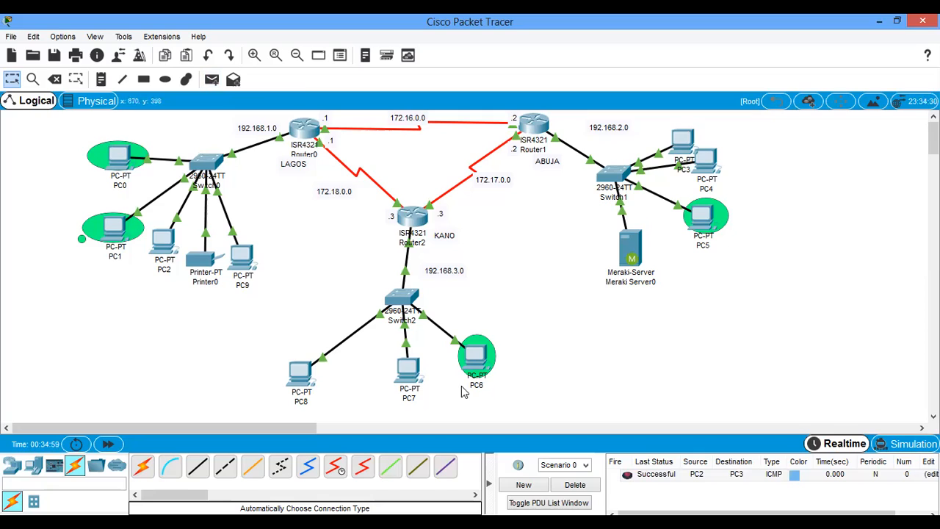
click(211, 82)
click(410, 372)
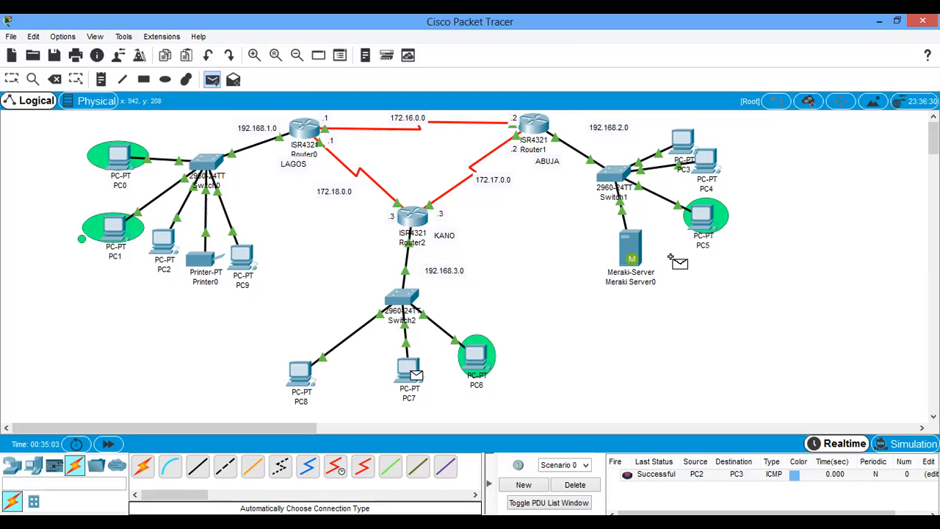
click(707, 219)
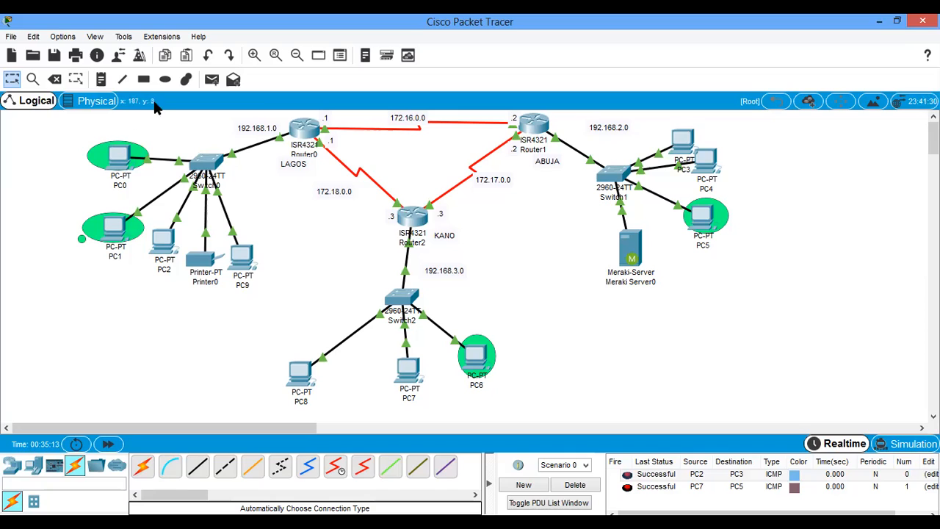
- Delete the green ellipse marker and its small green dot around PC1
click(55, 79)
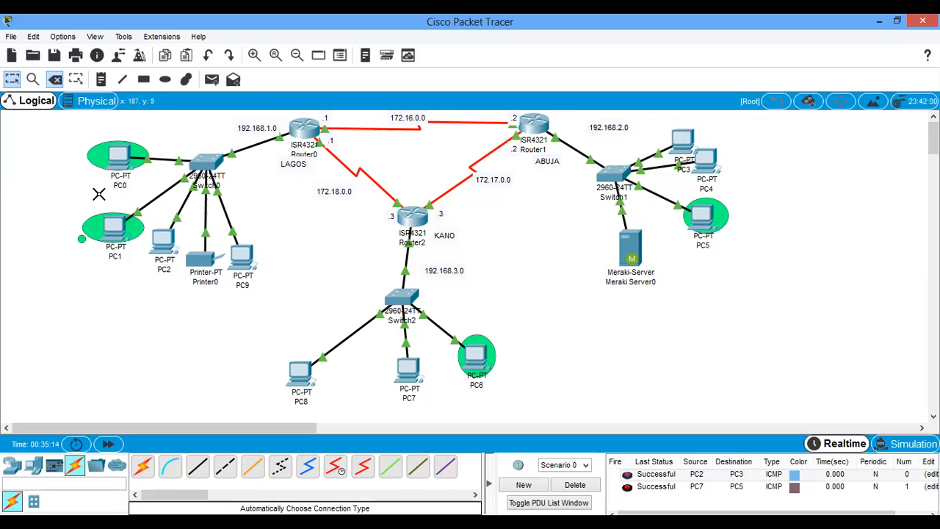
click(84, 239)
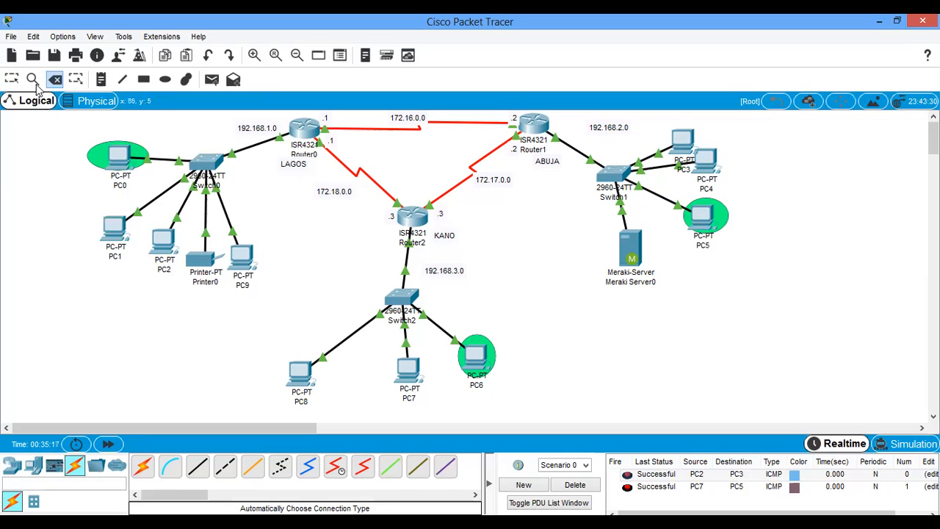
click(12, 79)
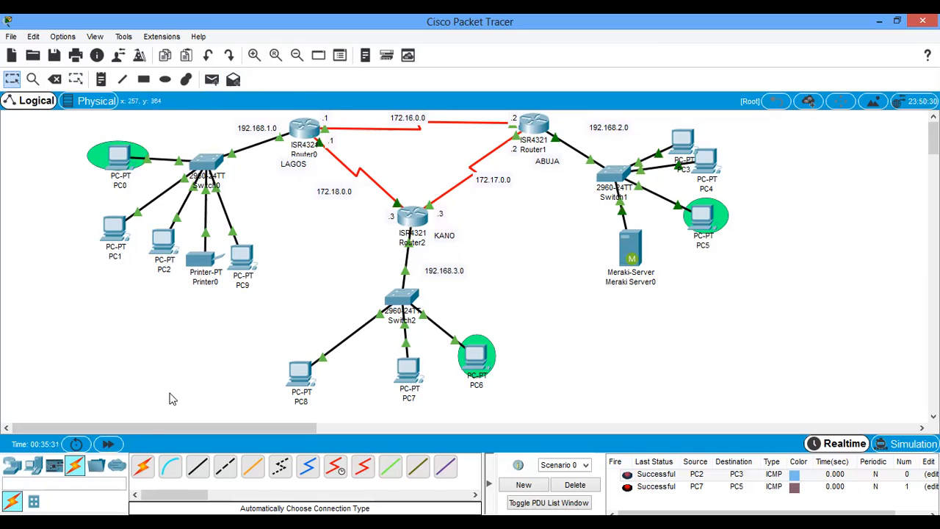
- Add a 2960 switch to the empty area below Router1
click(13, 467)
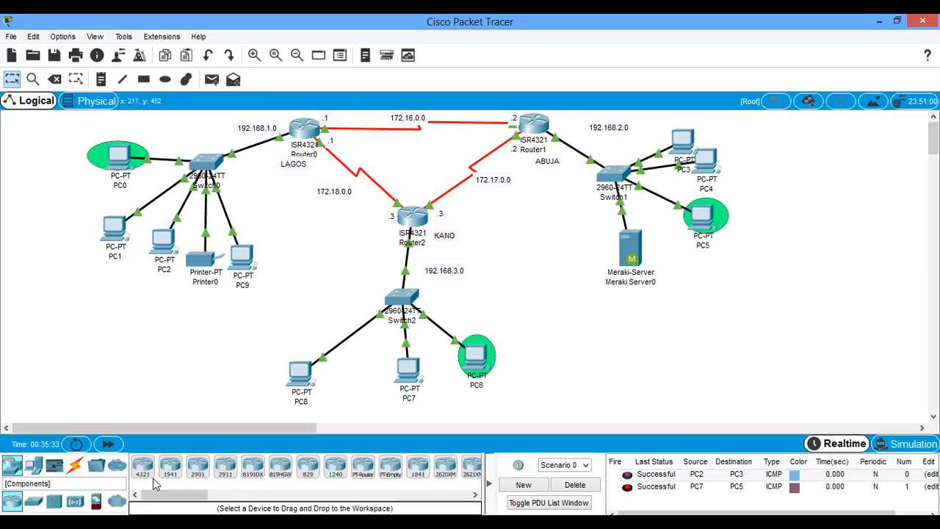
click(33, 501)
click(144, 467)
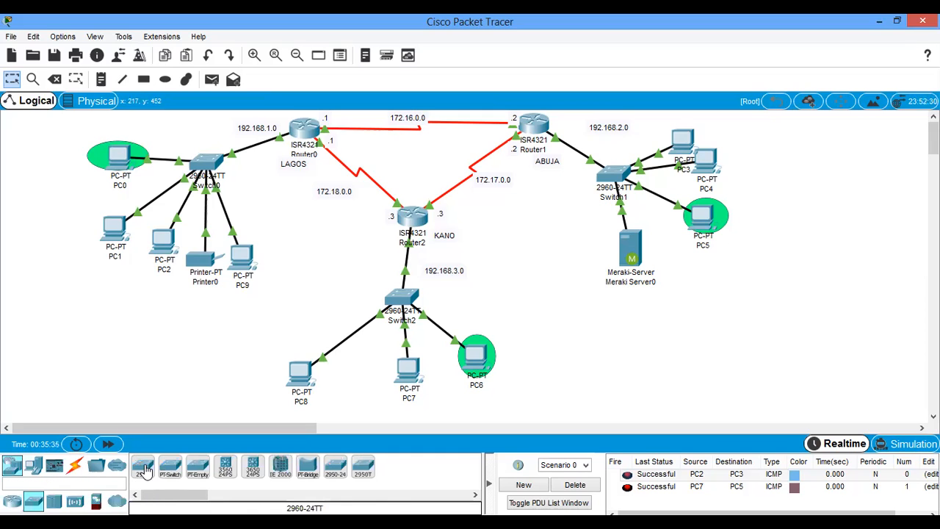
click(548, 234)
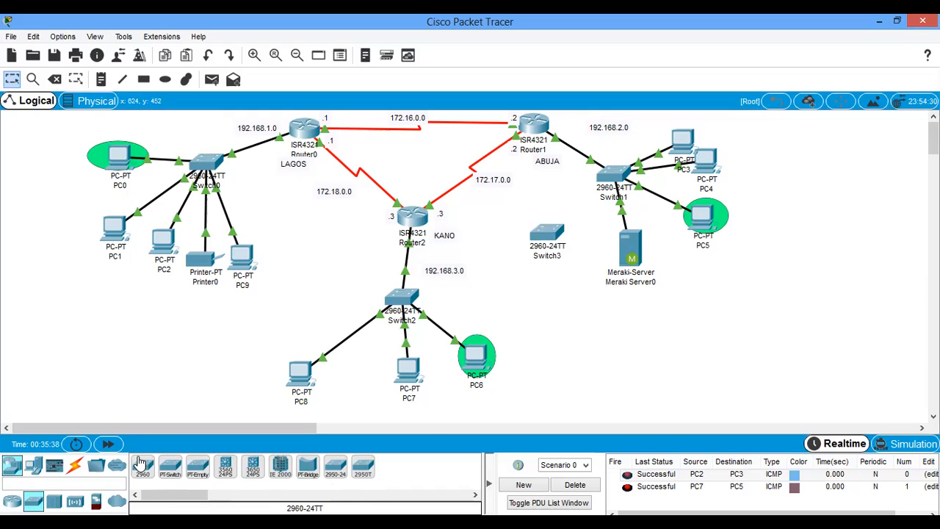
- Place three generic PCs in the workspace below the new Switch3
click(33, 466)
click(147, 467)
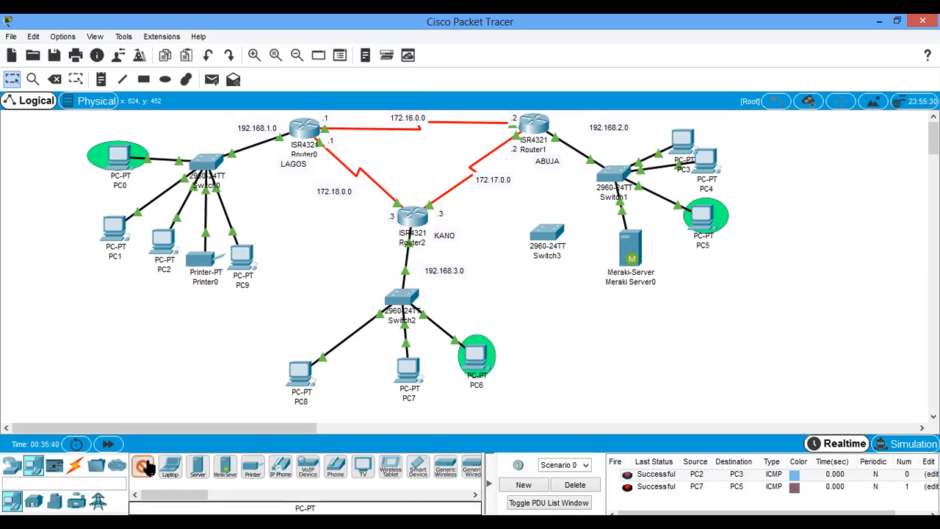
click(505, 272)
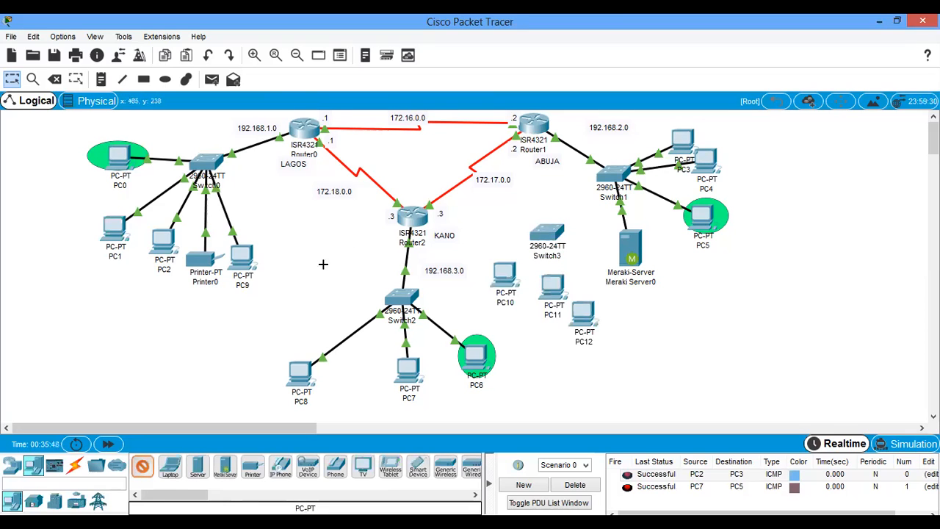
key(Escape)
- Rearrange PC3, PC4, PC5 and the Meraki server closer around the upper side of Switch1 to free space below
drag(690, 145, 665, 122)
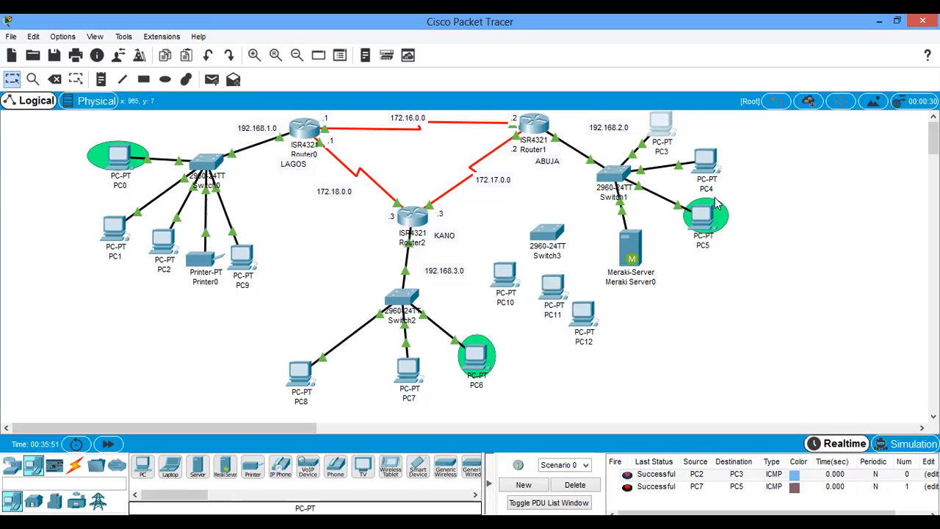
drag(705, 158, 701, 121)
drag(703, 215, 742, 160)
drag(633, 242, 731, 195)
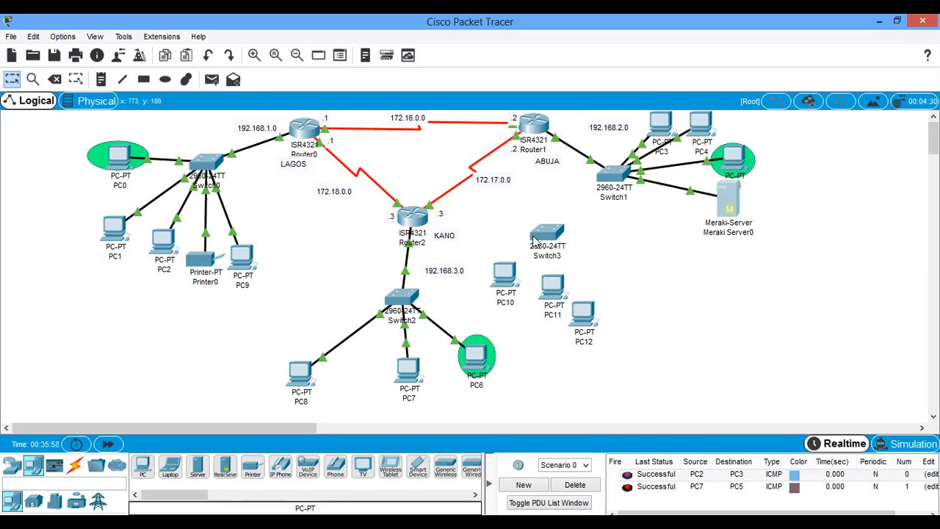
- Reposition Switch3 below Router1 and spread PC10, PC11 and PC12 in a diagonal row beneath it
drag(582, 315, 709, 299)
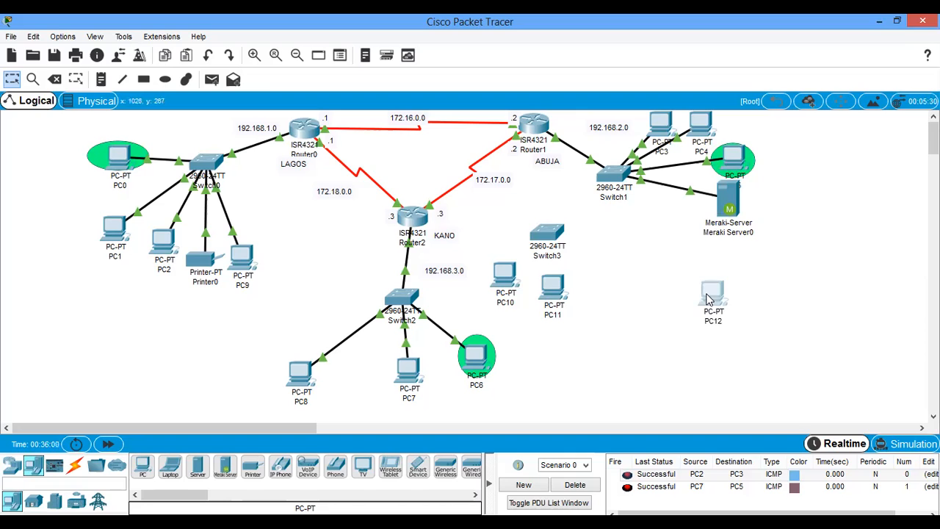
drag(547, 237, 583, 243)
drag(560, 288, 681, 322)
drag(505, 283, 623, 342)
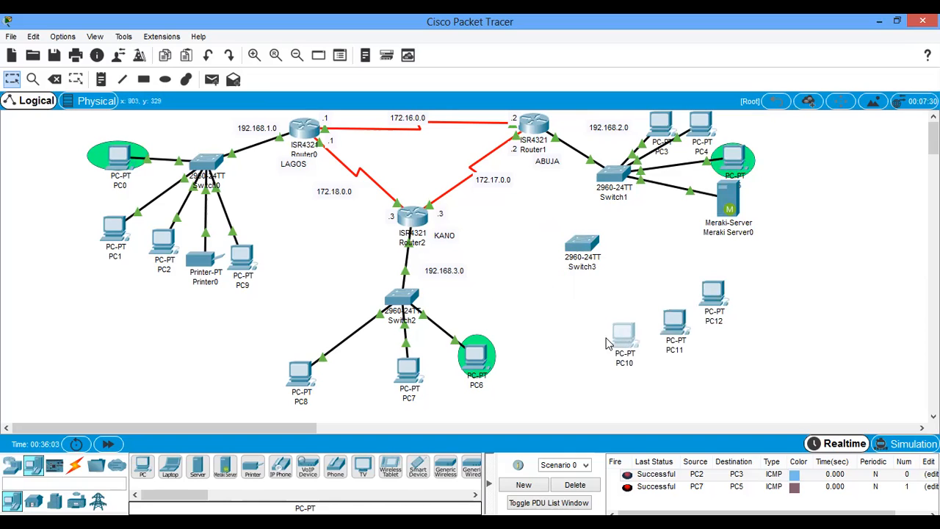
- Connect Router1's GigabitEthernet0/0/1 port to Switch3 with a copper straight-through cable
click(74, 466)
click(193, 476)
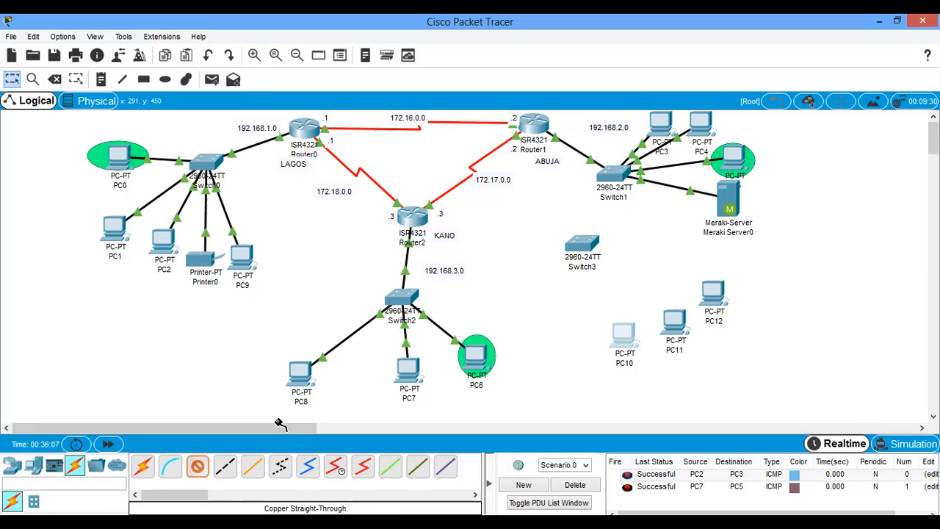
click(533, 128)
click(575, 179)
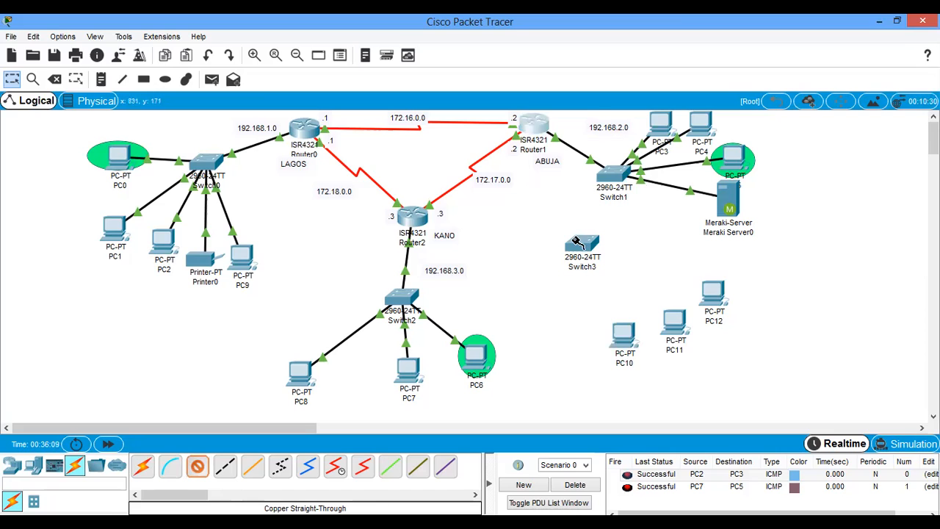
click(579, 245)
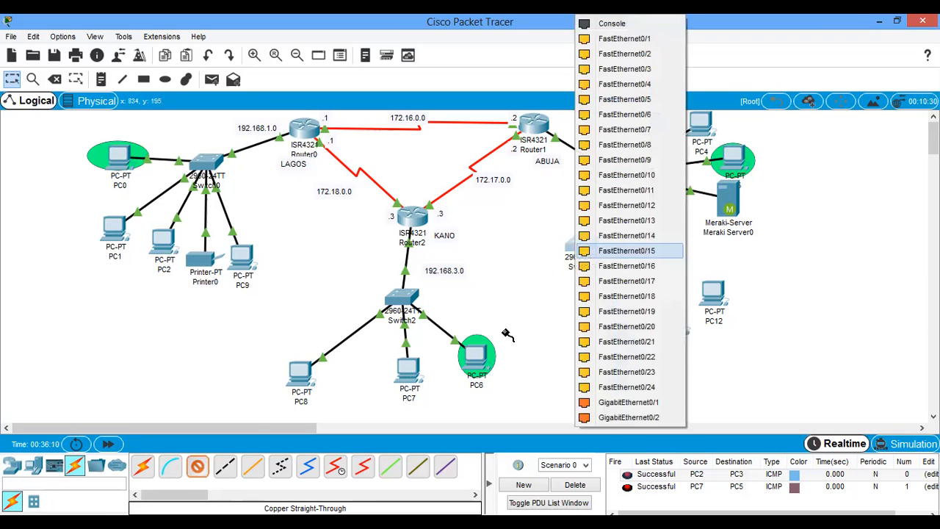
- Connect PC10, PC11 and PC12 to Switch3 using automatically chosen connections
click(143, 470)
click(629, 331)
click(590, 243)
click(588, 243)
click(675, 321)
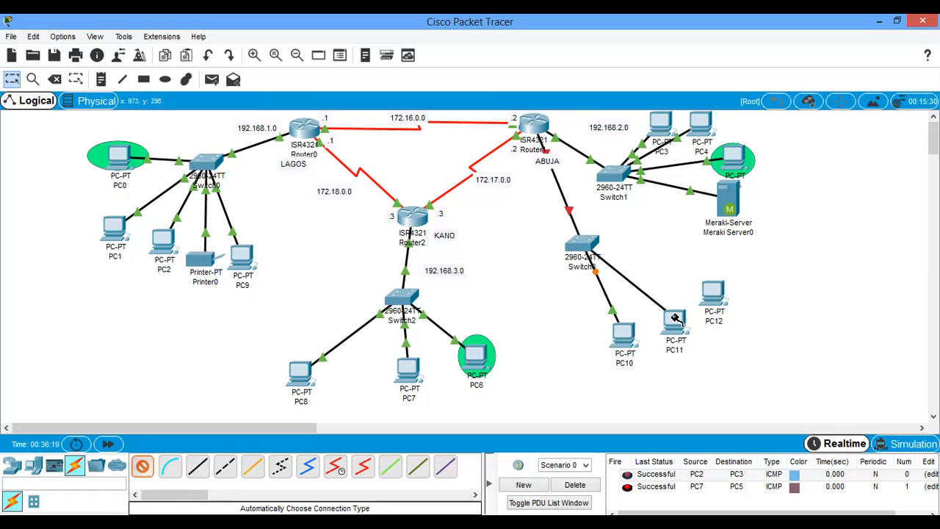
click(713, 292)
click(586, 243)
click(587, 250)
click(141, 465)
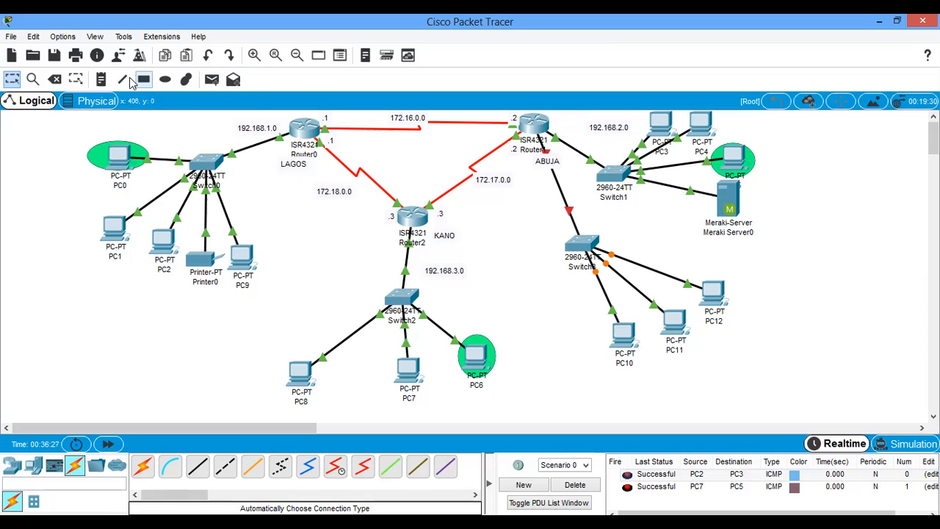
- Label the Switch3 network 192.168.4.0 and move the ABUJA label away from the link between Router1 and Switch3
click(101, 78)
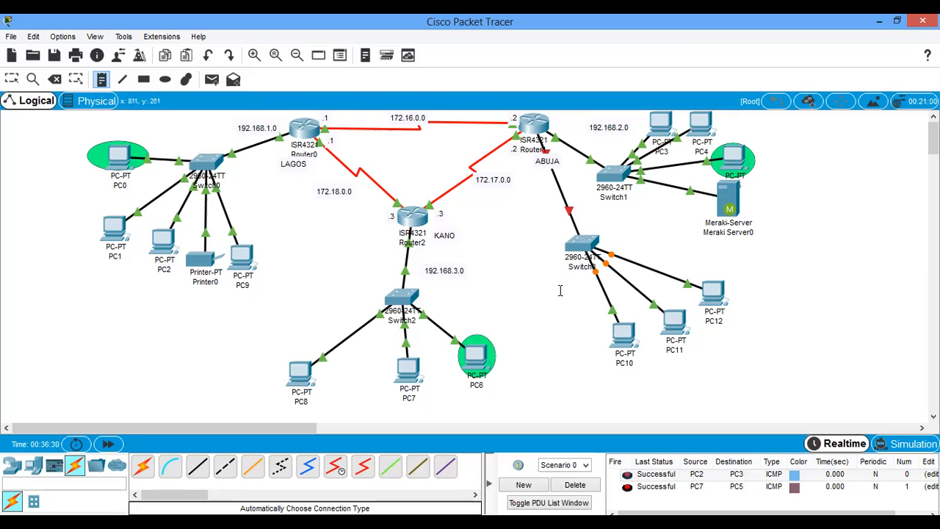
click(560, 291)
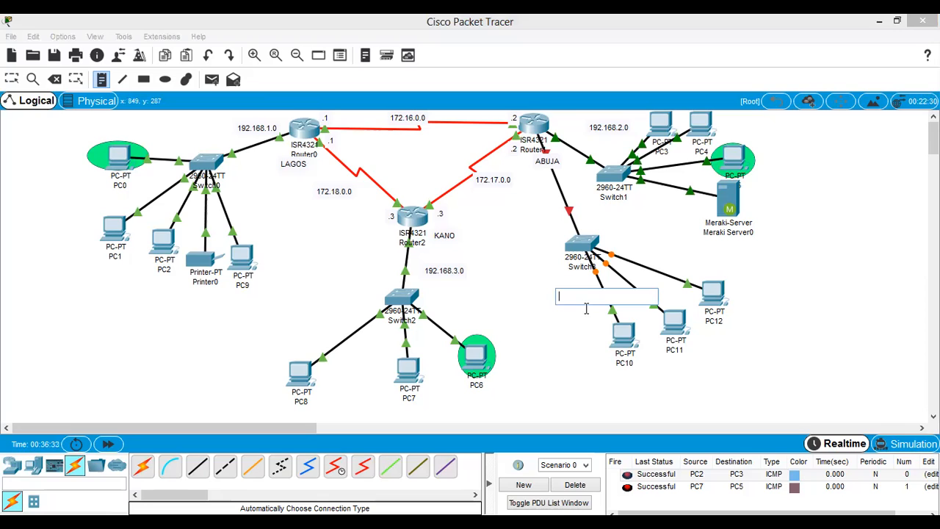
text(192)
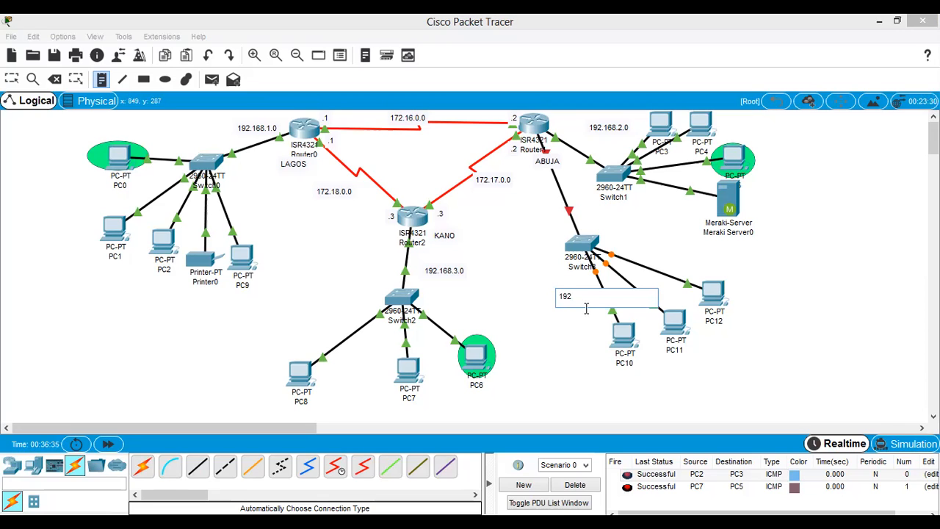
text(.168.4.0)
key(Escape)
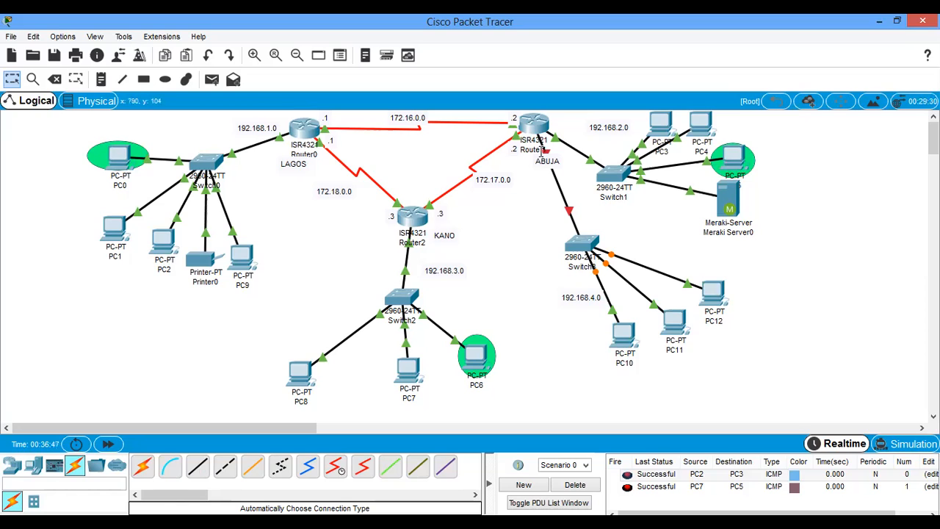
drag(547, 166, 566, 156)
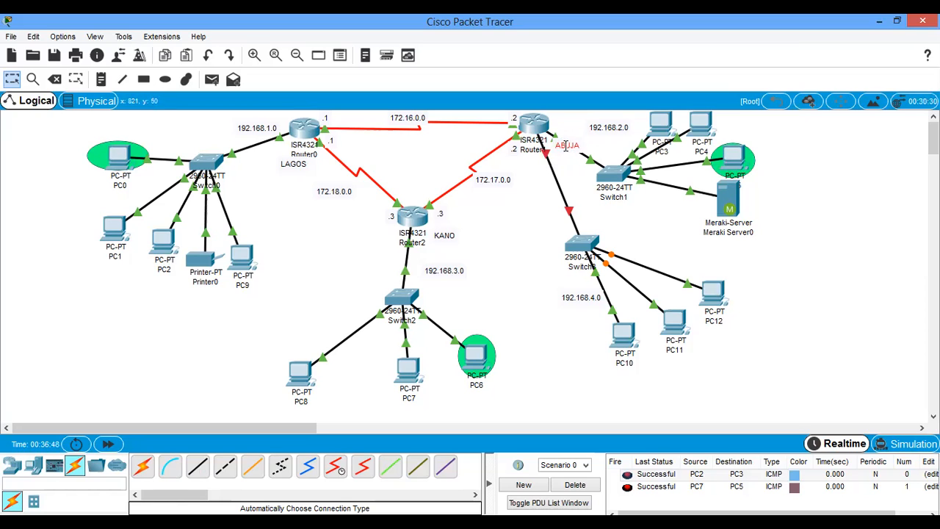
click(522, 252)
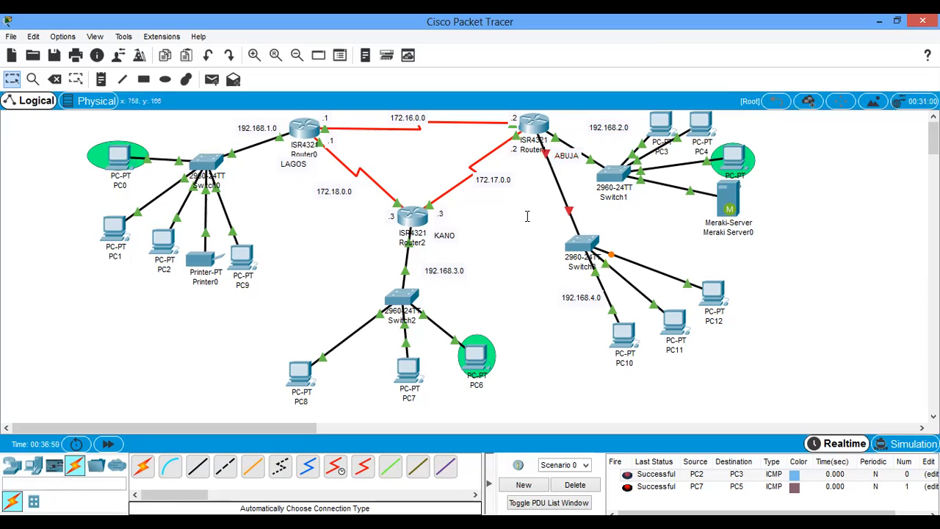
- Enable Router1's GigabitEthernet0/0/1 interface and assign it IP address 192.168.4.1 with subnet mask 255.255.255.0
click(535, 123)
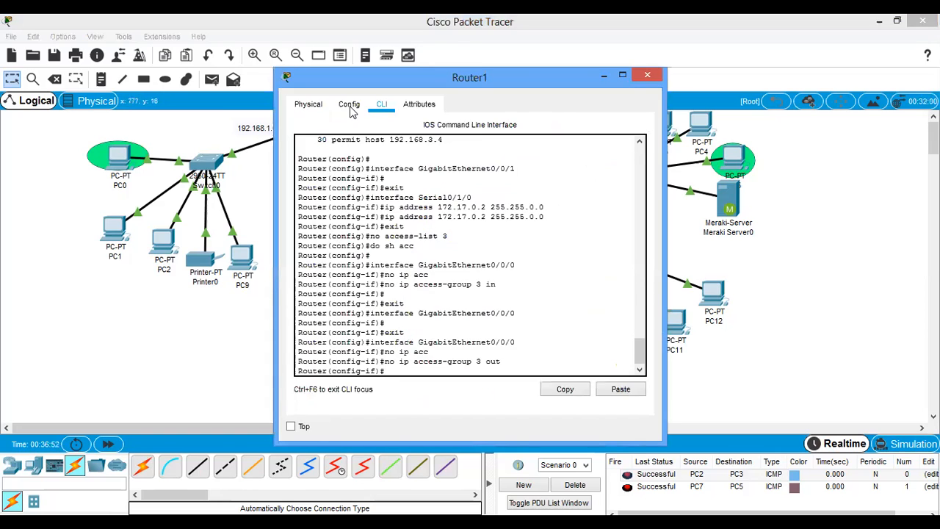
click(349, 107)
click(371, 262)
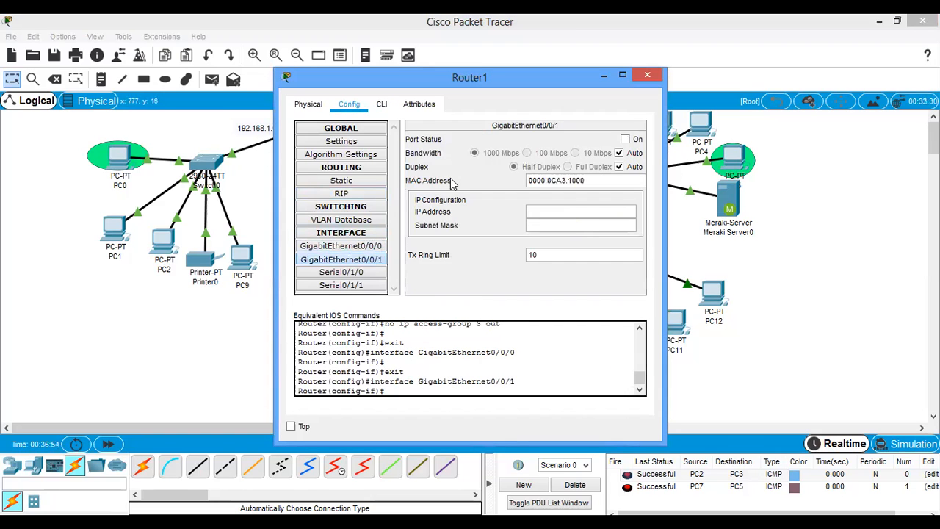
click(625, 140)
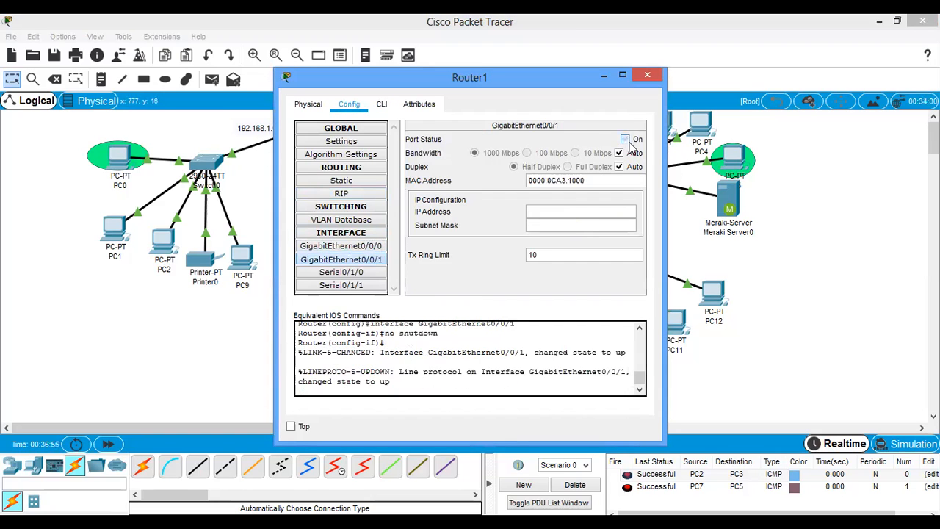
click(552, 212)
text(192.16)
key(Tab)
key(Tab)
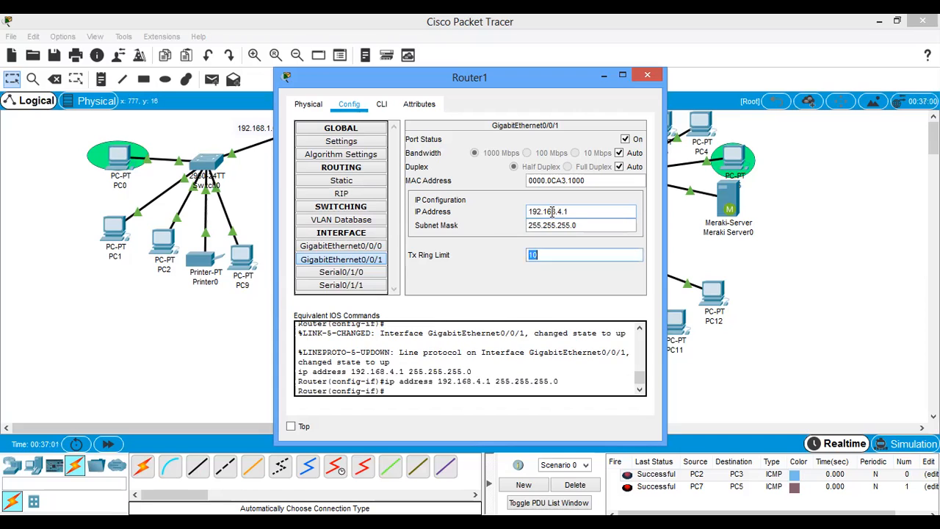
- Exit interface configuration in Router1's command line and create a DHCP pool named abj2
click(380, 105)
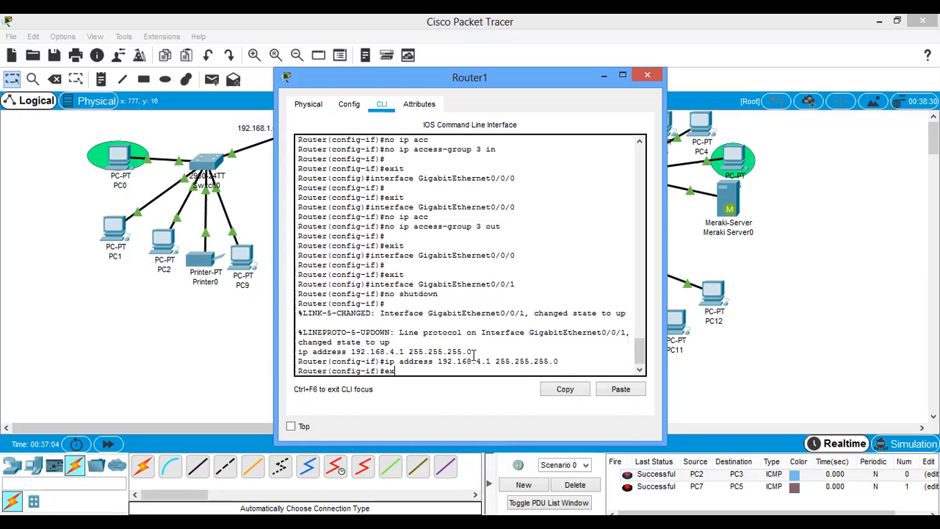
text(ex)
key(Return)
key(Return)
text(ip d)
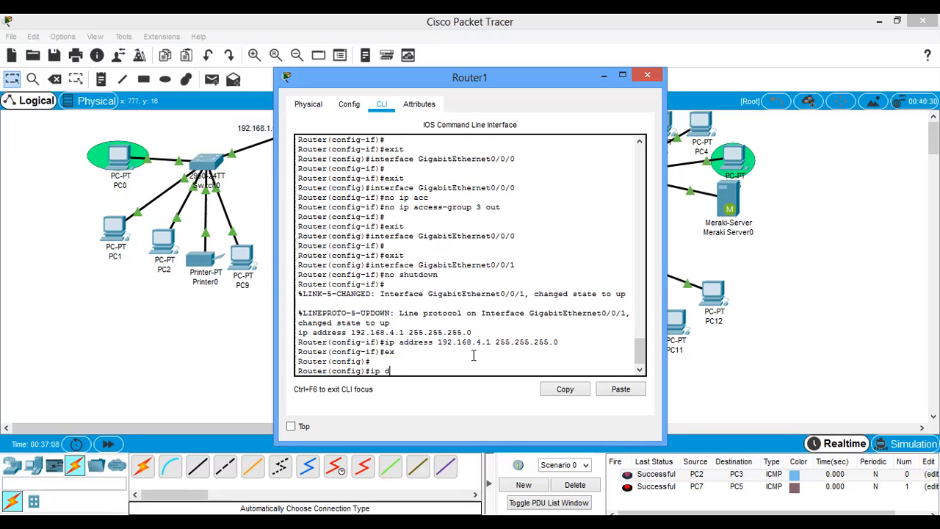
text(hcp pool abj2)
key(Return)
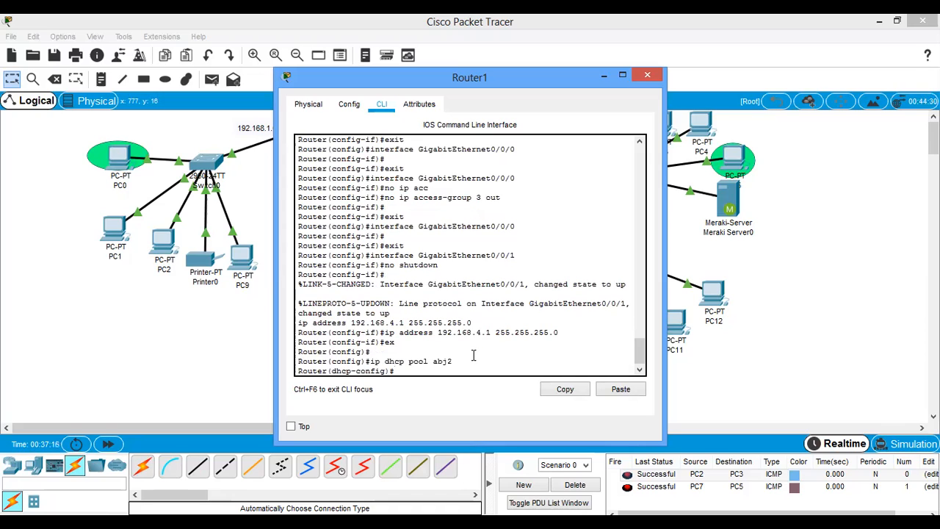
- Assign network 192.168.4.0 with mask 255.255.255.0 to the abj2 DHCP pool
text(net 192.168.4.0 255.255.255.0)
key(Return)
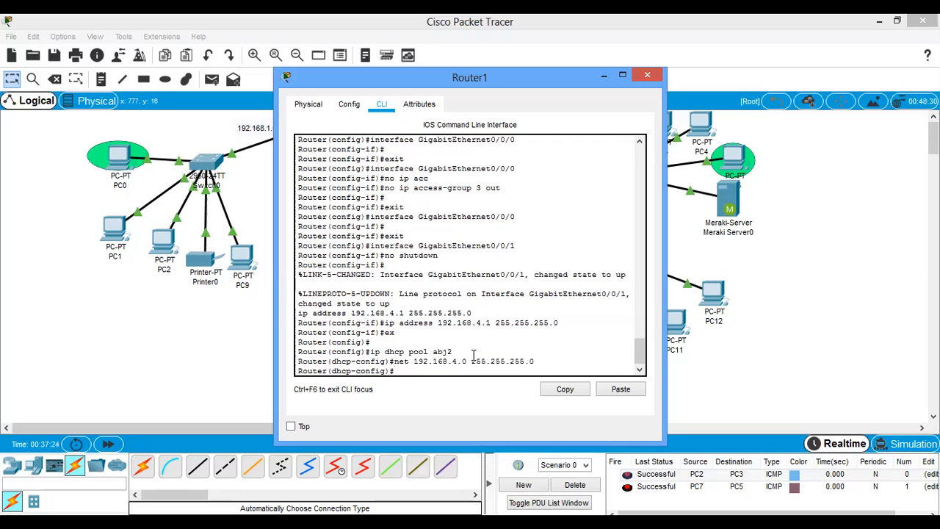
- Set the abj2 pool's default router to 192.168.4.1 and save Router1's configuration with do wr
text(def)
key(Tab)
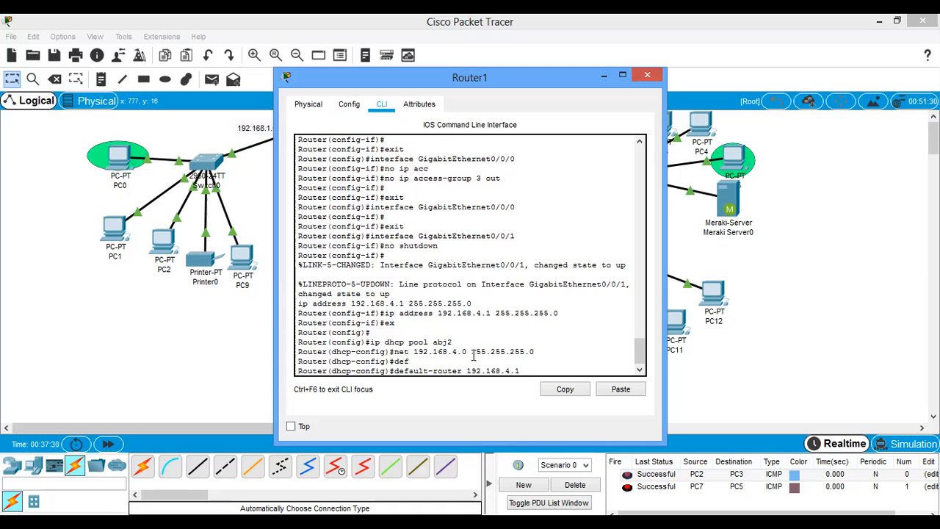
key(Return)
text(do w)
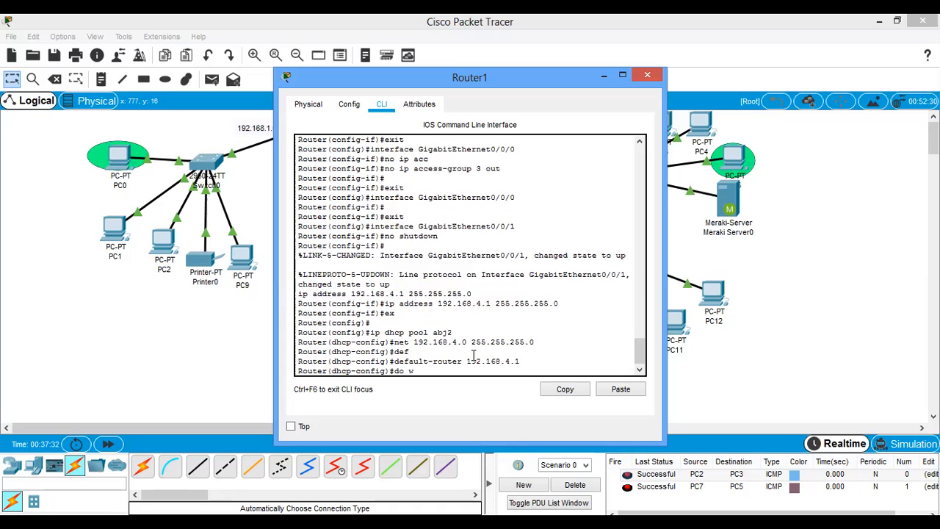
text(r)
key(Return)
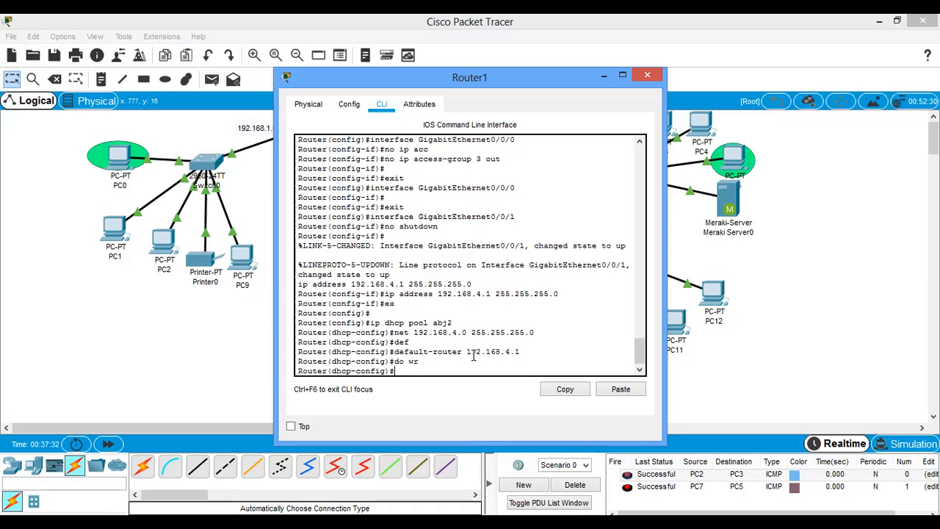
- Set PC12's IP configuration to DHCP
click(781, 281)
click(716, 288)
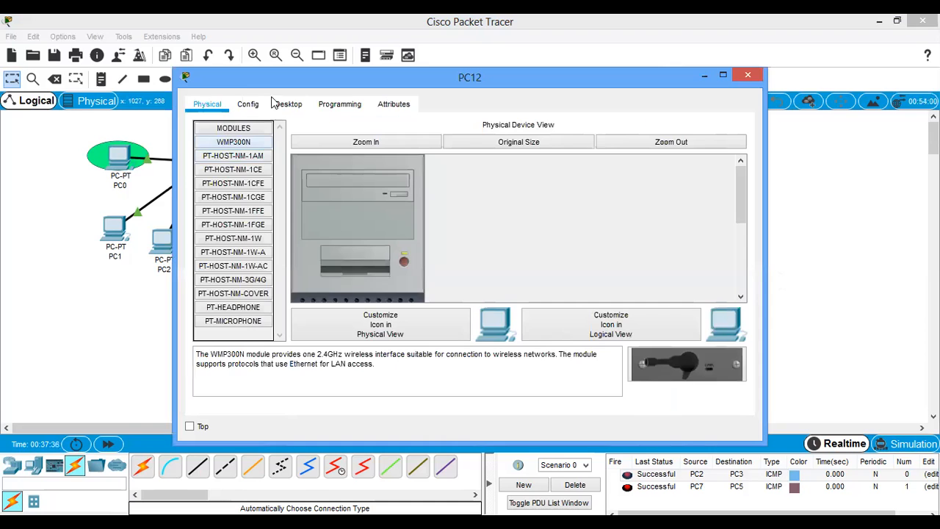
click(285, 104)
click(247, 158)
click(216, 123)
click(748, 73)
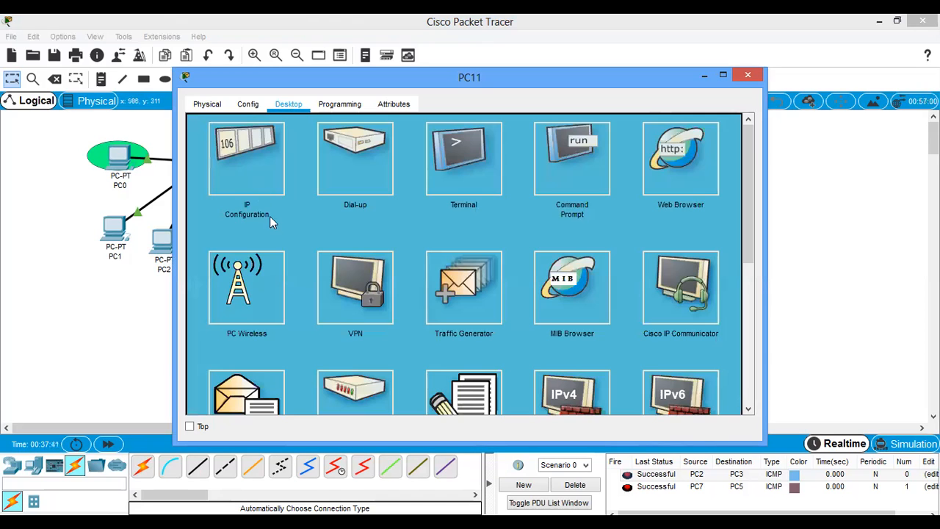
- Set the IP configuration of PC11 and PC10 to DHCP
click(269, 218)
click(216, 122)
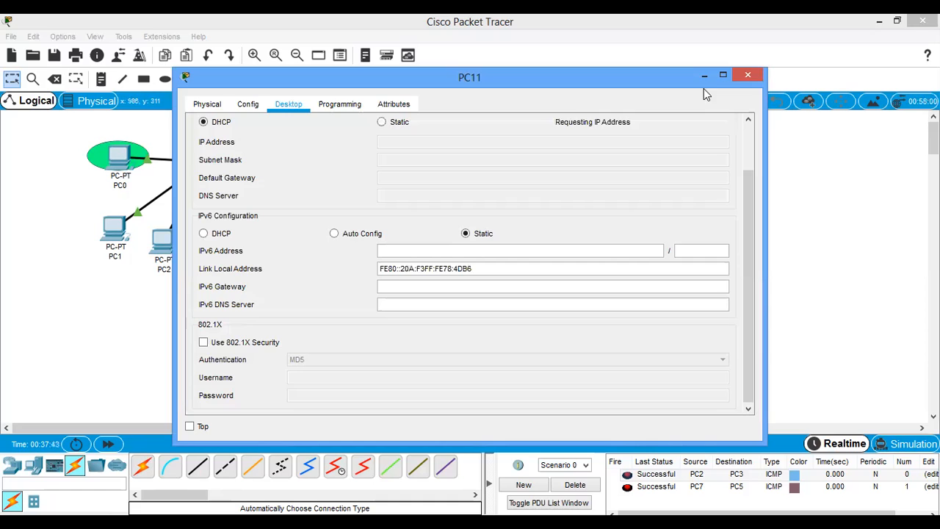
click(748, 75)
click(621, 323)
click(288, 106)
click(229, 122)
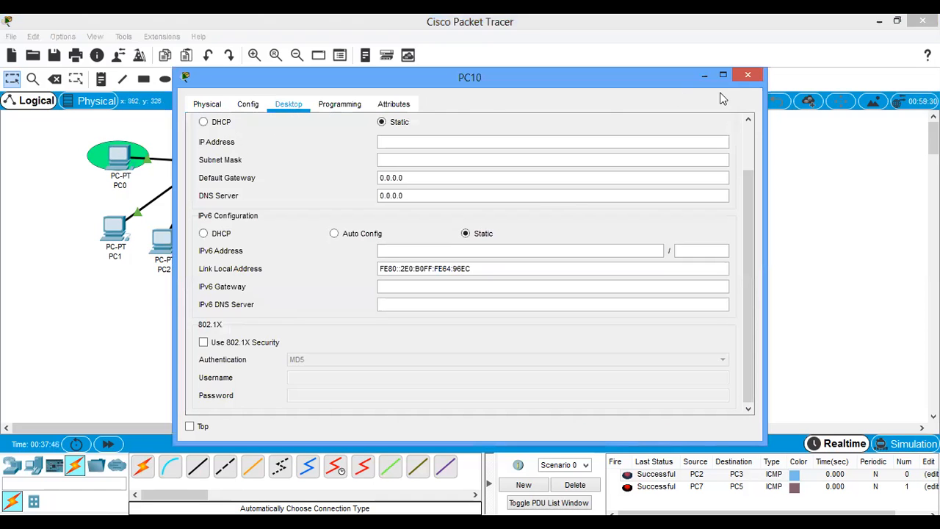
click(748, 75)
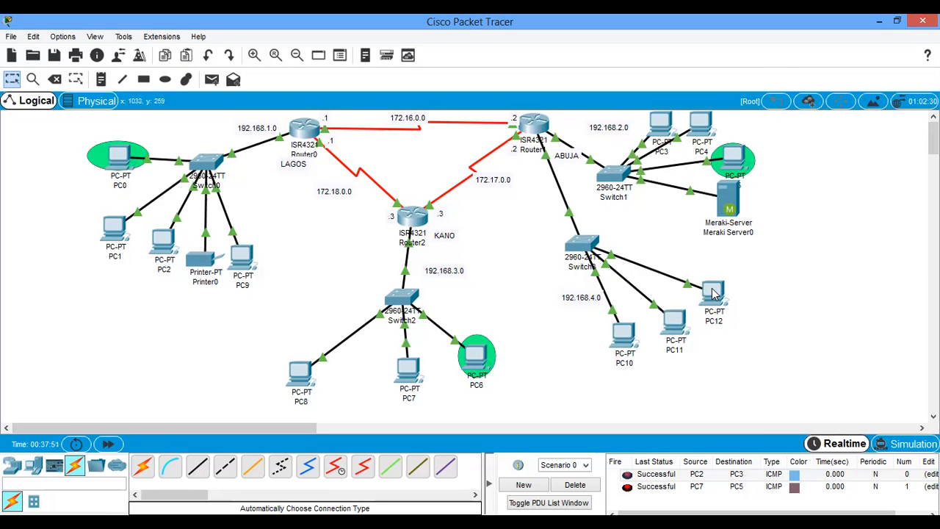
- Delete the current scenario to clear its PDU test entries
mouse_move(712, 294)
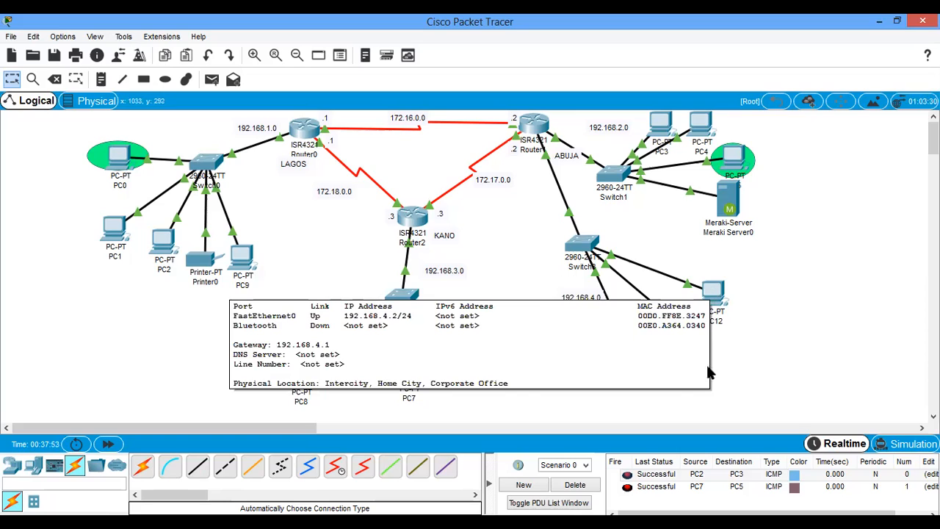
click(575, 486)
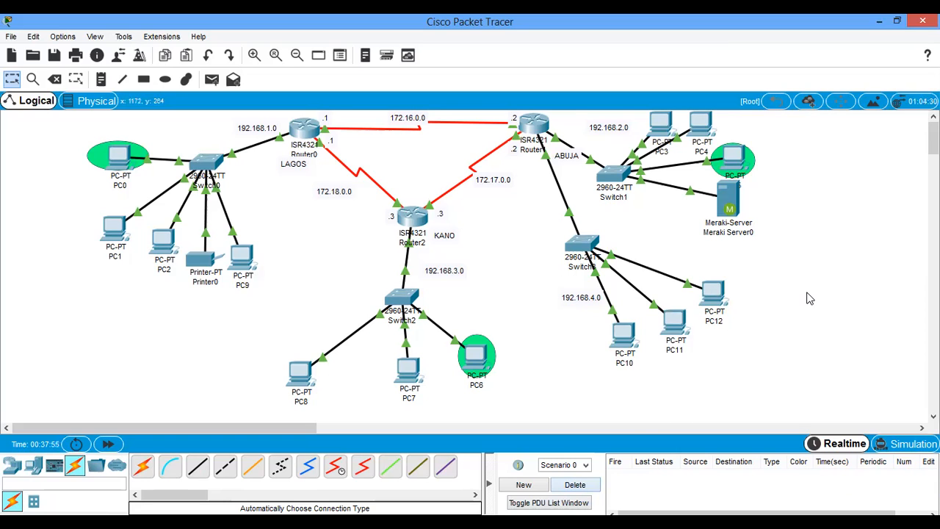
- Exit the DHCP pool configuration in Router1's command line and enter RIP configuration with router rip
double_click(531, 126)
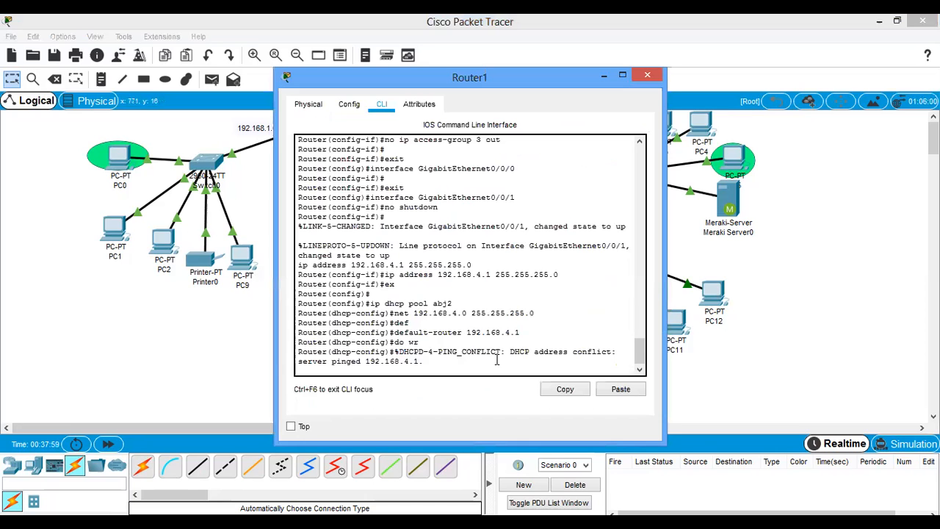
key(Return)
key(Return)
key(Return)
key(Return)
key(Return)
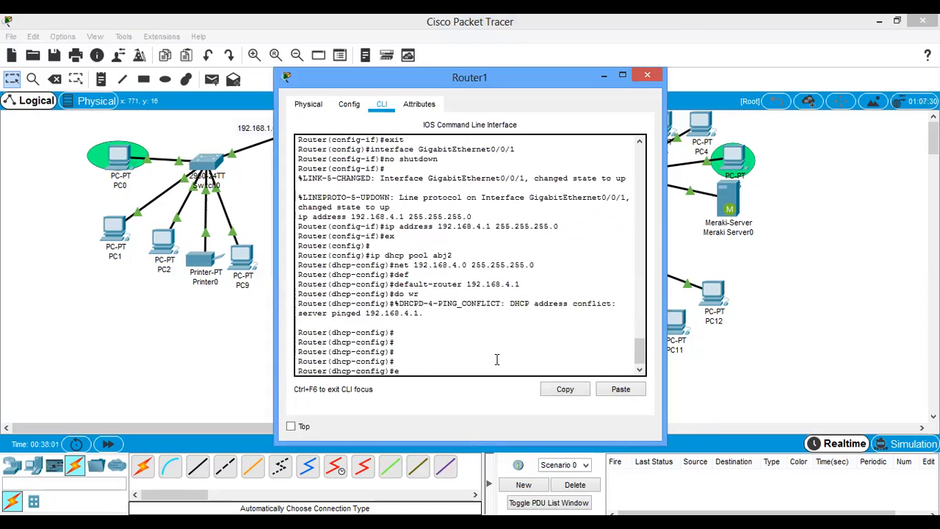
text(ex)
key(Return)
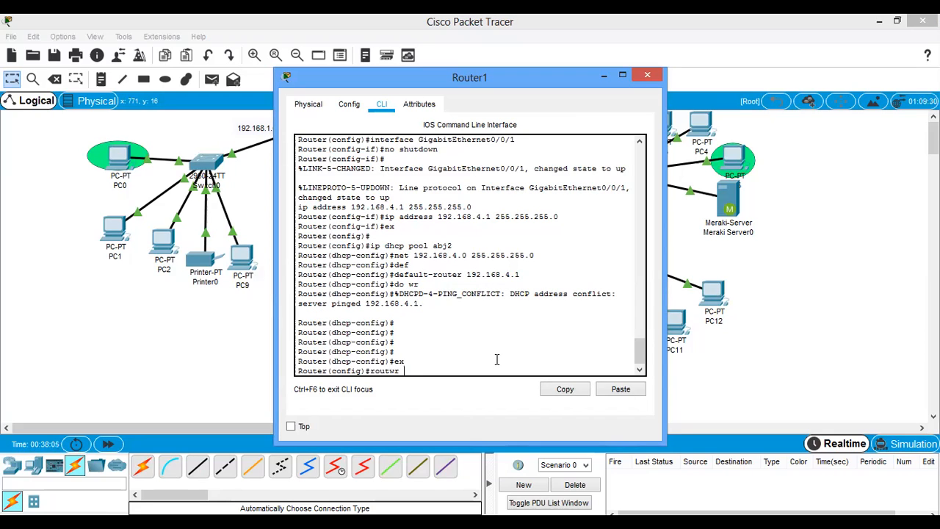
text(router rip)
key(Return)
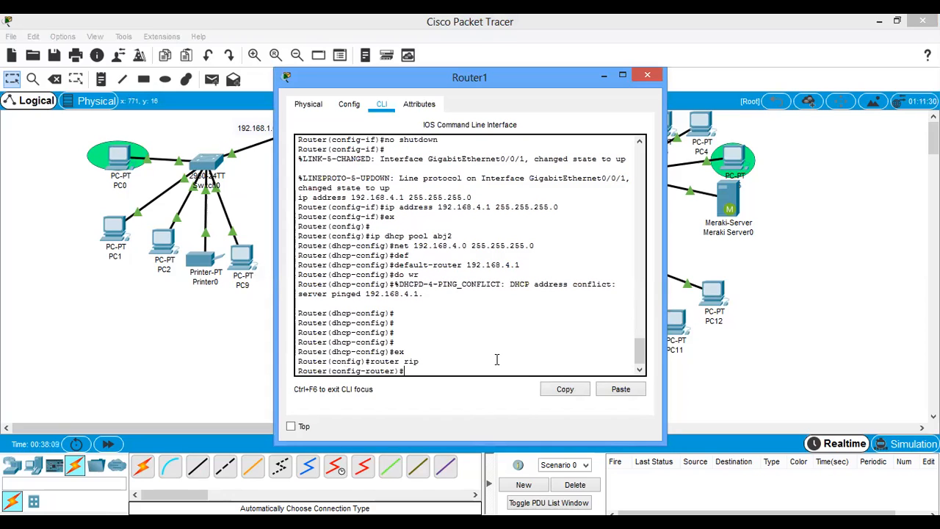
- Set RIP to version 2 on Router1 and advertise network 192.168.4.0
text(ver 2)
key(Return)
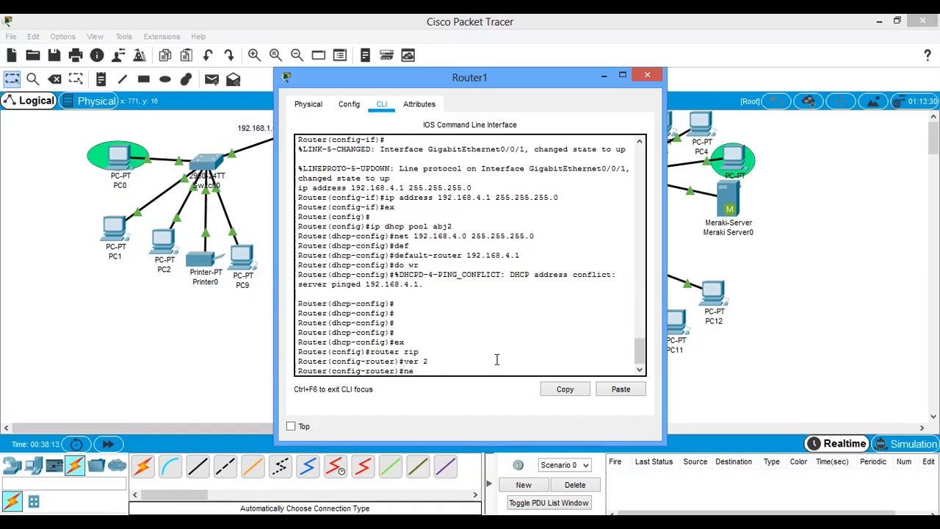
text(net 192.168.4.0)
key(Return)
- Show Router1's running configuration and examine the networks listed under router rip
text(do sh run)
key(Return)
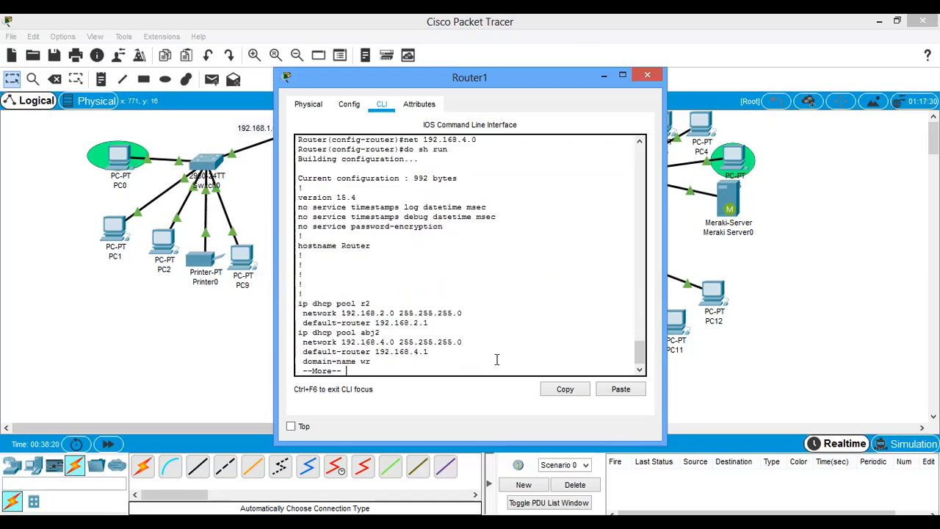
key(space)
key(space)
key(space)
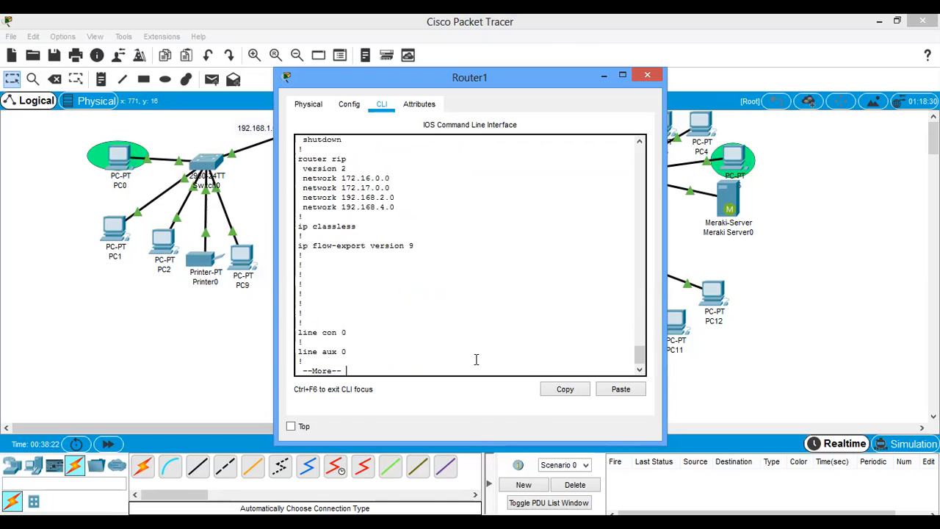
drag(395, 206, 300, 207)
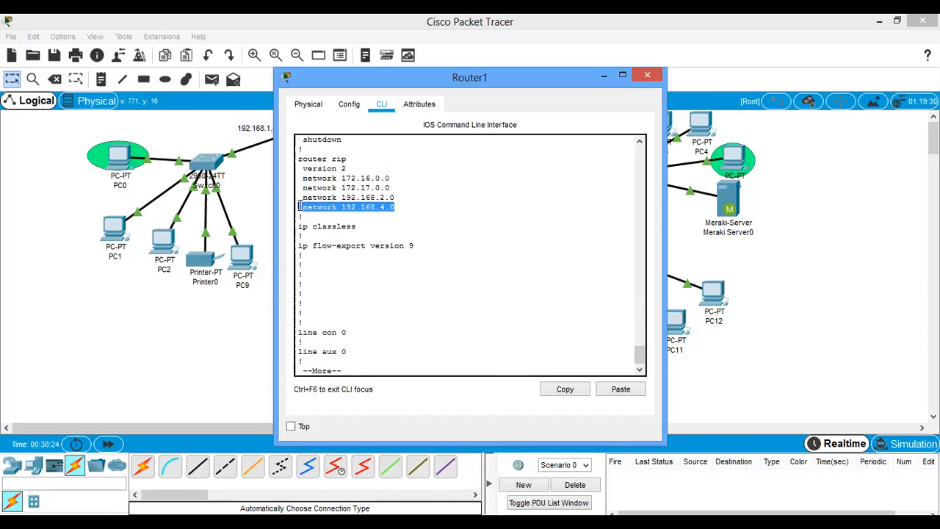
drag(346, 159, 299, 209)
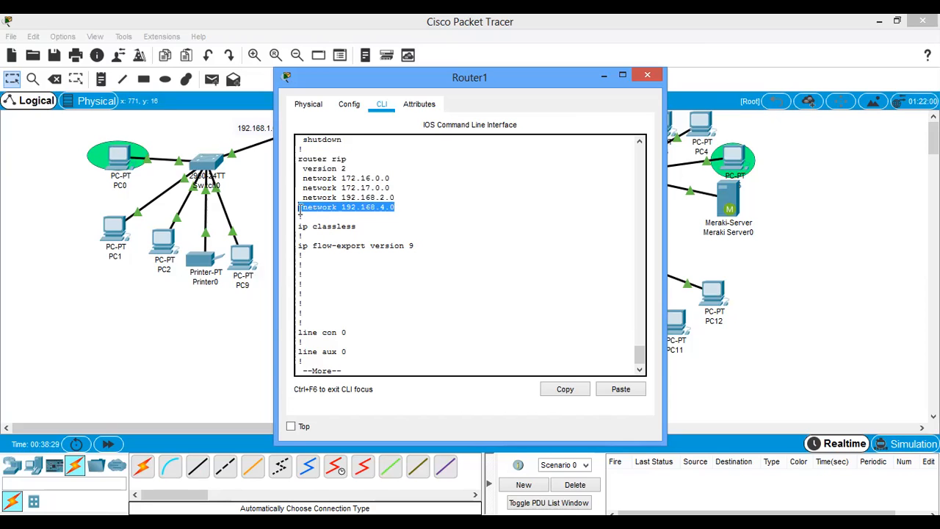
click(647, 79)
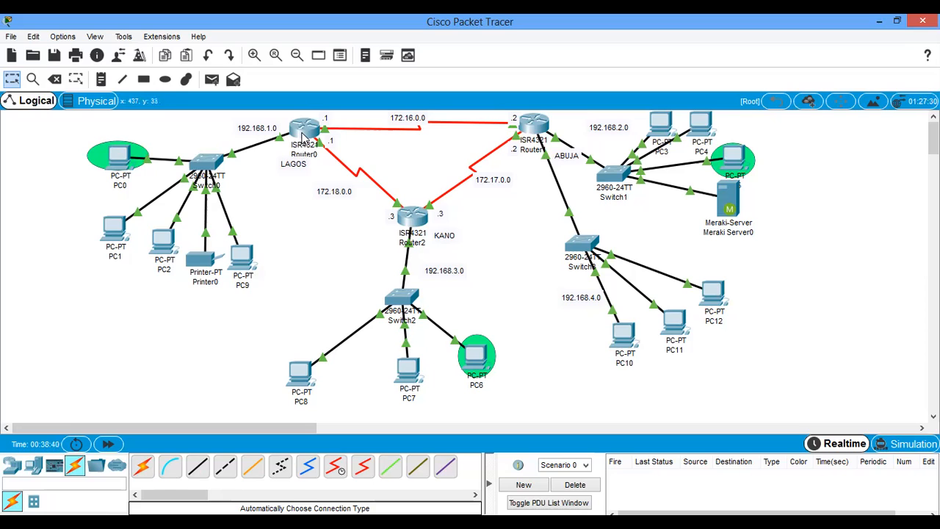
- Move PC9, PC1, PC2 and Printer0 close around PC0 to free space below Switch0
mouse_move(302, 137)
mouse_move(242, 260)
mouse_down()
mouse_move(111, 192)
mouse_move(77, 126)
mouse_up()
drag(110, 229, 75, 189)
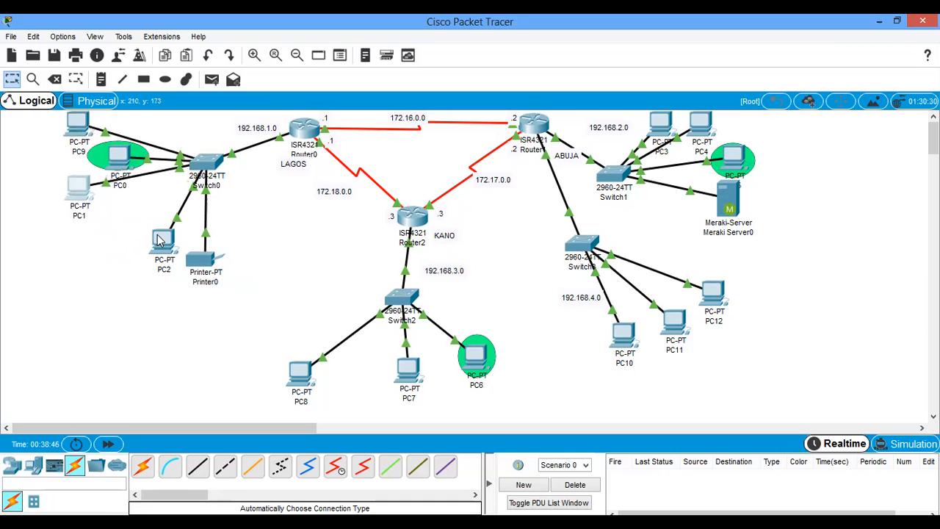
drag(155, 241, 41, 155)
drag(206, 261, 59, 221)
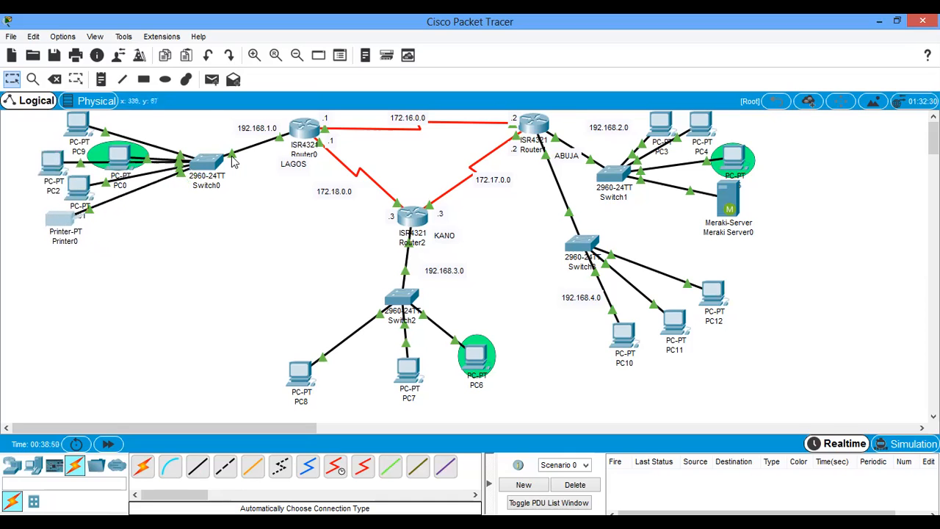
- Place a 2960 switch in the free space below Switch0
click(33, 466)
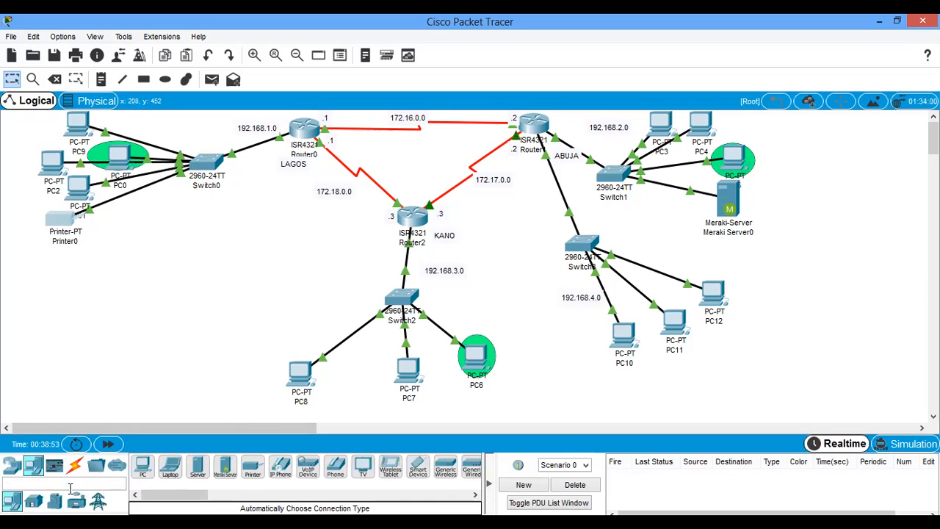
click(11, 465)
click(33, 501)
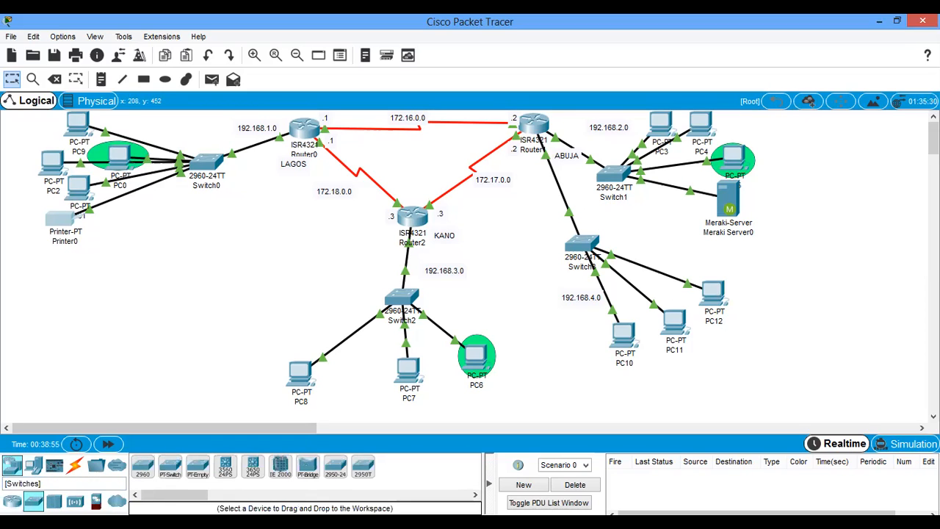
click(145, 472)
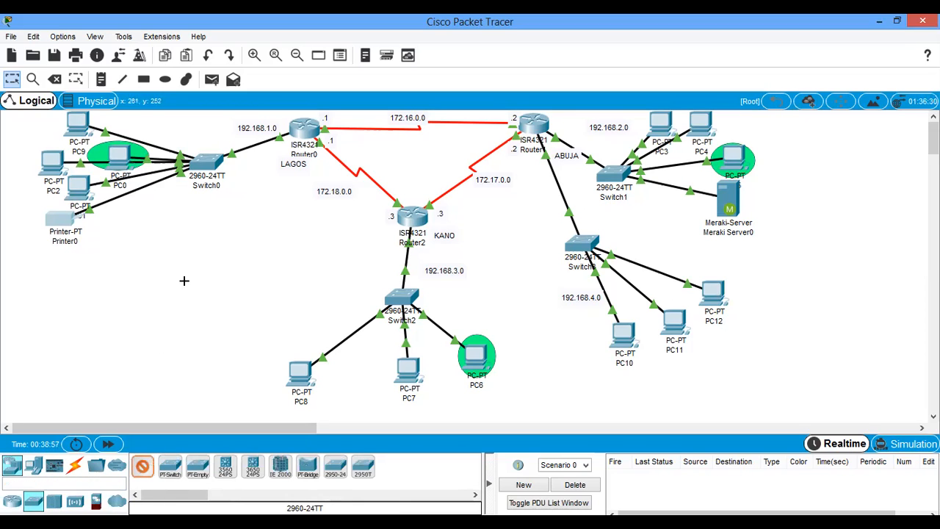
click(243, 224)
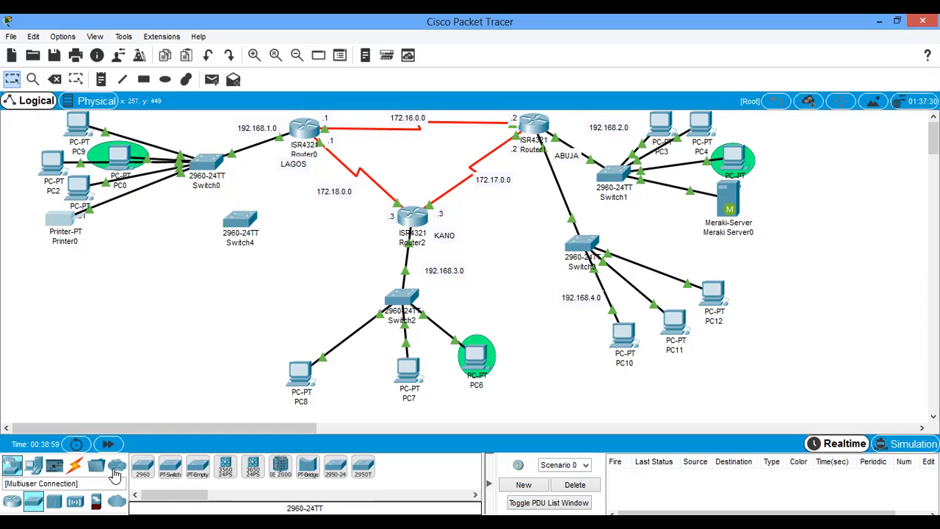
- Add four PCs to the workspace below the new Switch4
click(33, 467)
click(142, 467)
click(140, 261)
click(143, 295)
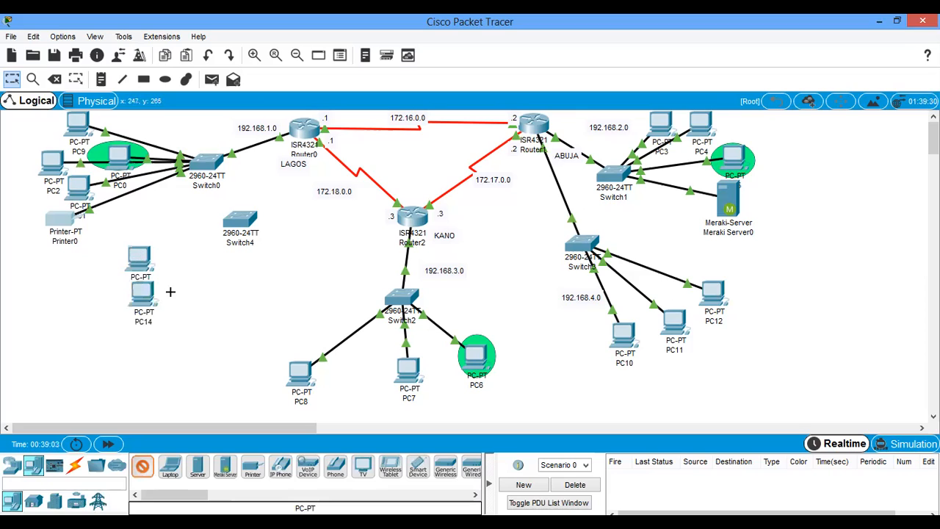
click(171, 296)
click(221, 332)
click(143, 467)
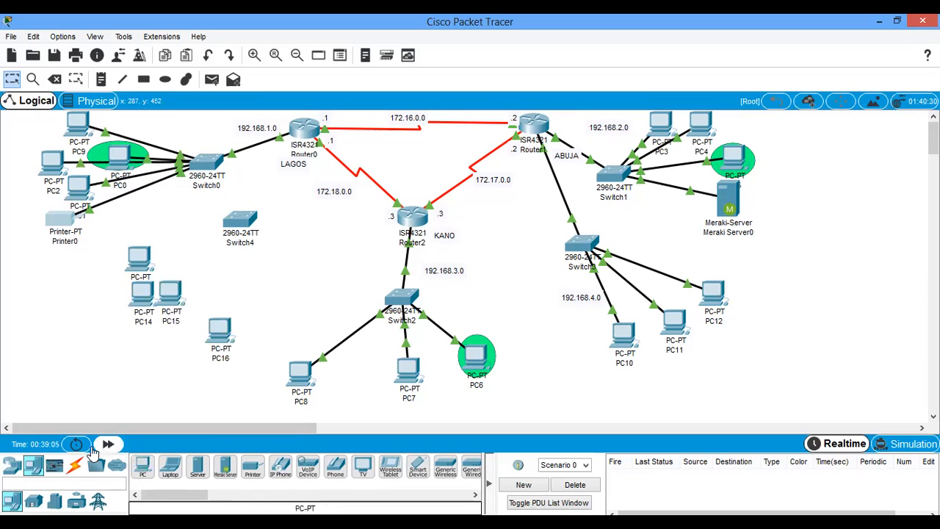
- Connect Switch4's GigabitEthernet0/1 port to Router0's GigabitEthernet0/0/1 port with a copper straight-through cable
click(77, 469)
click(197, 467)
click(250, 221)
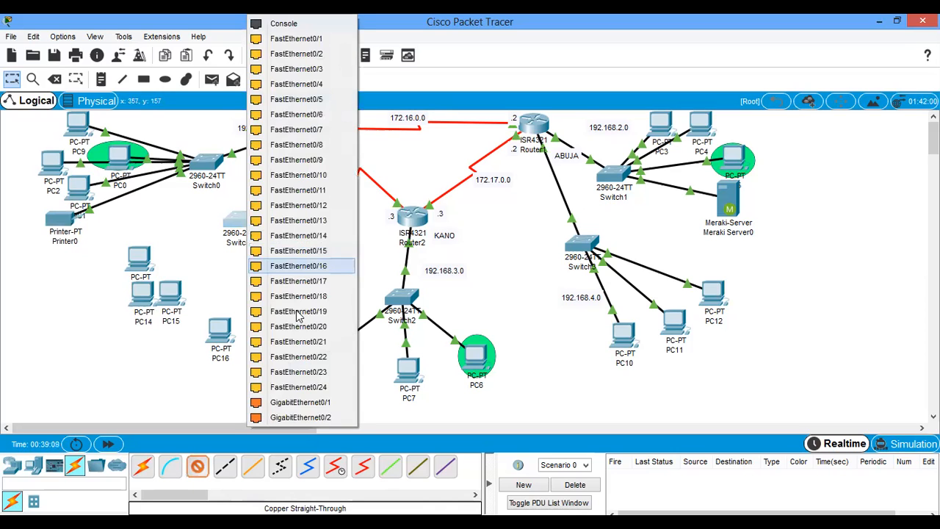
click(307, 399)
click(312, 129)
click(345, 181)
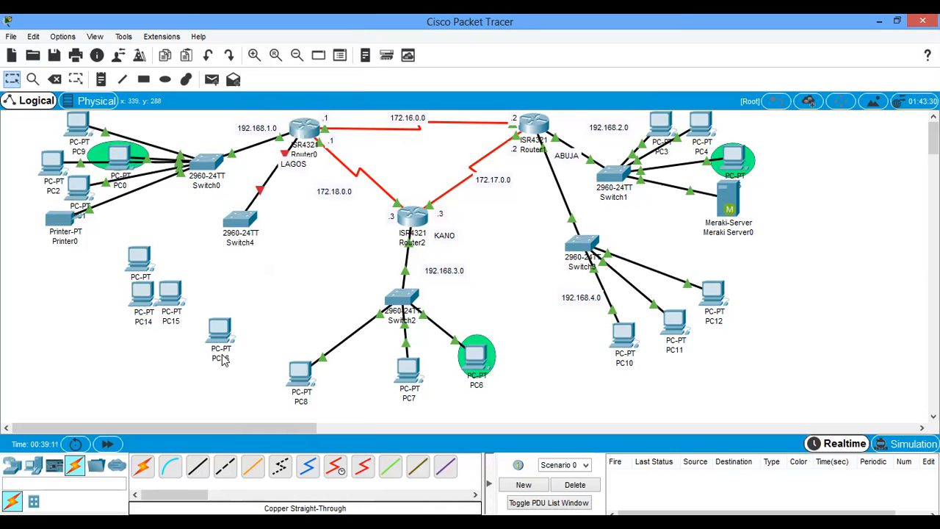
- Connect the four new PCs to Switch4 using automatically chosen cables
click(143, 466)
click(220, 332)
click(241, 219)
click(240, 218)
click(170, 289)
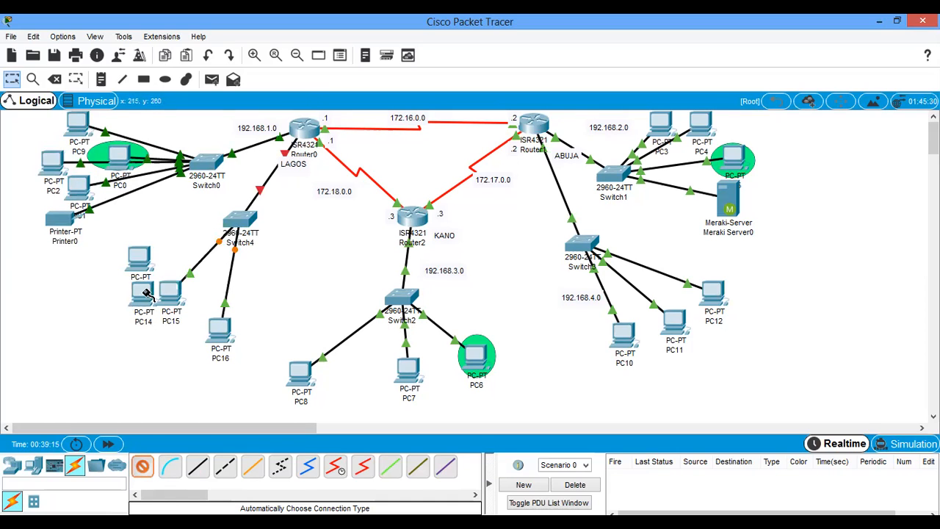
click(244, 222)
click(139, 258)
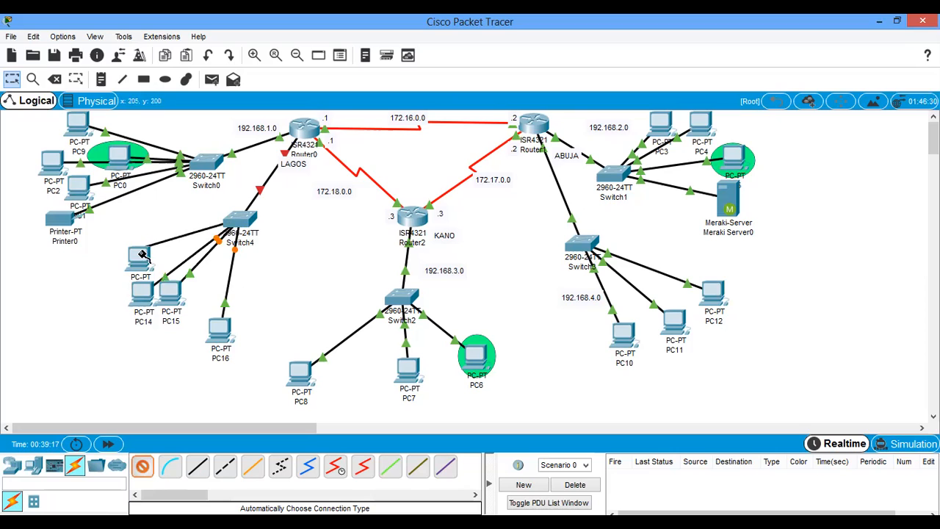
click(141, 468)
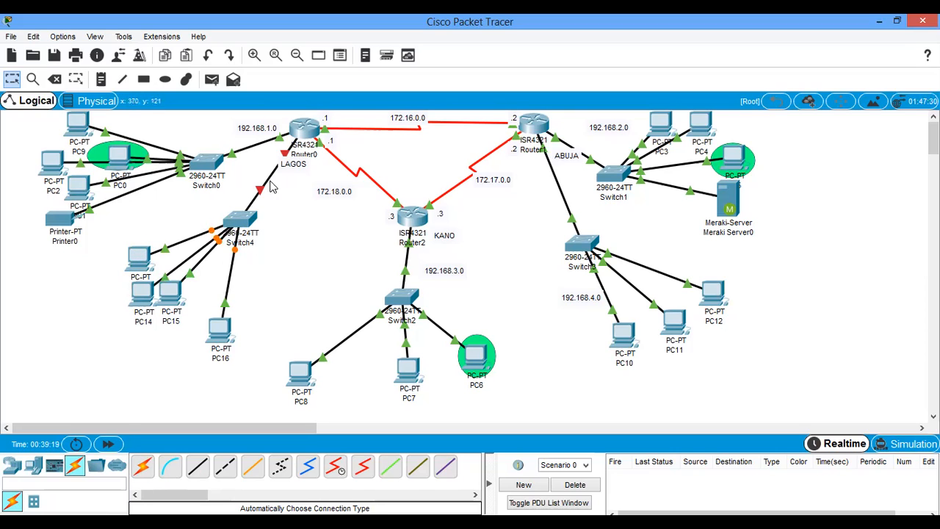
- Enable Router0's GigabitEthernet0/0/1 interface and assign it IP address 192.168.5.1 with subnet mask 255.255.255.0
click(305, 136)
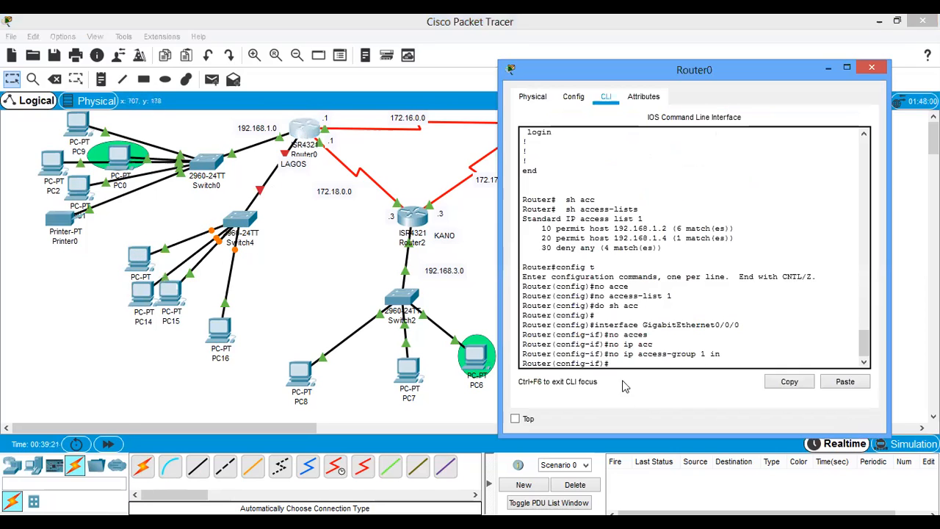
click(573, 97)
click(565, 251)
click(850, 131)
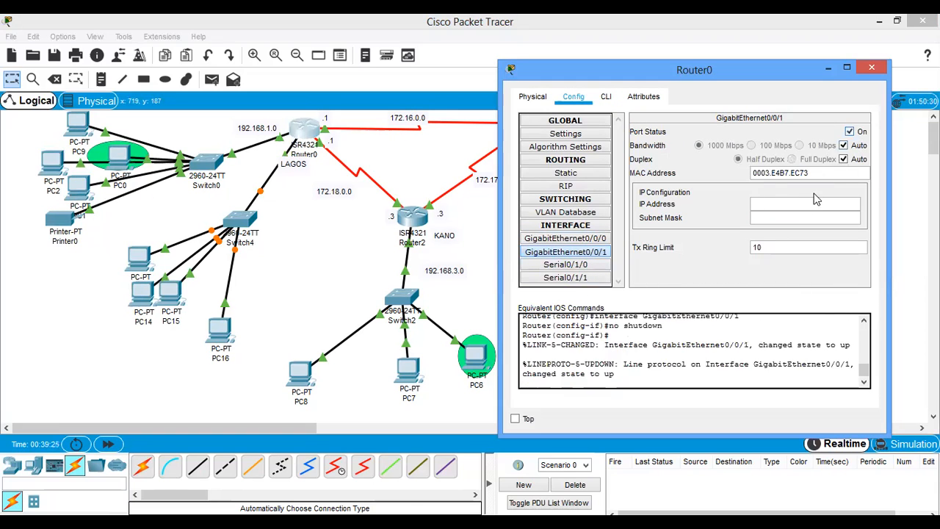
click(790, 205)
text(192.168.5.1)
key(Tab)
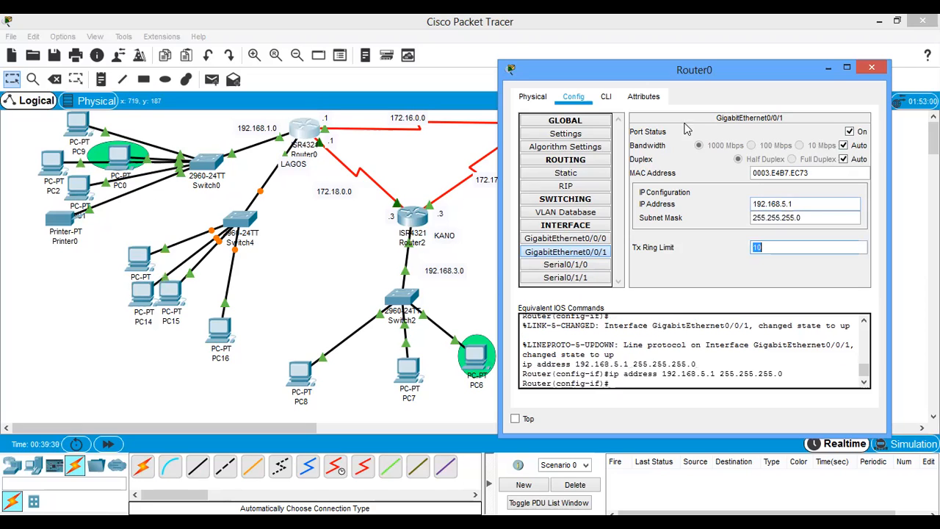
- Exit interface configuration in Router0's command line and create a DHCP pool named lag2
click(606, 96)
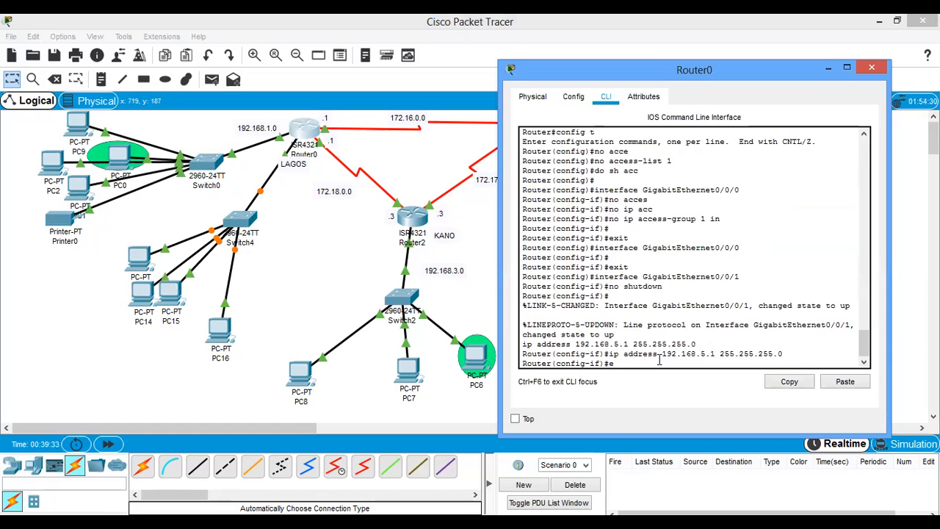
text(x)
key(Return)
key(Return)
key(Return)
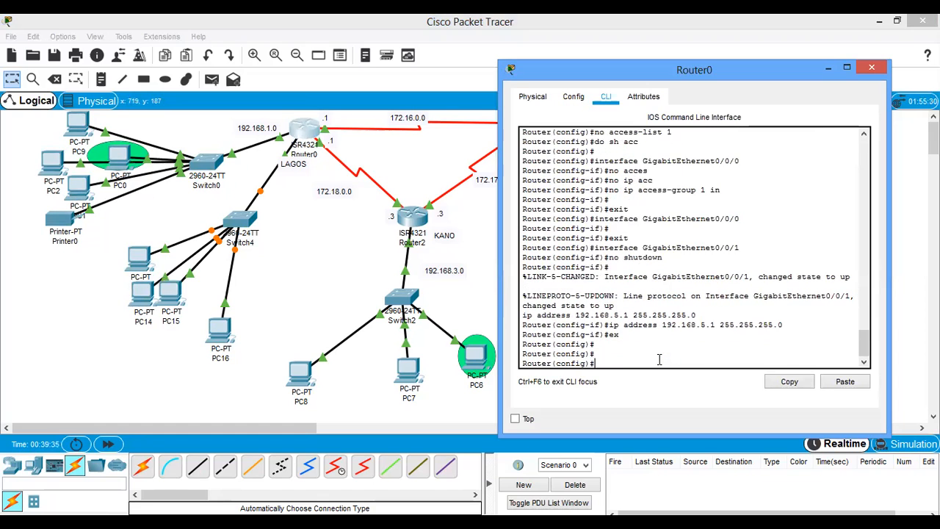
text(ip dhcp pool lag2)
key(Return)
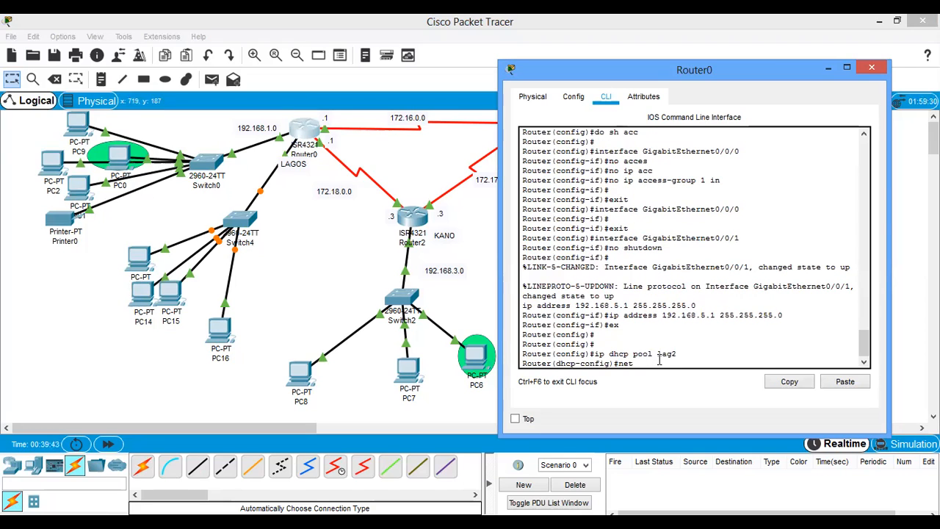
- Set the lag2 DHCP pool's network to 192.168.5.0 with mask 255.255.255.0 and its default router to 192.168.5.1
text(net 192.168.5.0 255.255.255.0)
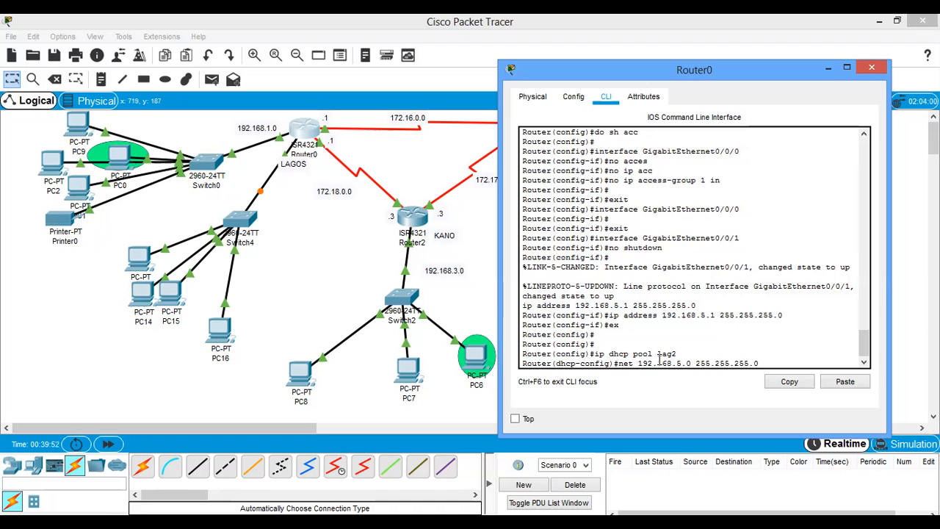
key(Return)
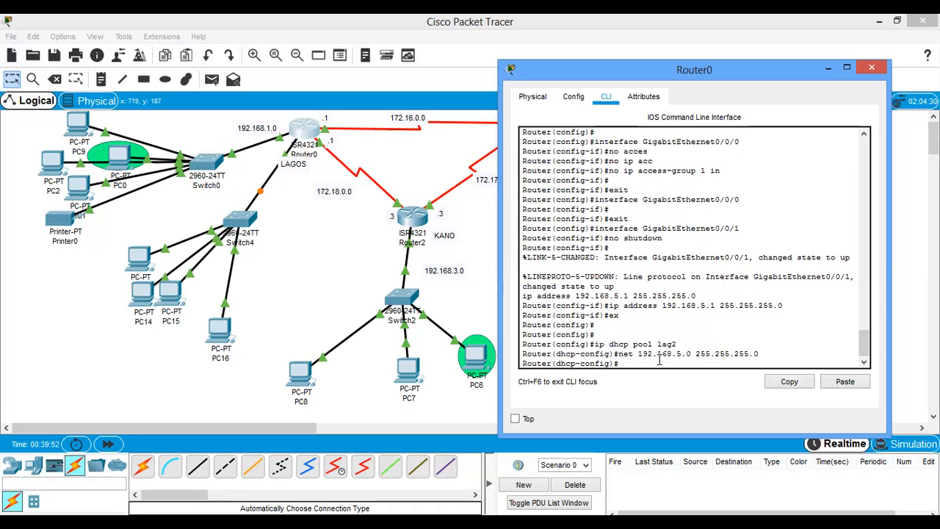
text(def)
key(Tab)
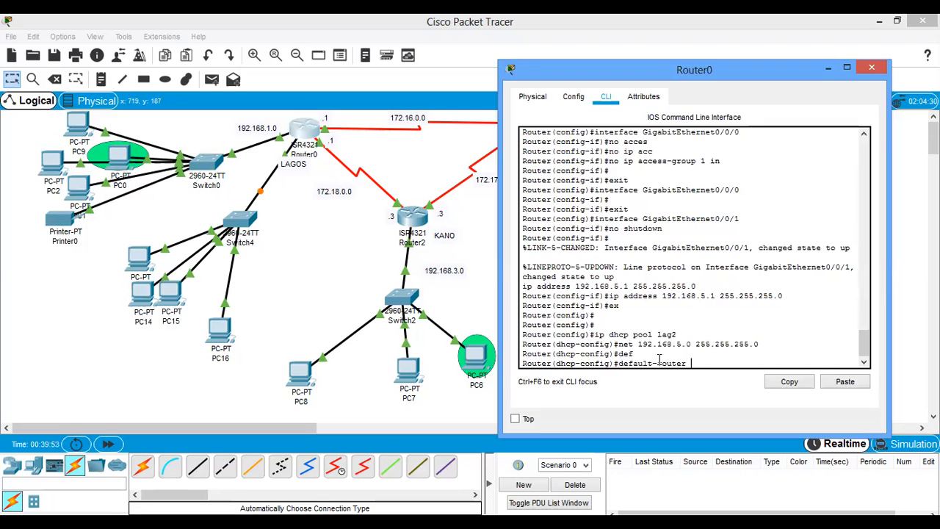
text(192.168.5.)
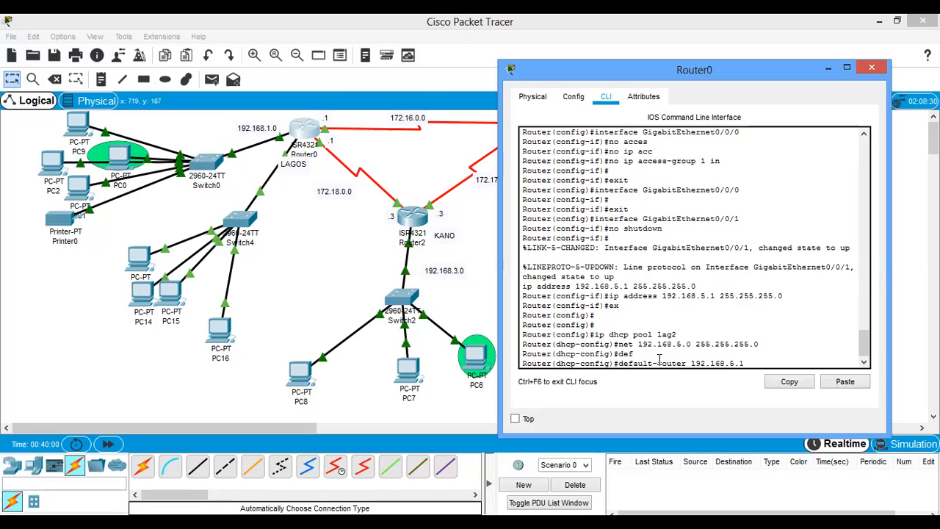
text(1)
key(Return)
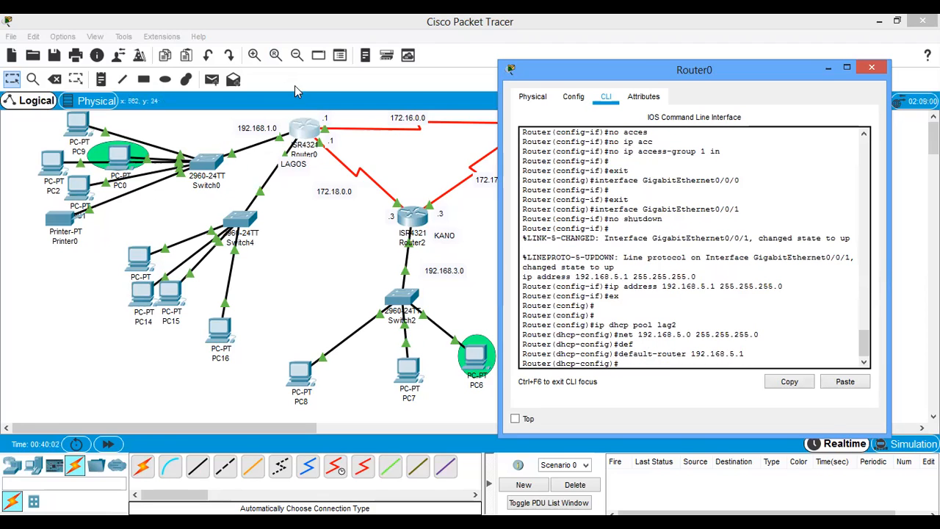
- Switch PC16's IPv4 configuration to DHCP and close its device window
click(304, 328)
click(220, 329)
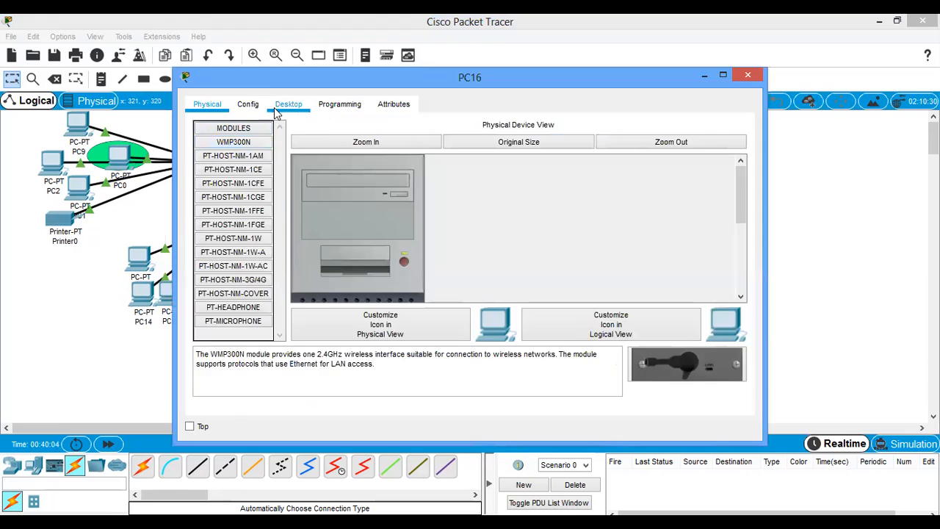
click(287, 104)
click(279, 128)
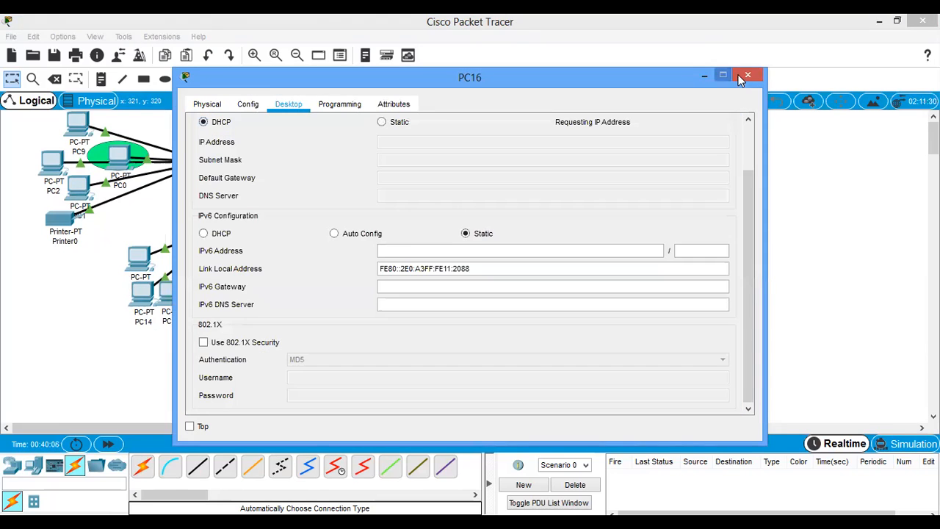
click(746, 75)
- Switch PC15's IPv4 configuration to DHCP and close its device window
click(171, 294)
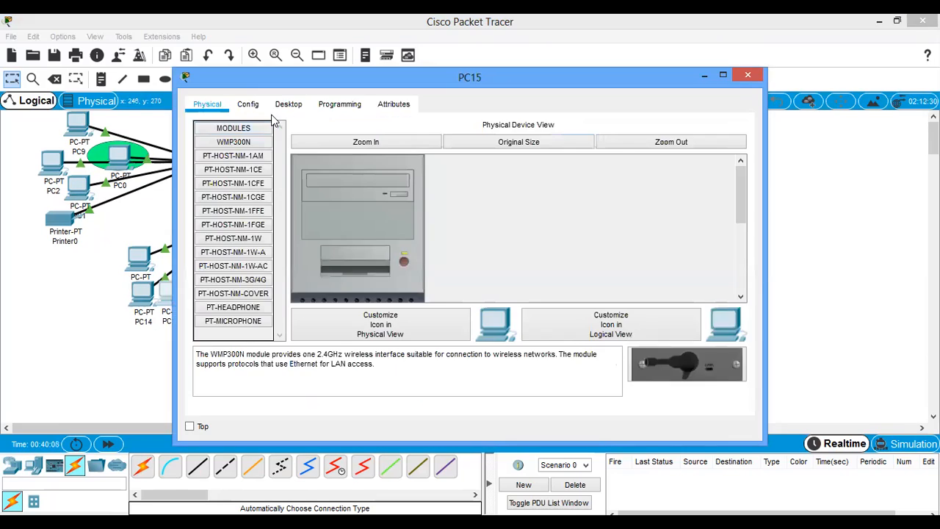
click(288, 105)
click(249, 144)
click(204, 122)
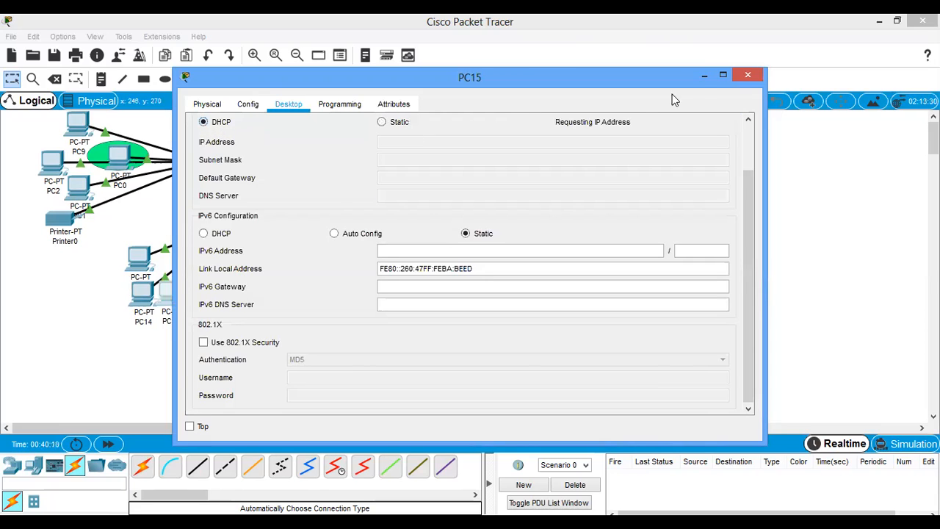
click(747, 74)
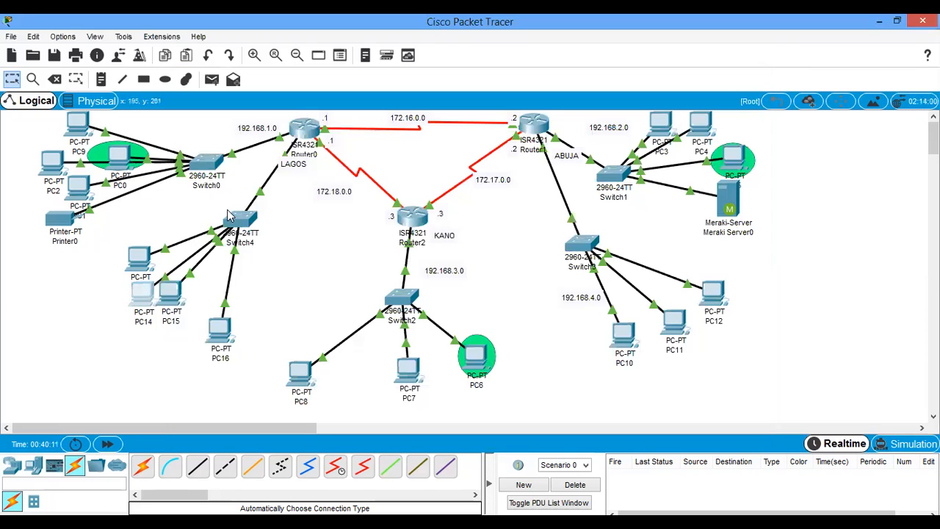
- Switch PC14's IPv4 configuration to DHCP and close its device window
click(142, 293)
click(288, 104)
click(252, 143)
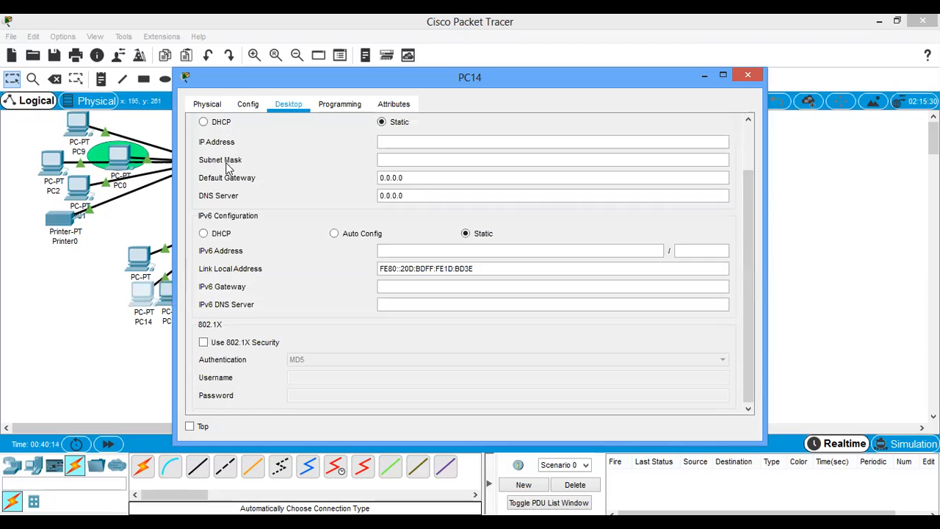
click(204, 122)
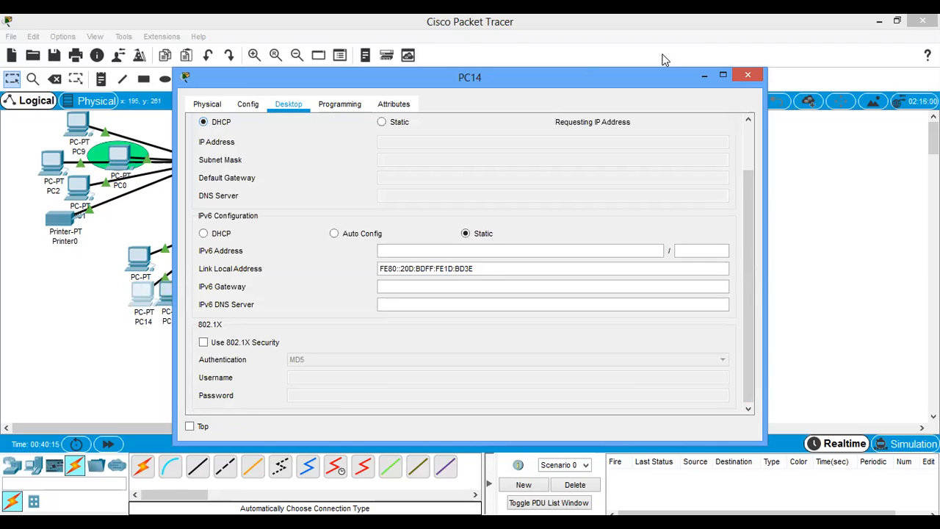
click(748, 75)
- Switch PC13's IPv4 configuration to DHCP and close its device window
click(136, 259)
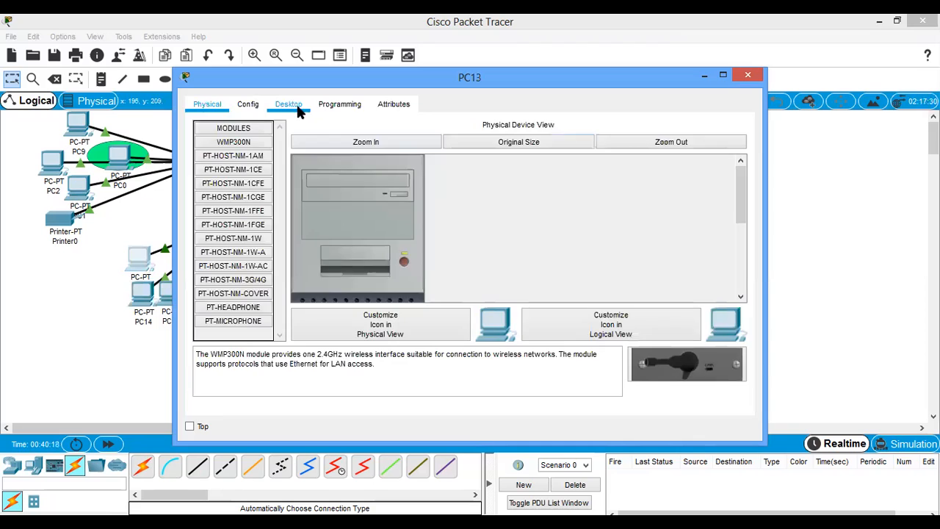
click(290, 104)
click(220, 152)
click(213, 122)
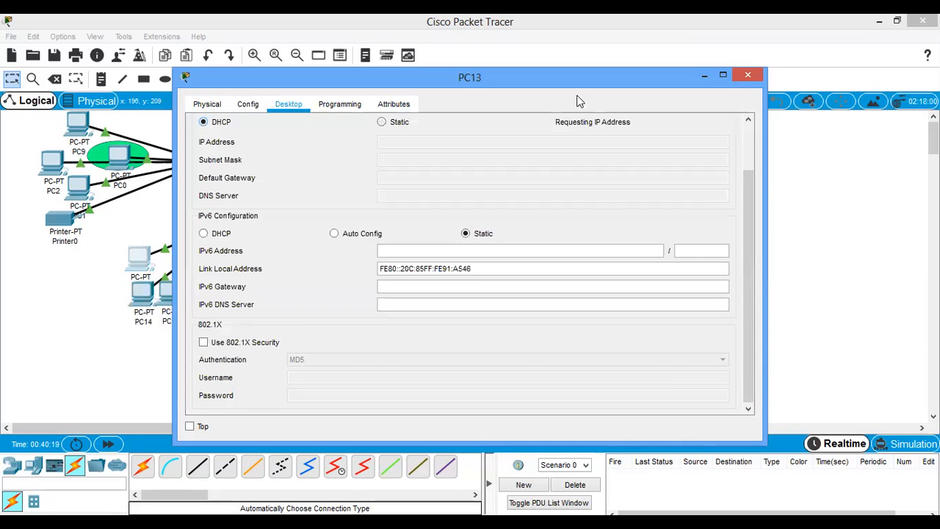
click(748, 75)
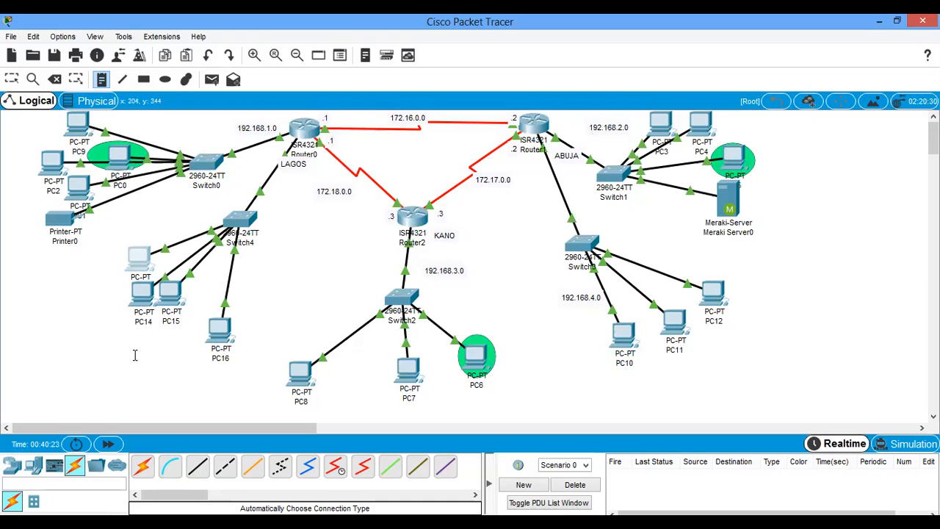
- Add a note reading 192.168.5.0 below PC14 and PC15 to label the new LAN
click(120, 335)
text(192.168.5.0)
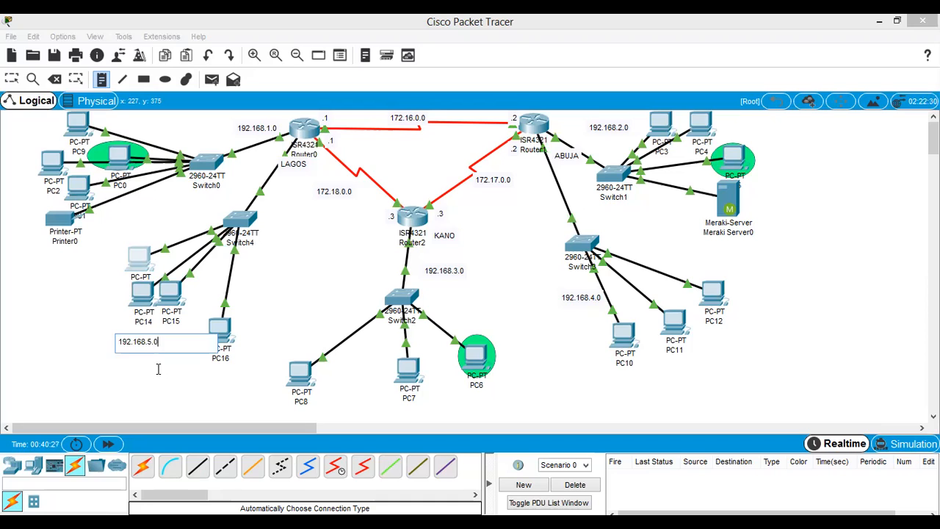
click(158, 368)
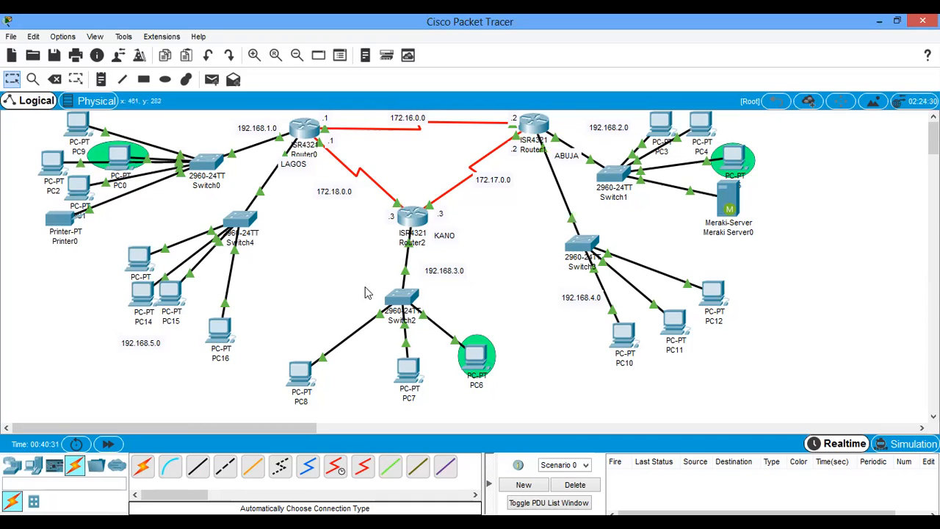
- Tidy the topology by moving PC16 closer to Switch4 and PC8 closer to Switch2
drag(220, 331, 209, 308)
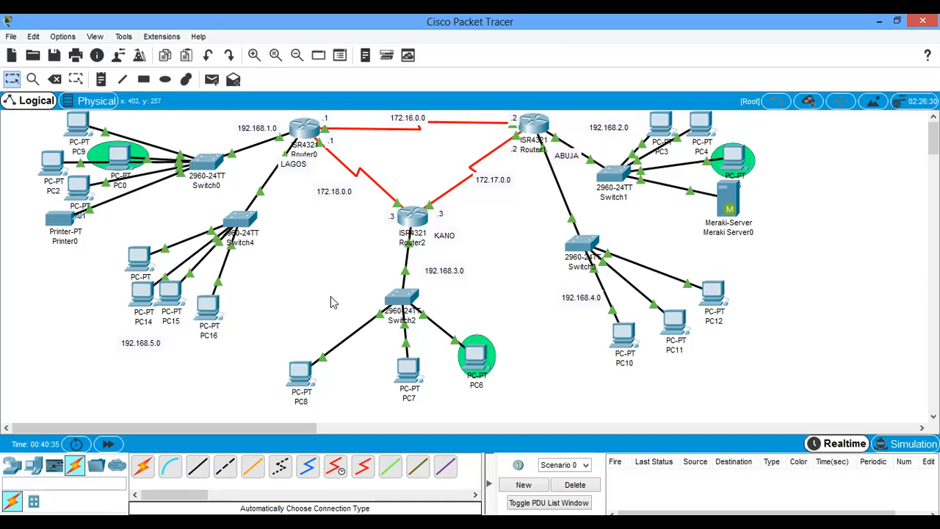
drag(304, 382, 329, 370)
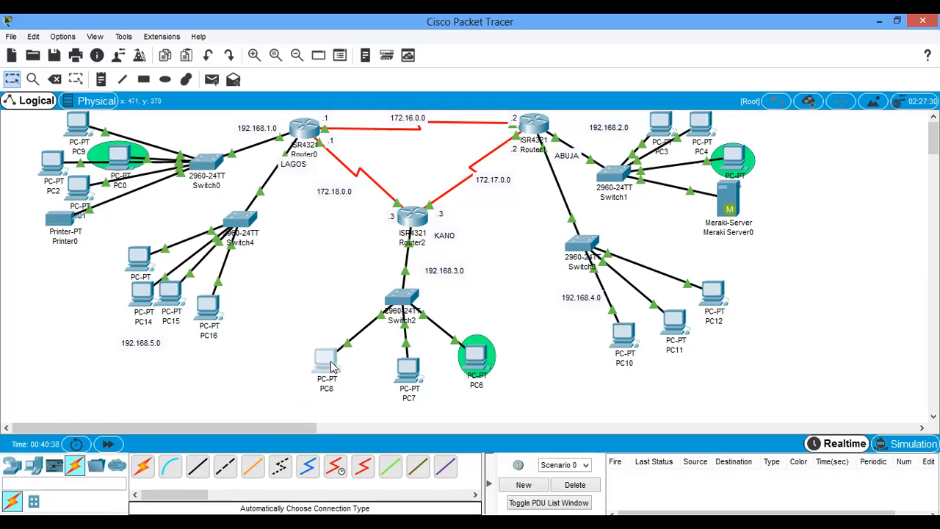
click(503, 252)
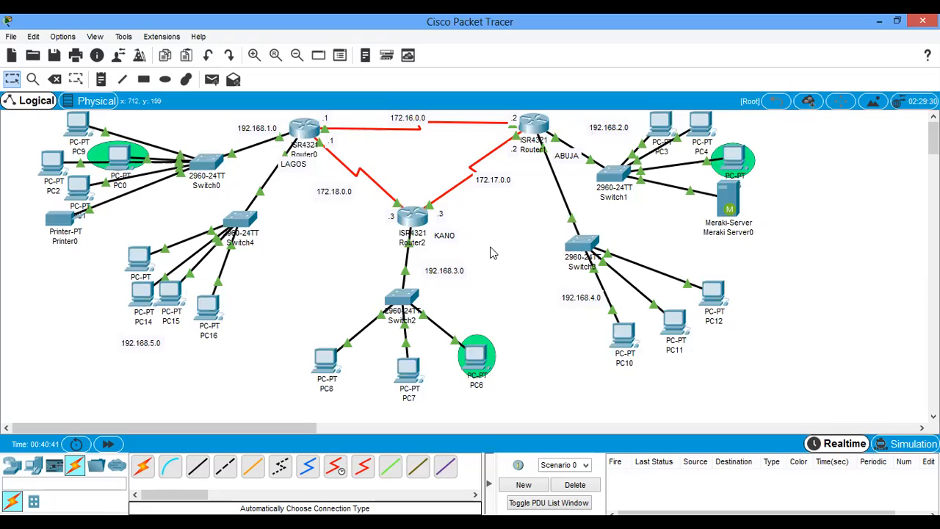
- Move PC0 together with its green ellipse to the free space below Printer0
drag(121, 156, 81, 255)
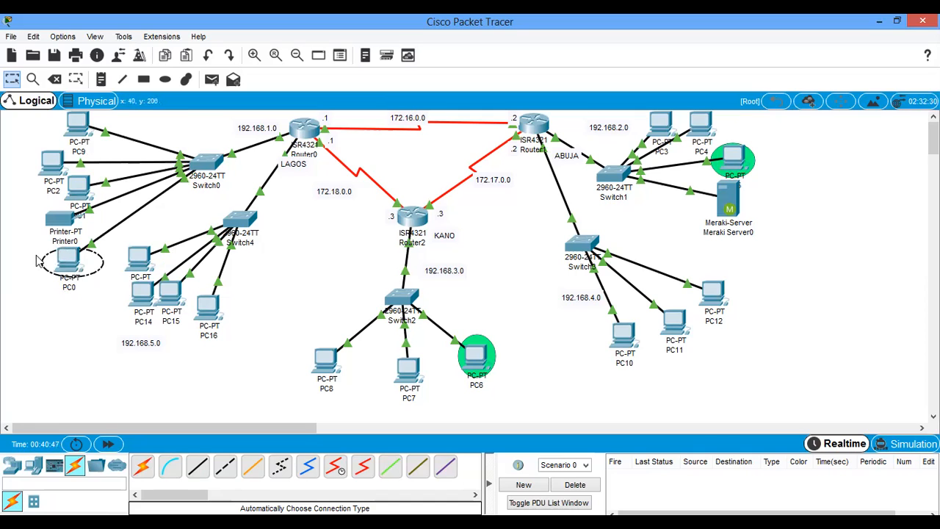
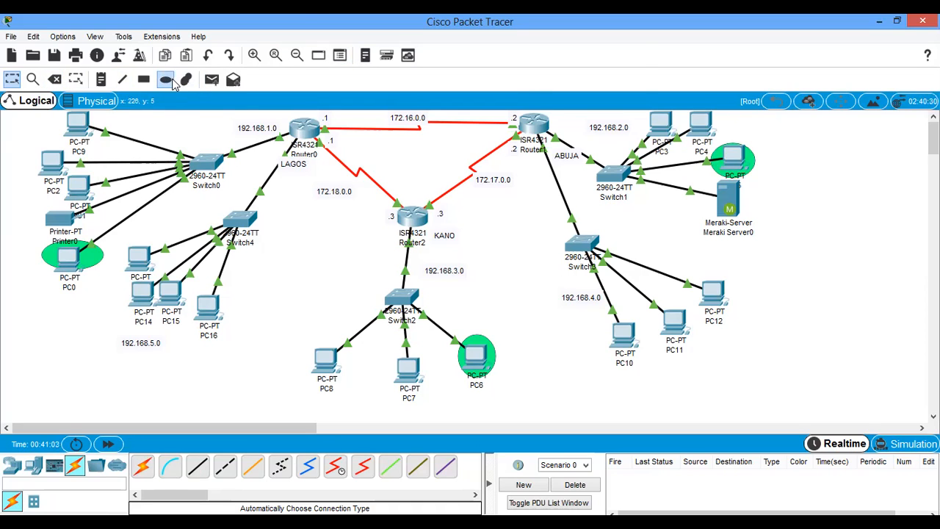
- Draw a green-filled ellipse with a black outline behind PC10 and centre it on the PC
click(166, 79)
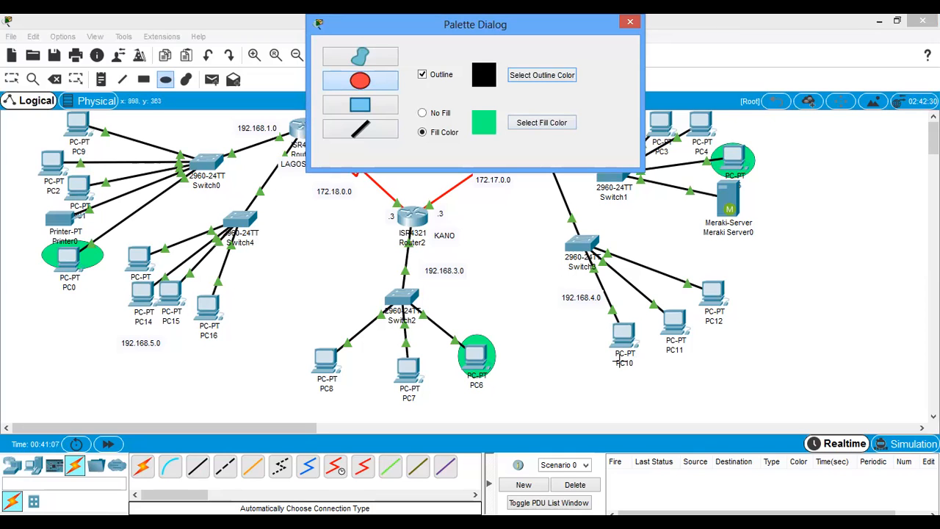
drag(649, 320, 612, 352)
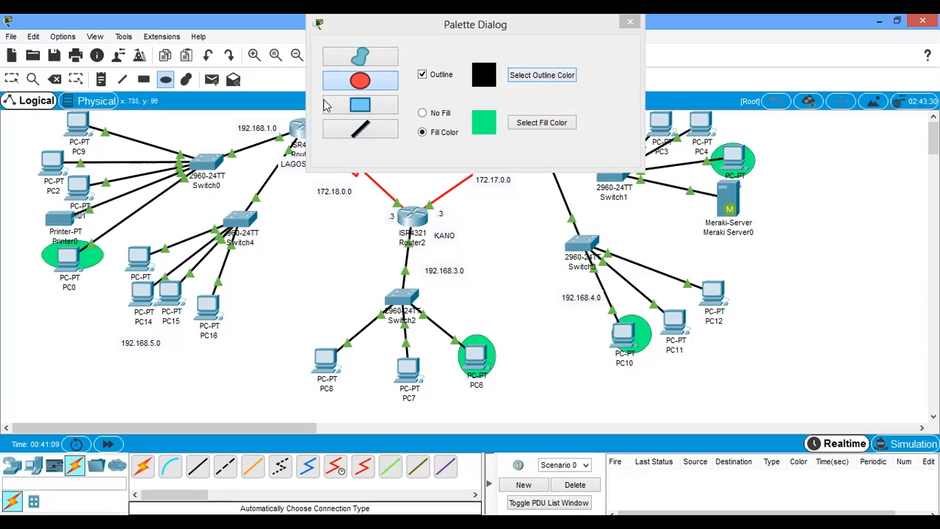
drag(587, 24, 588, 64)
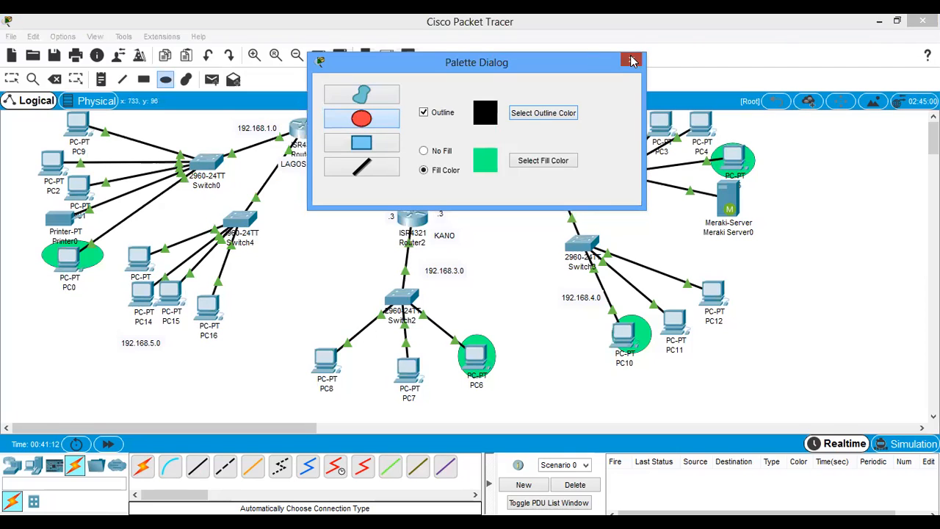
click(633, 62)
click(11, 78)
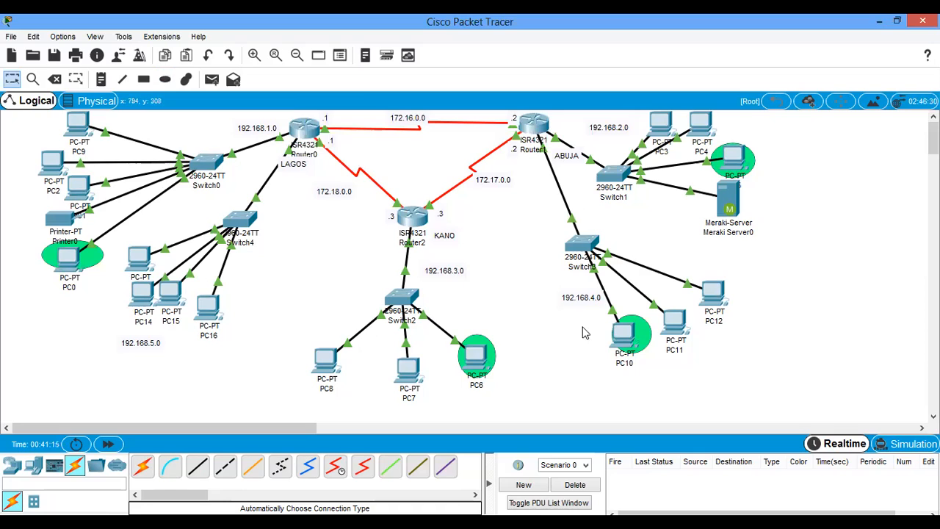
drag(639, 327, 632, 328)
click(519, 323)
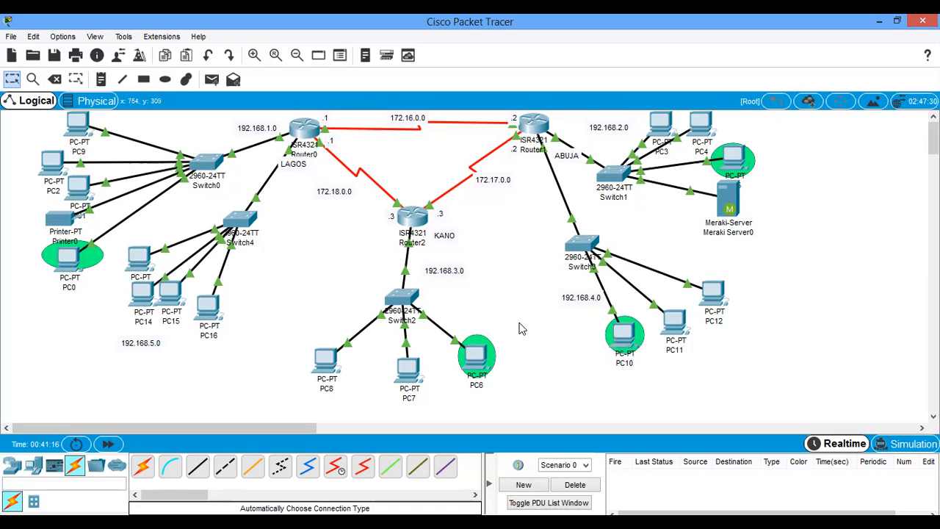
- Tidy the topology by moving PC13 beside PC16 and shifting Switch1 slightly upward
drag(125, 244, 261, 315)
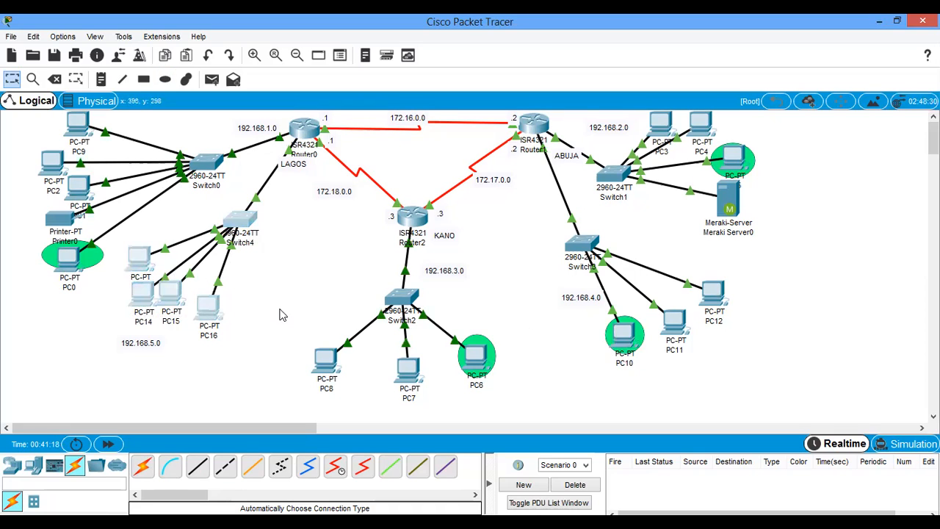
click(265, 297)
drag(140, 257, 244, 309)
click(279, 259)
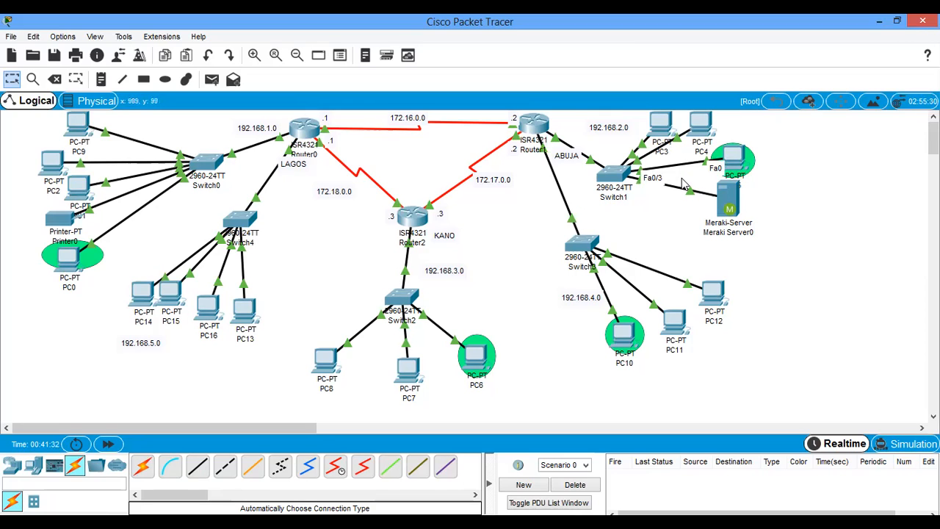
drag(621, 175, 620, 158)
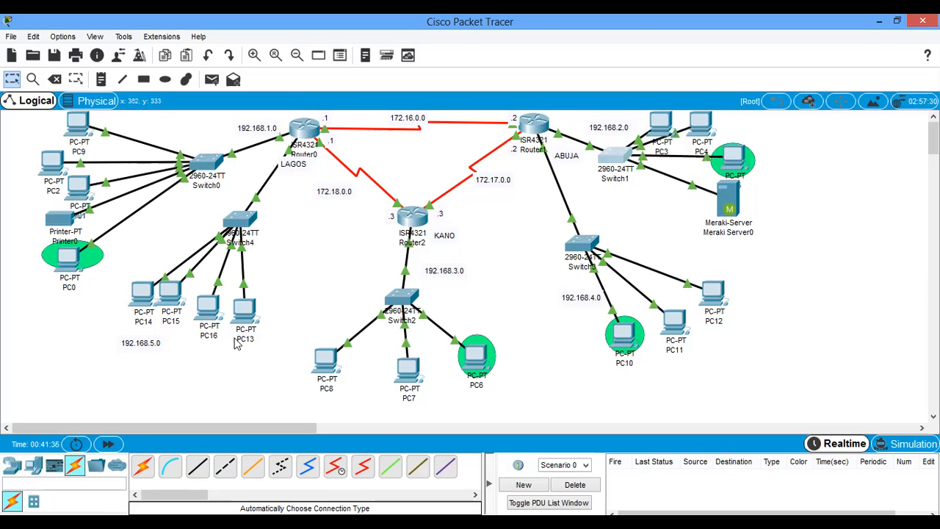
- Draw an ellipse with magenta fill #ff00ff around PC14, PC15, PC16 and PC13 of the 192.168.5.0 LAN
click(165, 80)
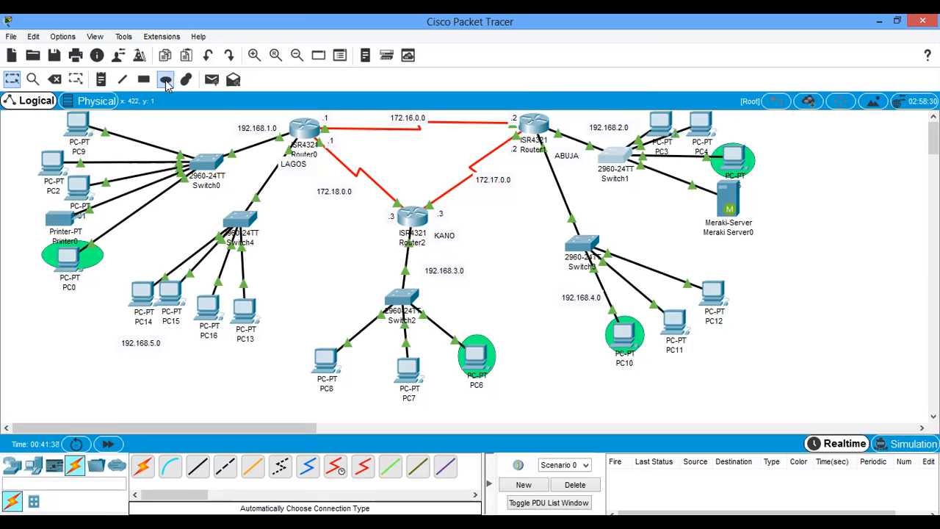
click(533, 125)
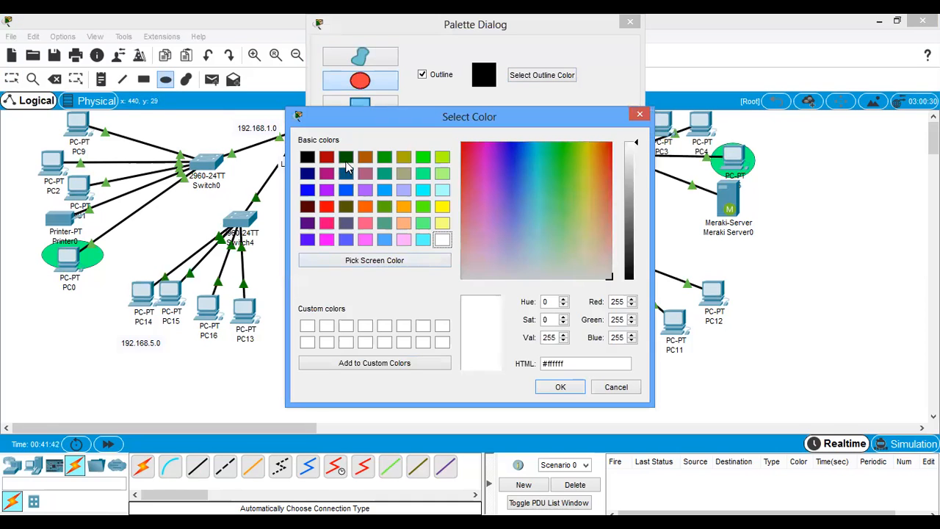
click(383, 158)
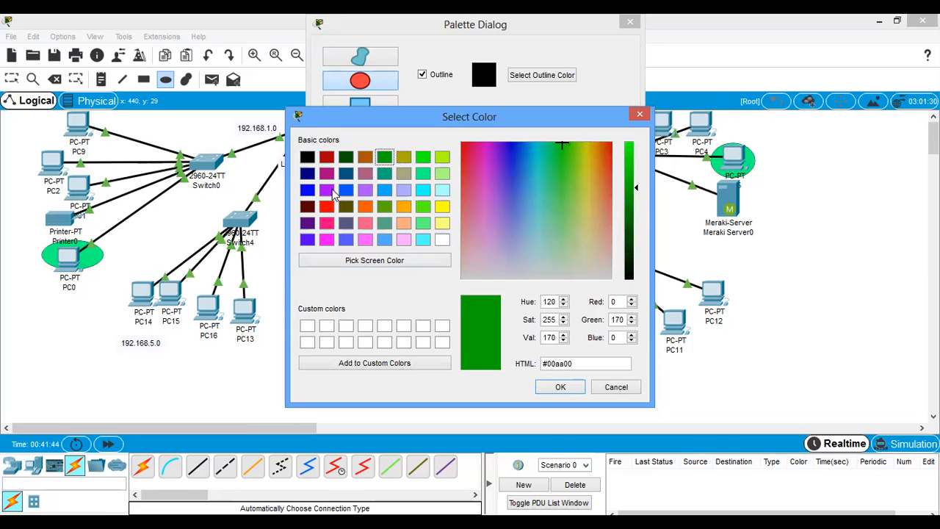
click(326, 239)
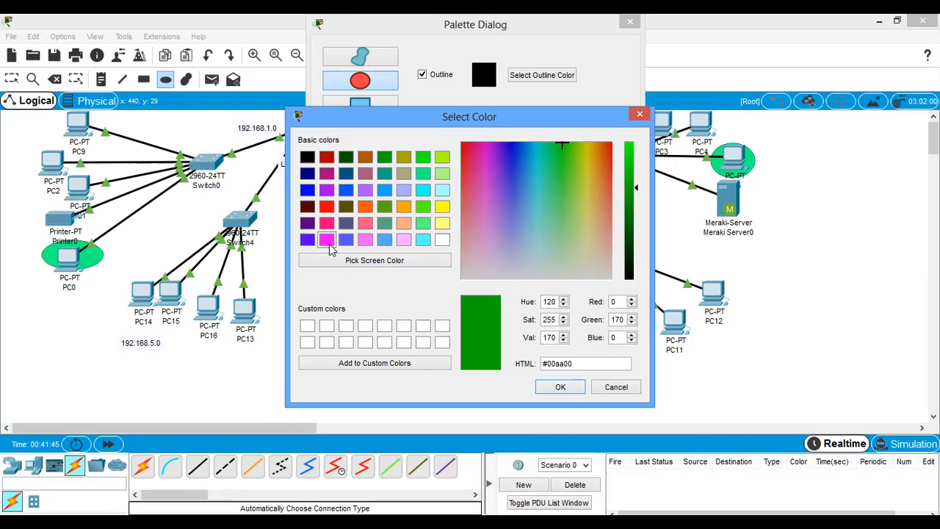
click(561, 388)
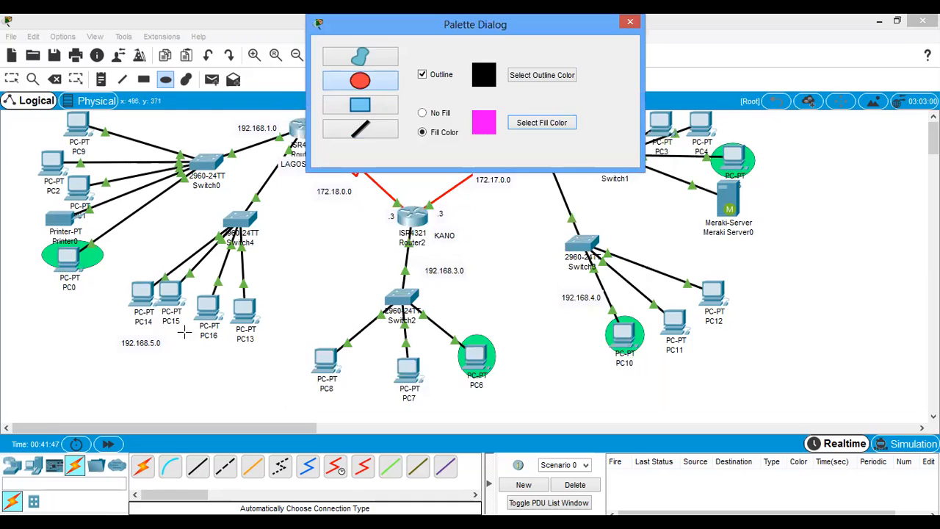
drag(264, 365, 123, 250)
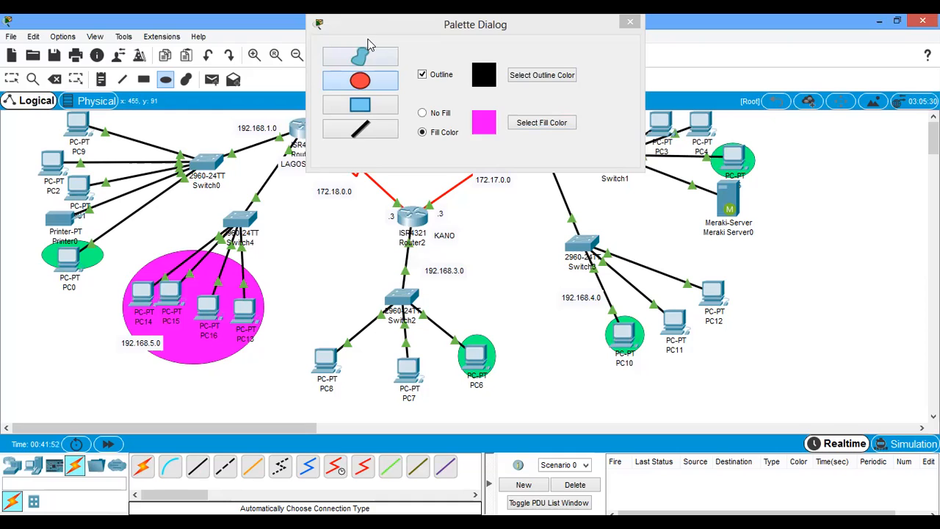
drag(367, 24, 374, 90)
click(638, 89)
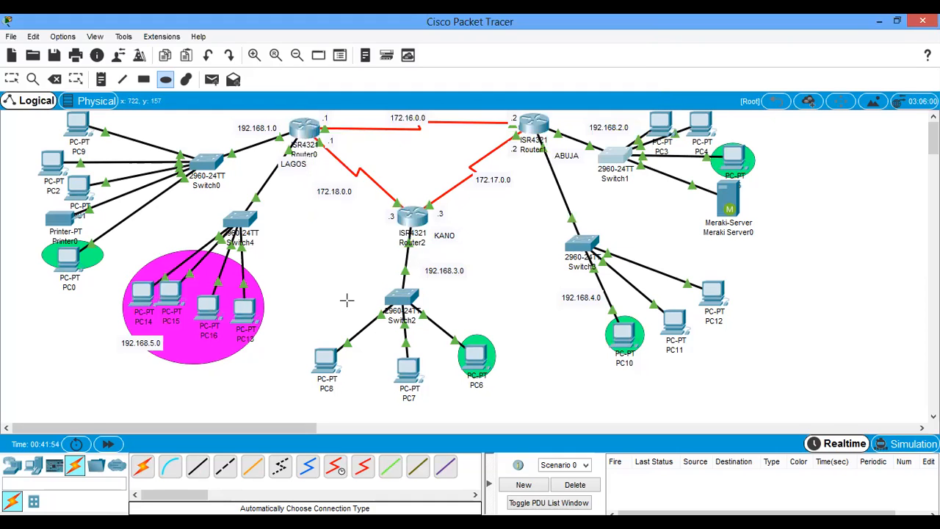
click(11, 79)
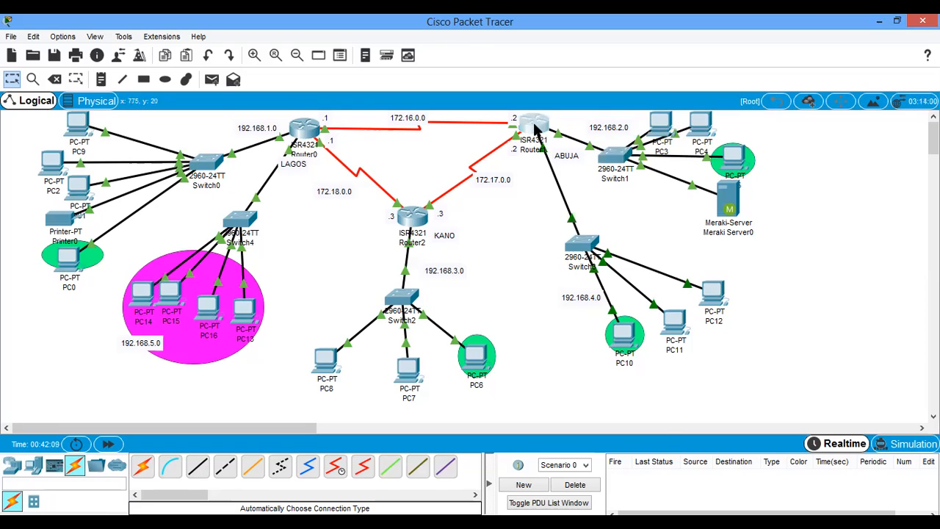
- Open Router1's command line, place its window beside the topology and page to the end of the running configuration
click(535, 128)
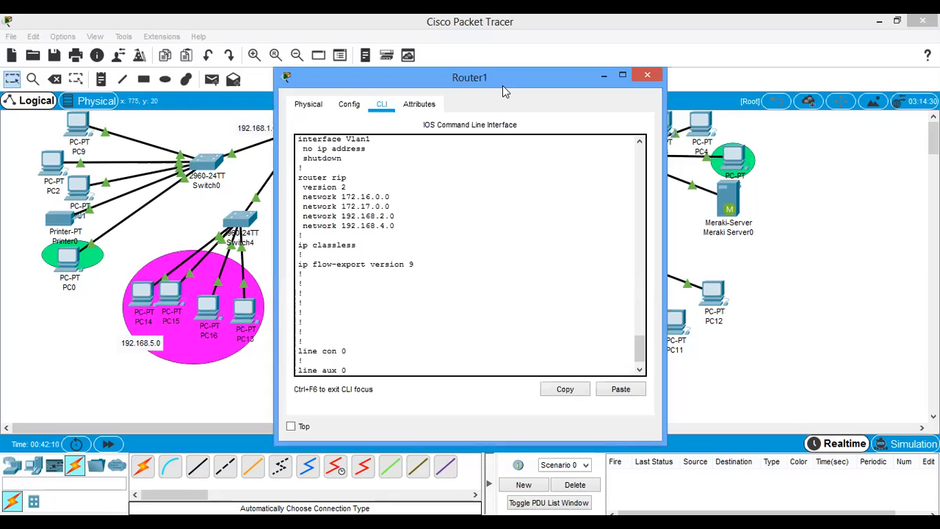
key(super+Right)
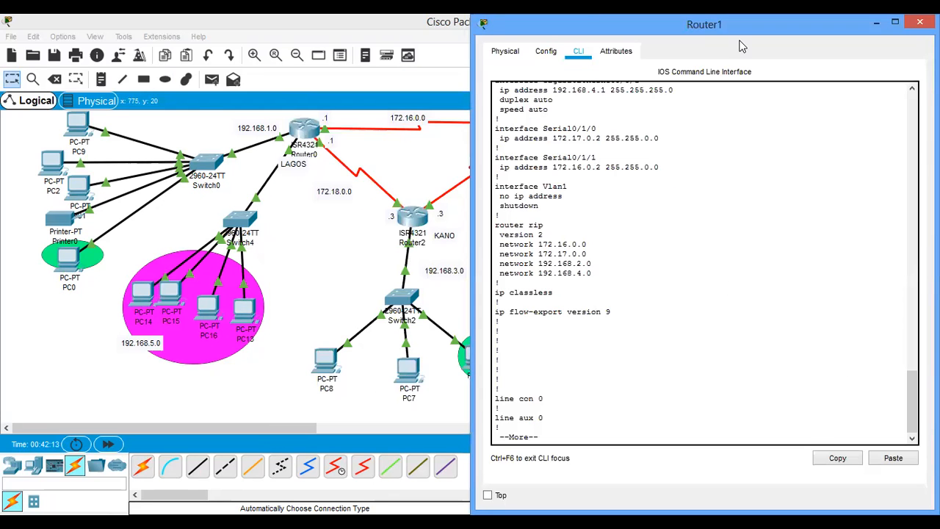
key(super+Left)
drag(550, 86, 898, 103)
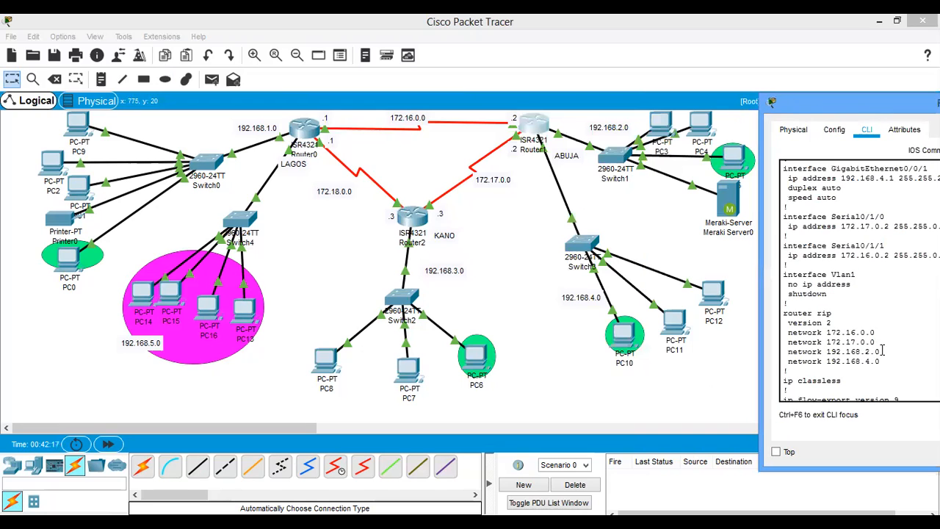
scroll(884, 350, down, 6)
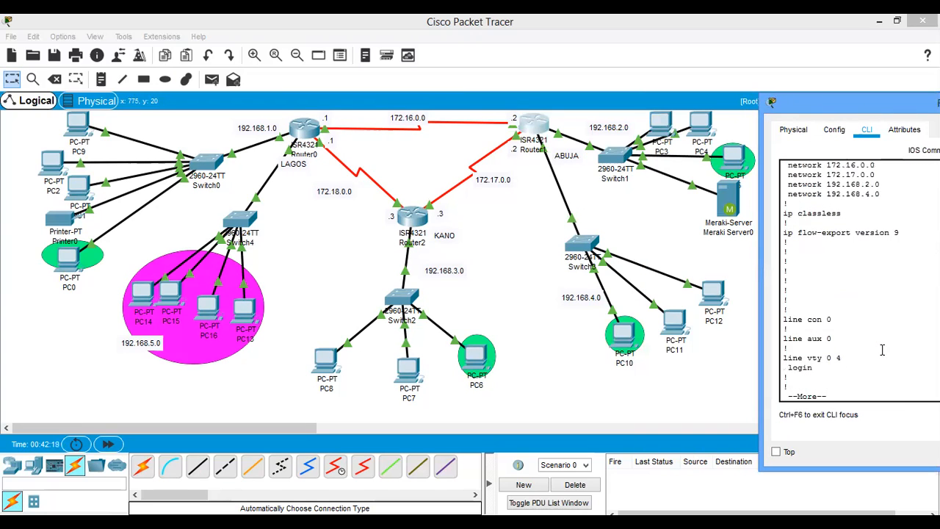
key(space)
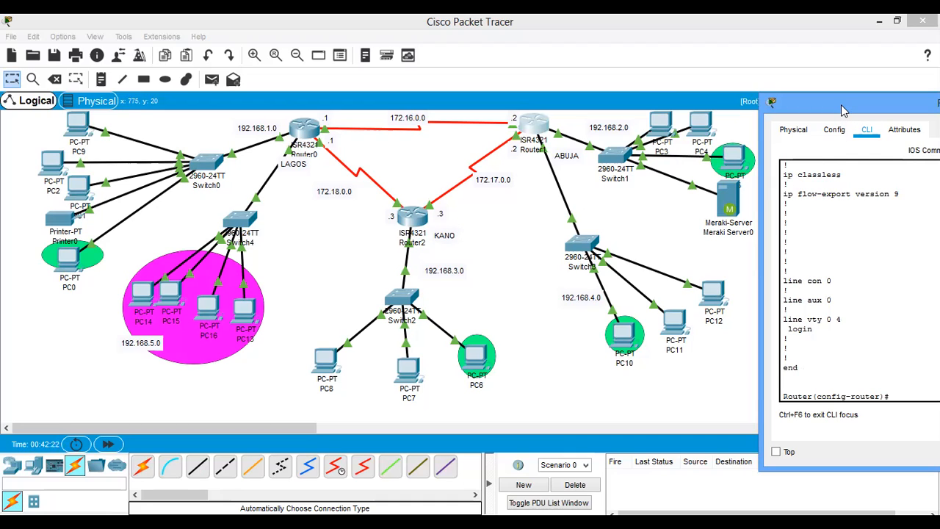
drag(844, 110, 765, 86)
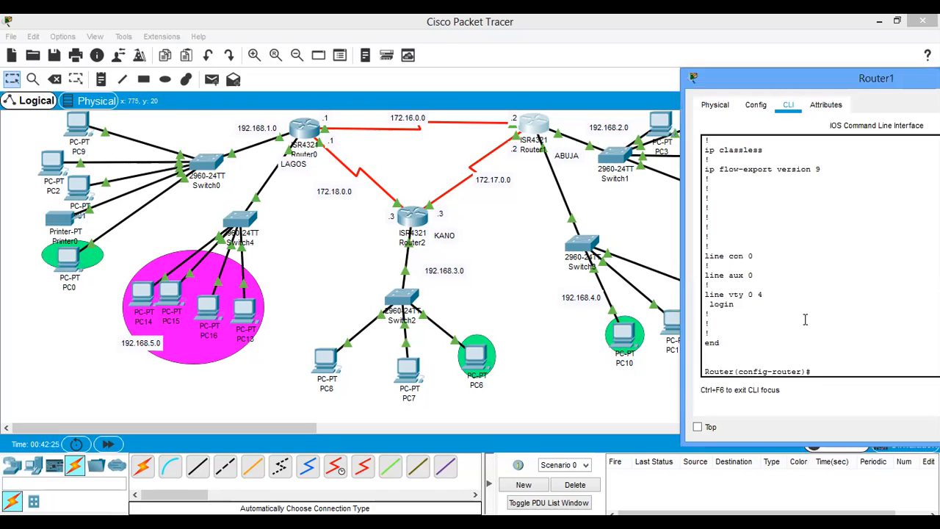
- Exit RIP configuration on Router1 to return to global configuration mode
key(Return)
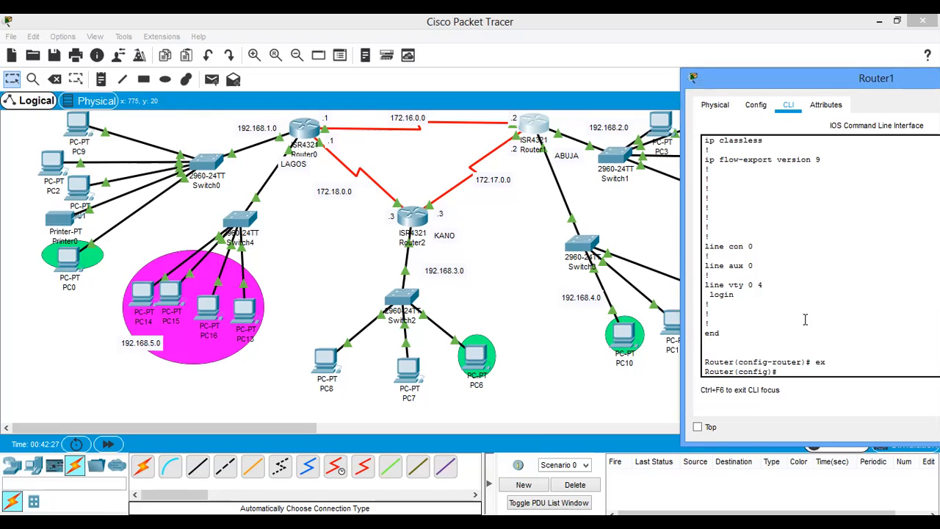
key(Return)
key(Return)
key(Return)
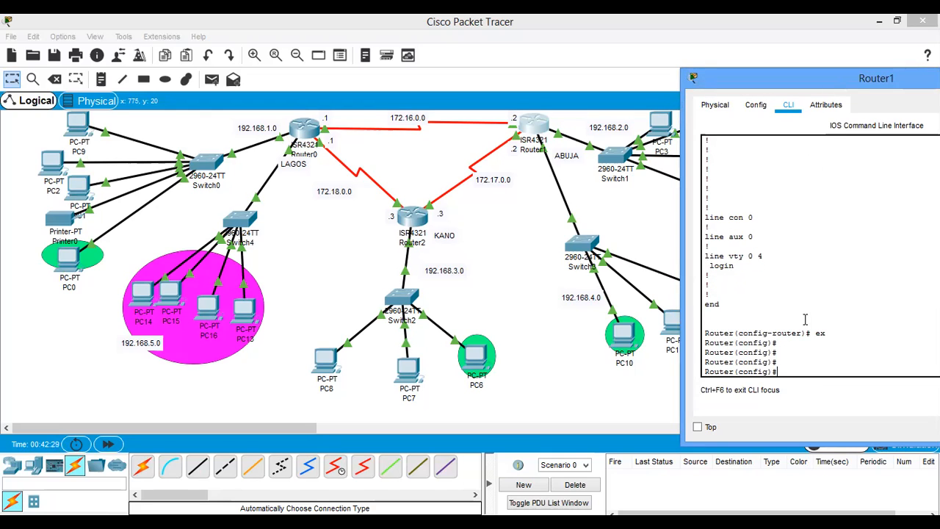
- Check PC0's address in the topology and add the Router1 rule access-list 1 permit host 192.168.1.2
text(acce)
key(Tab)
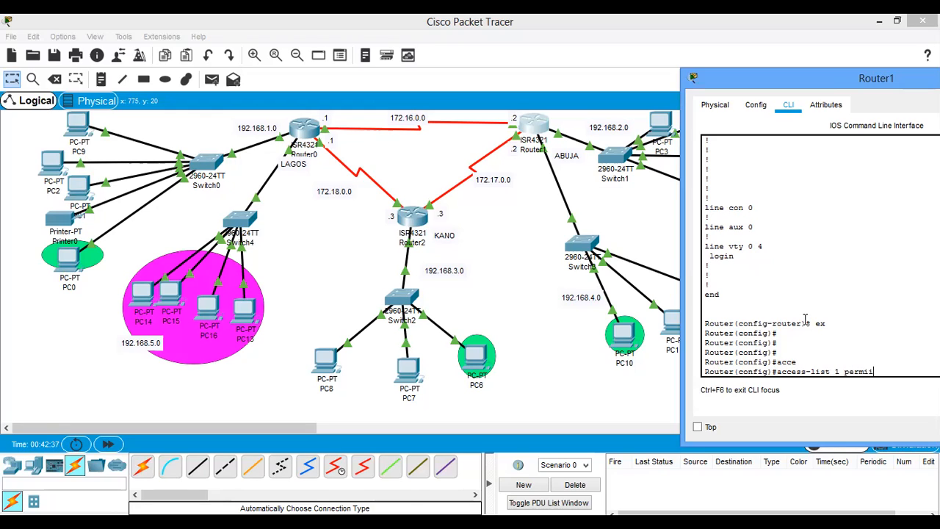
text(t host 192.168.)
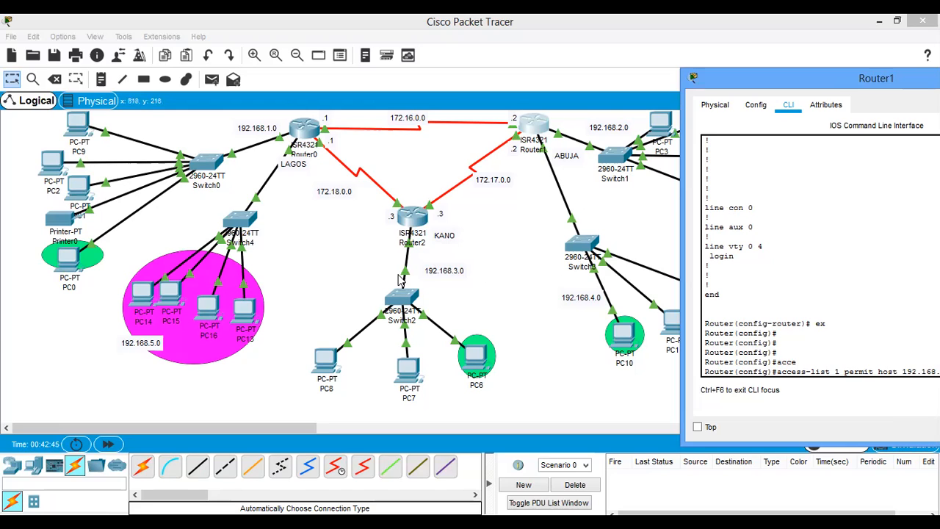
click(2, 336)
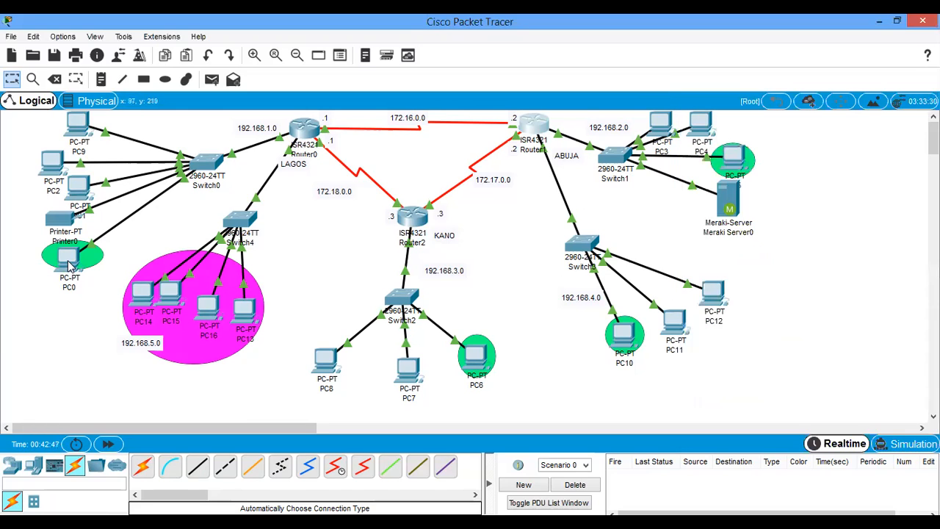
mouse_move(69, 268)
click(534, 130)
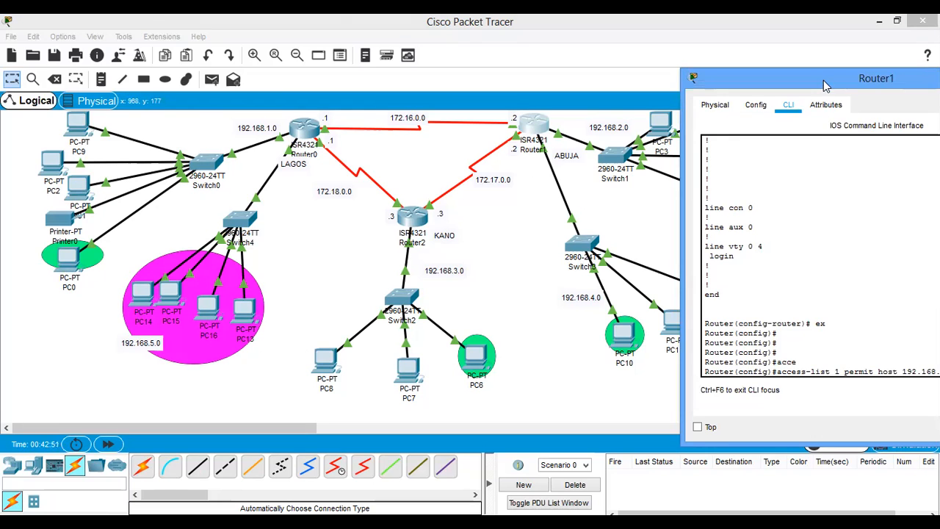
drag(811, 79, 776, 77)
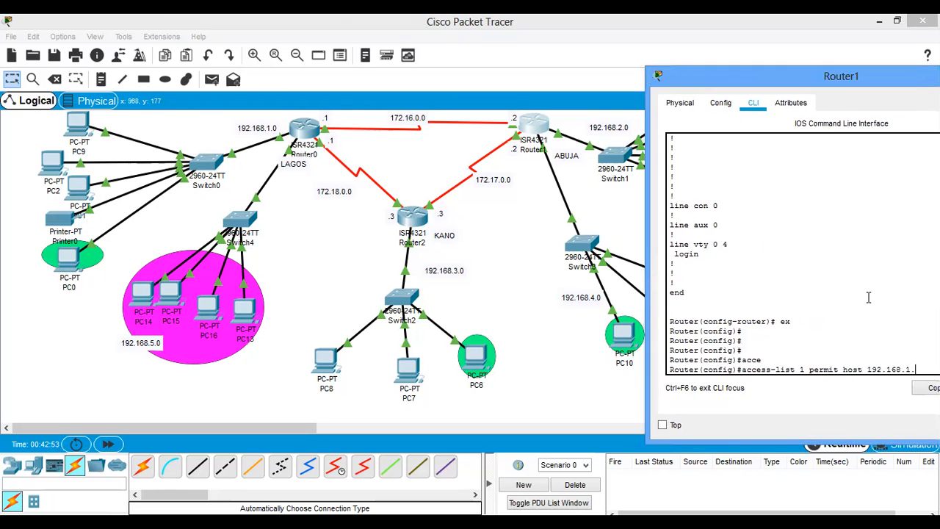
key(Return)
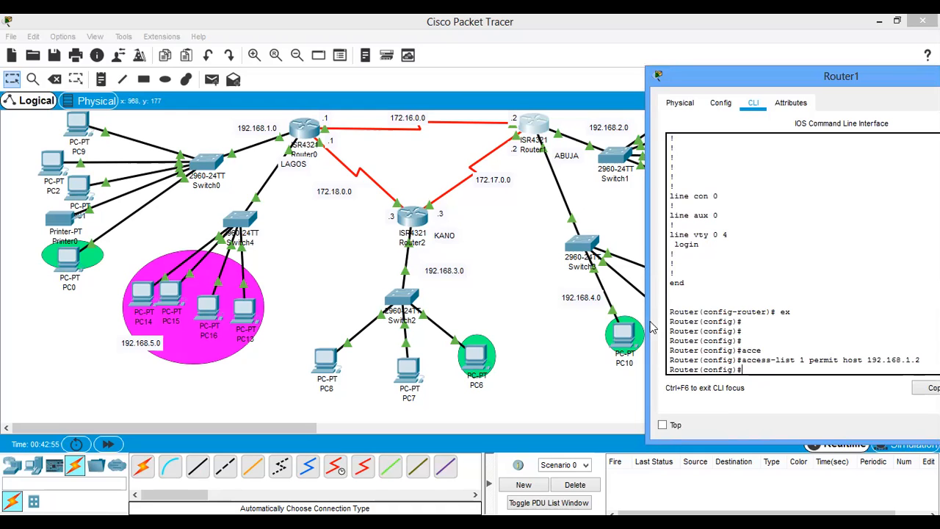
- Add a second rule on Router1 for the magenta LAN: access-list 1 permit 192.168.5.0 0.0.0.255
click(219, 307)
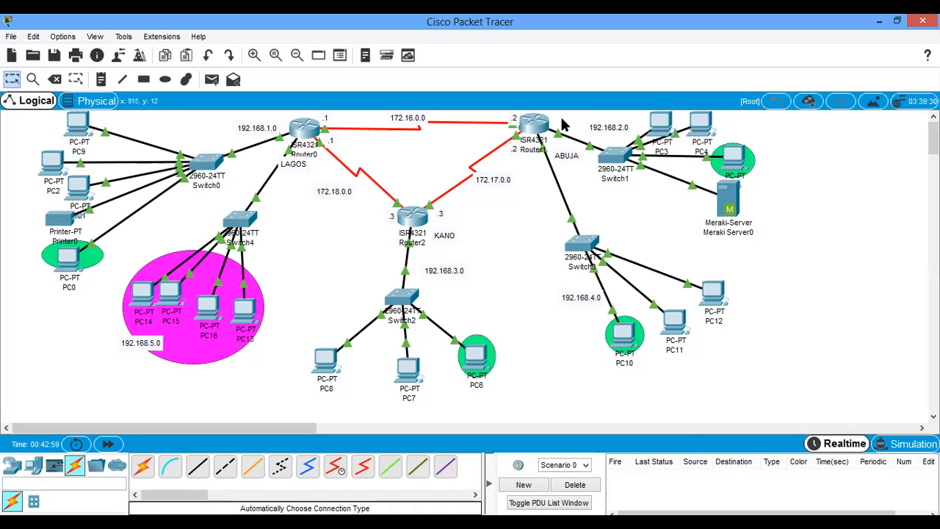
key(Up)
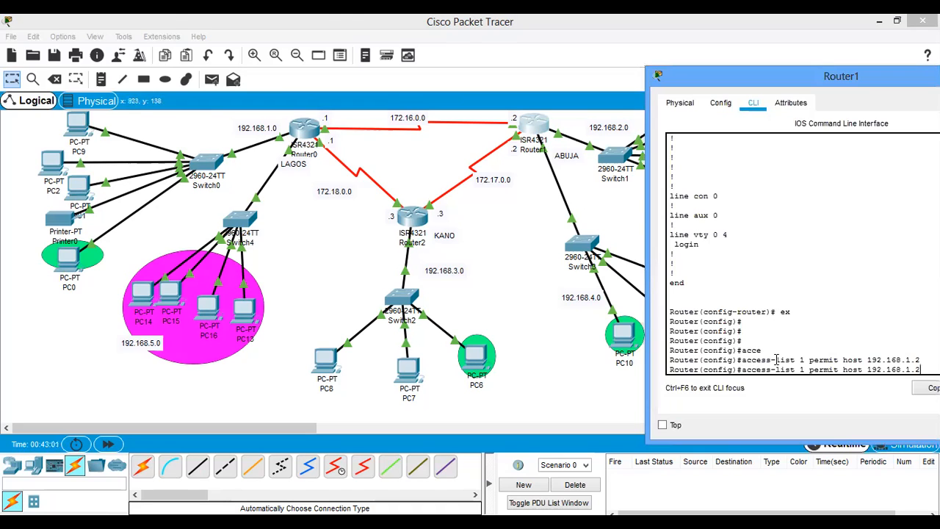
key(BackSpace)
key(BackSpace)
key(BackSpace)
key(BackSpace)
key(BackSpace)
key(BackSpace)
key(BackSpace)
key(BackSpace)
key(BackSpace)
key(BackSpace)
key(BackSpace)
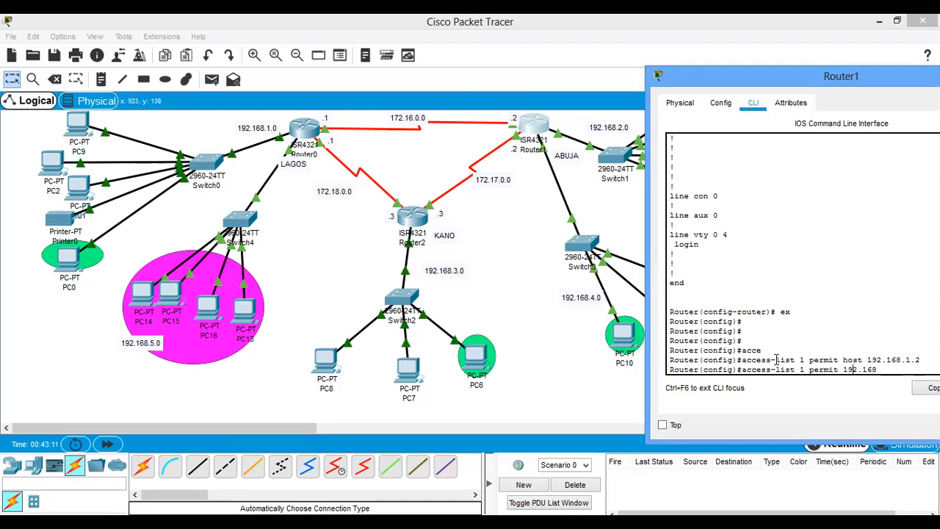
text(.50)
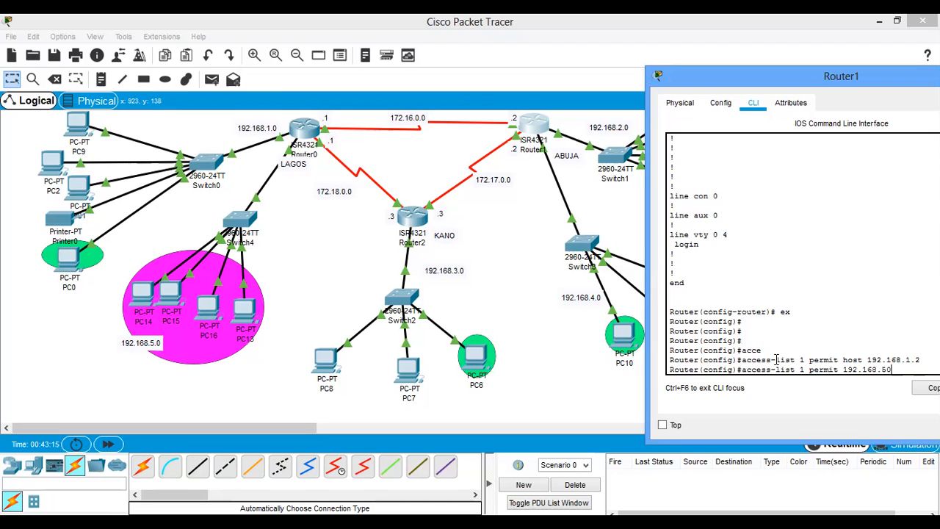
text(.0 0.0.0.25)
drag(753, 74, 747, 78)
text(5)
key(Return)
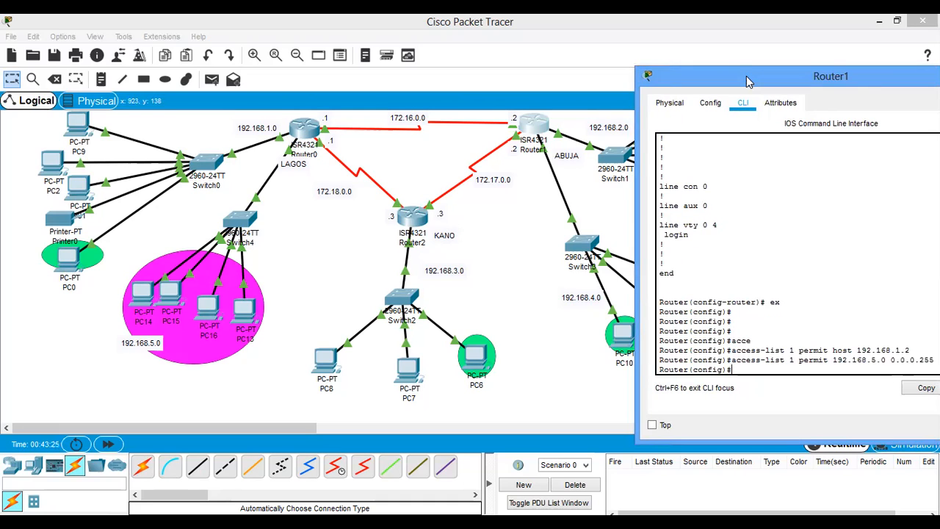
- Check PC6's address in the topology and add the Router1 rule access-list 1 permit 192.168.3.4 0.0.0.0
click(511, 303)
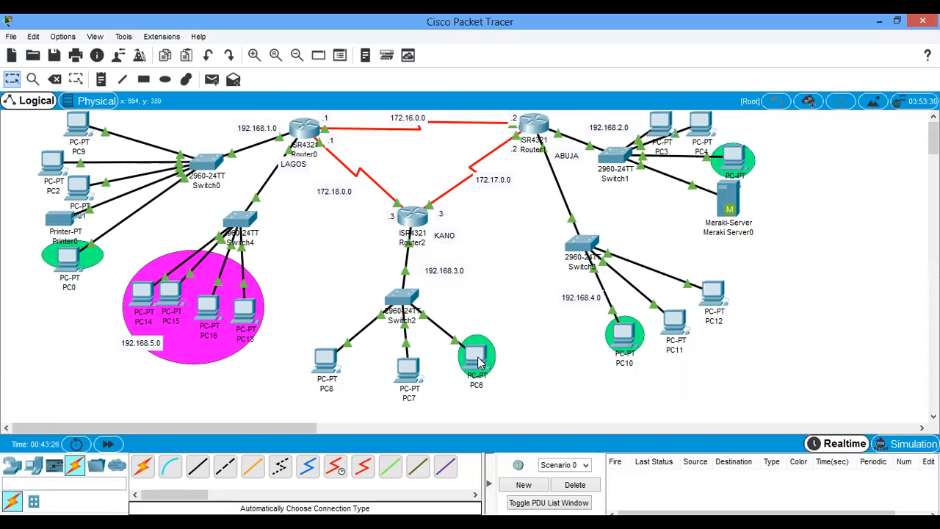
mouse_move(479, 359)
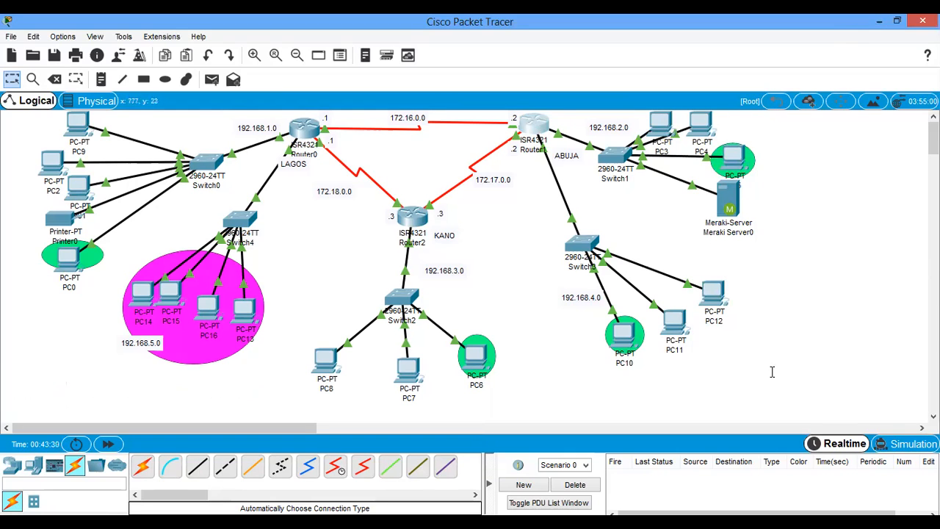
click(535, 125)
key(Up)
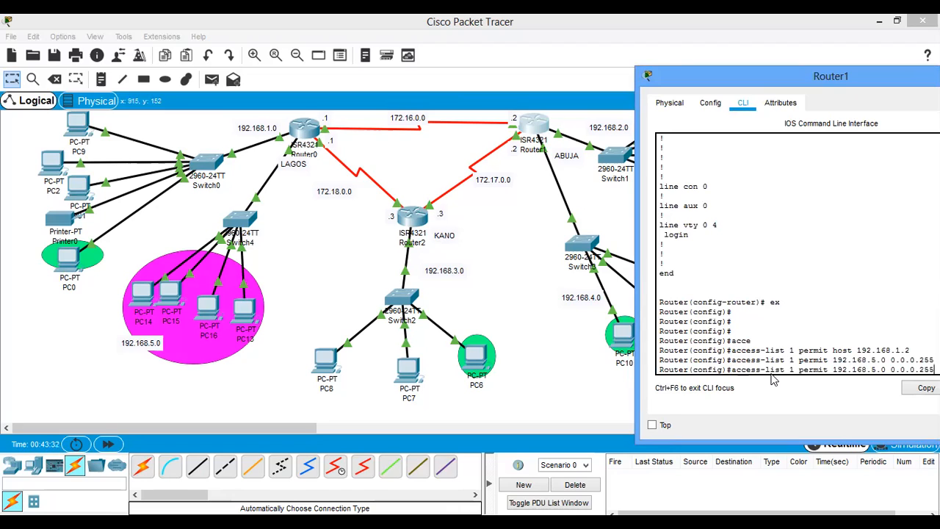
key(BackSpace)
key(BackSpace)
key(BackSpace)
key(BackSpace)
key(BackSpace)
key(BackSpace)
key(BackSpace)
key(BackSpace)
key(BackSpace)
key(BackSpace)
key(BackSpace)
key(BackSpace)
key(BackSpace)
key(BackSpace)
key(BackSpace)
key(BackSpace)
key(BackSpace)
key(BackSpace)
key(BackSpace)
key(BackSpace)
key(Return)
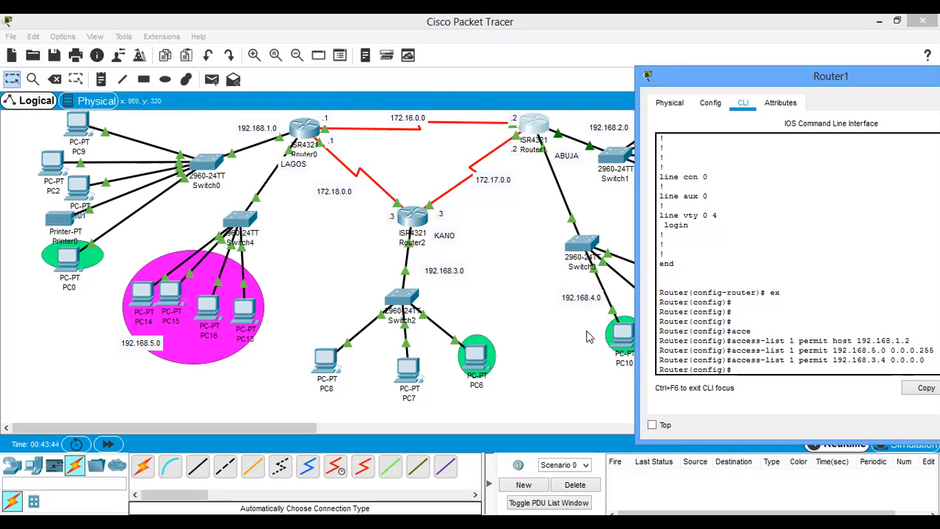
- Look up PC10's address and add the matching Router1 rule access-list 1 permit 192.168.4.4 0.0.0.0
click(565, 338)
mouse_move(628, 337)
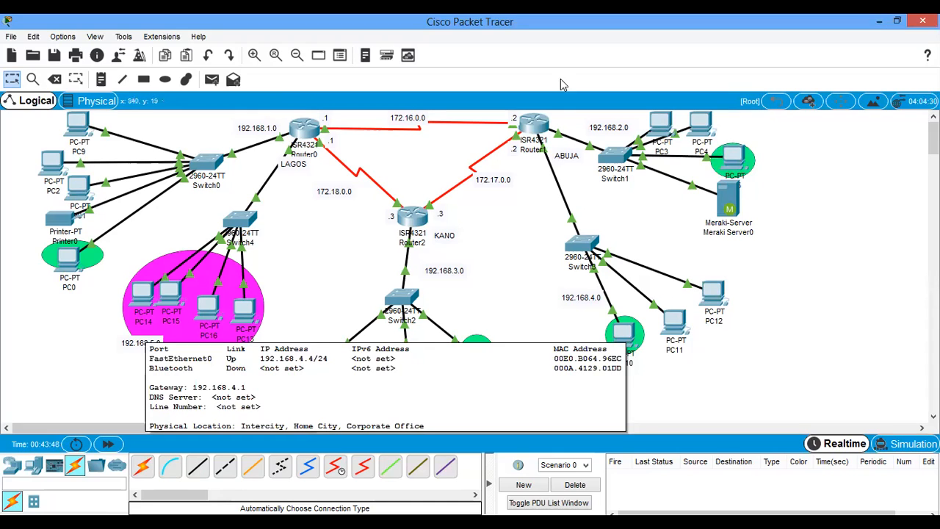
click(534, 125)
key(Up)
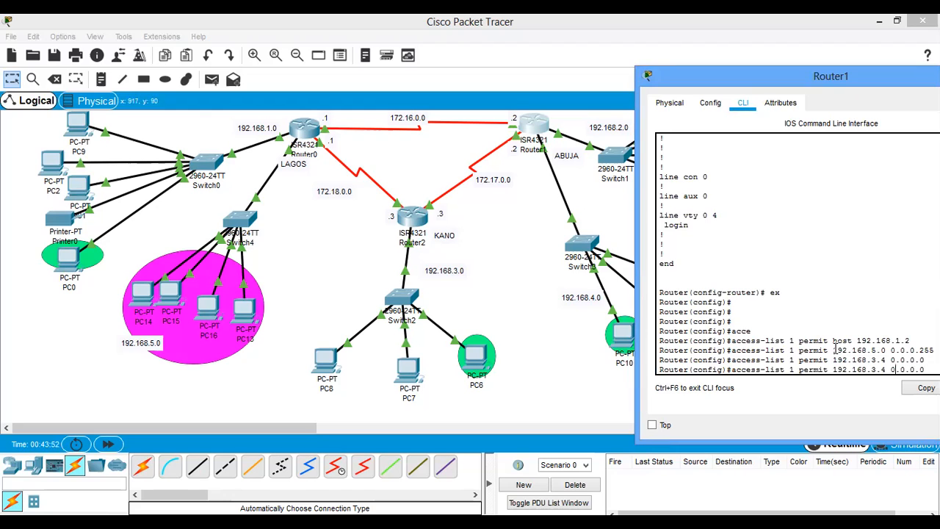
key(Left)
key(Left)
key(Left)
key(Left)
key(Left)
key(Left)
key(Left)
key(Left)
key(Left)
key(Left)
key(BackSpace)
text(4)
key(Return)
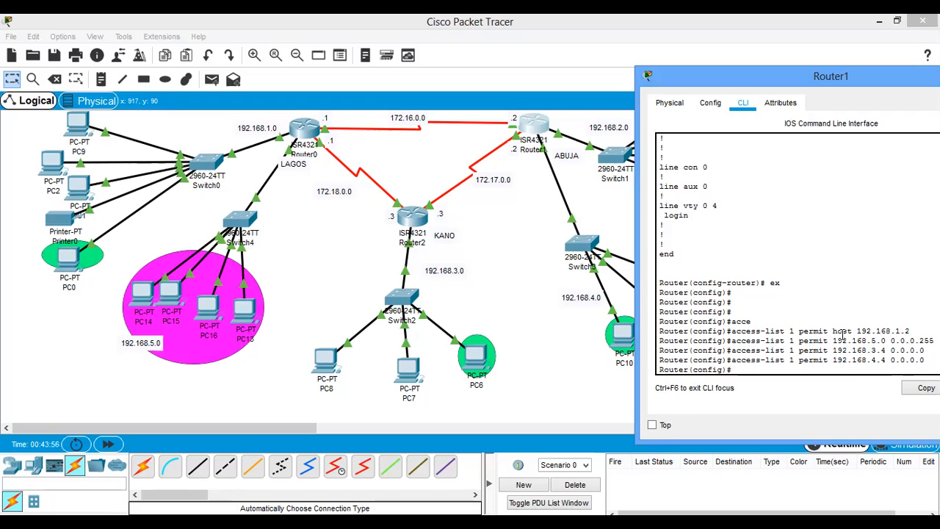
- Identify Router1's port toward Switch1 and apply access list 1 outbound on interface g0/0/0 with ip access-group 1 out
click(504, 258)
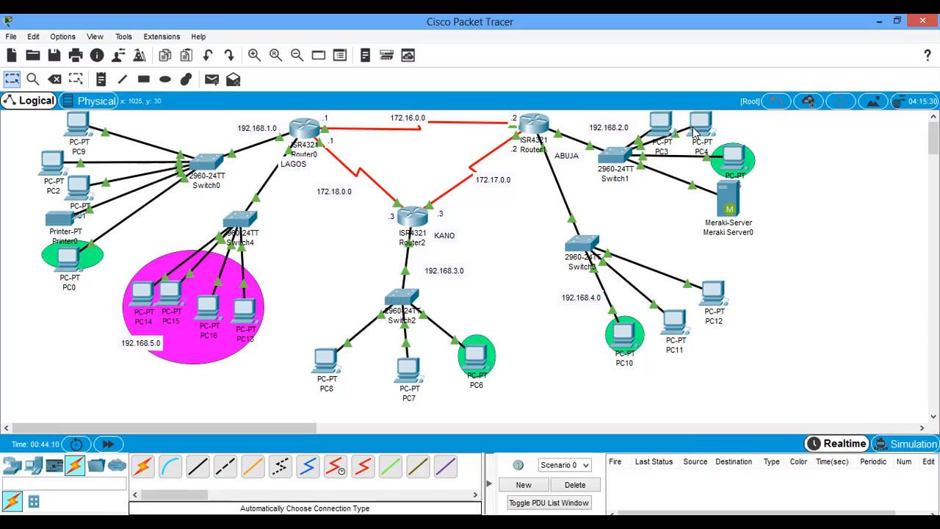
mouse_move(556, 135)
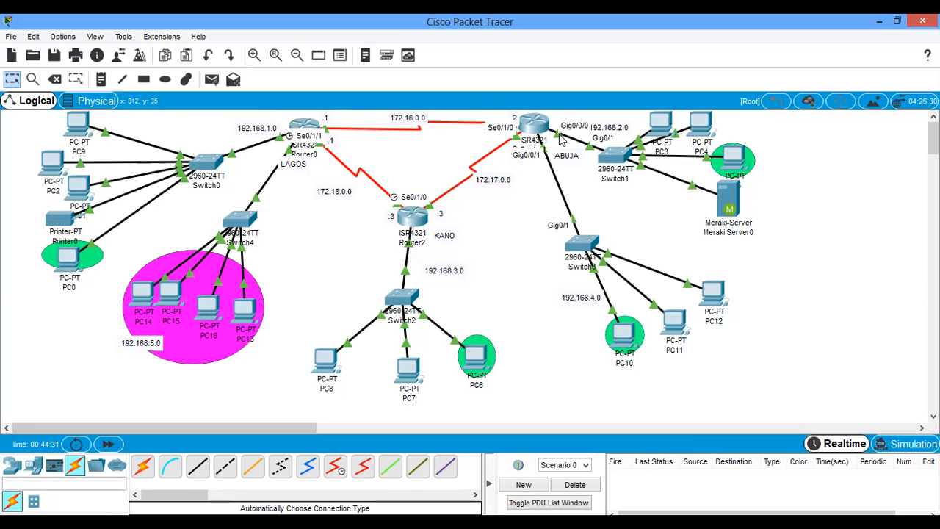
click(534, 127)
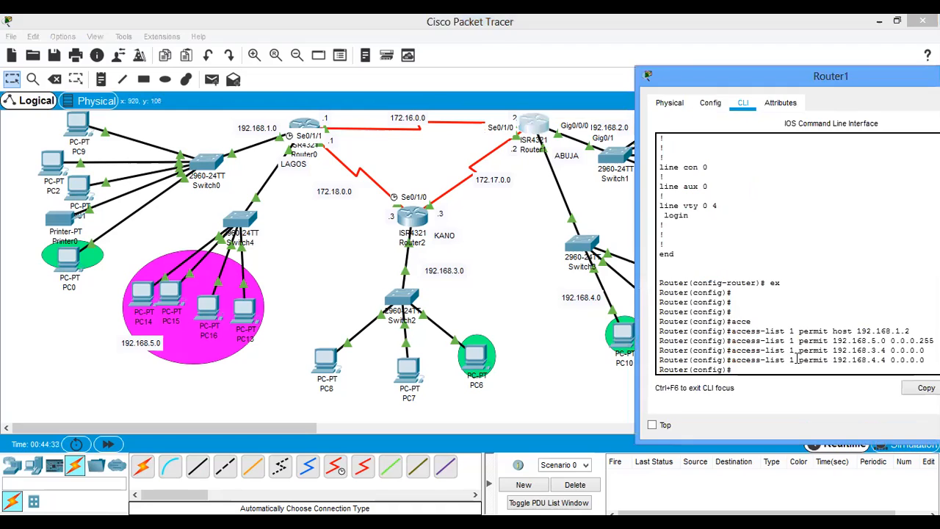
text(0/0/0)
key(Return)
text(ip ac)
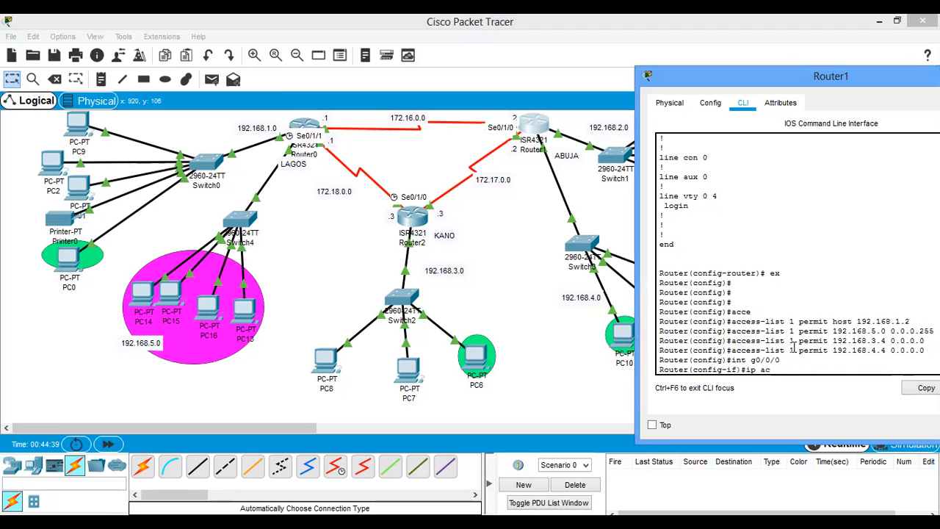
text(ce)
key(Tab)
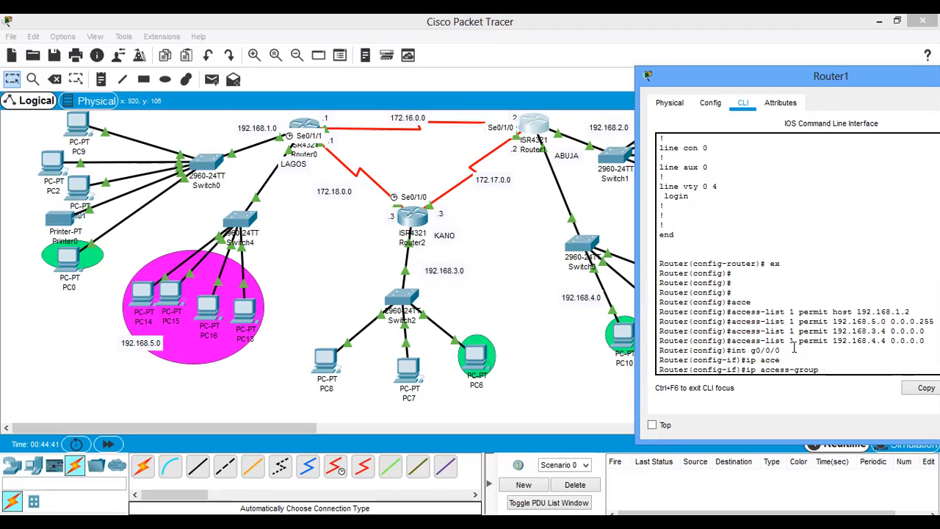
text(1 out)
key(Return)
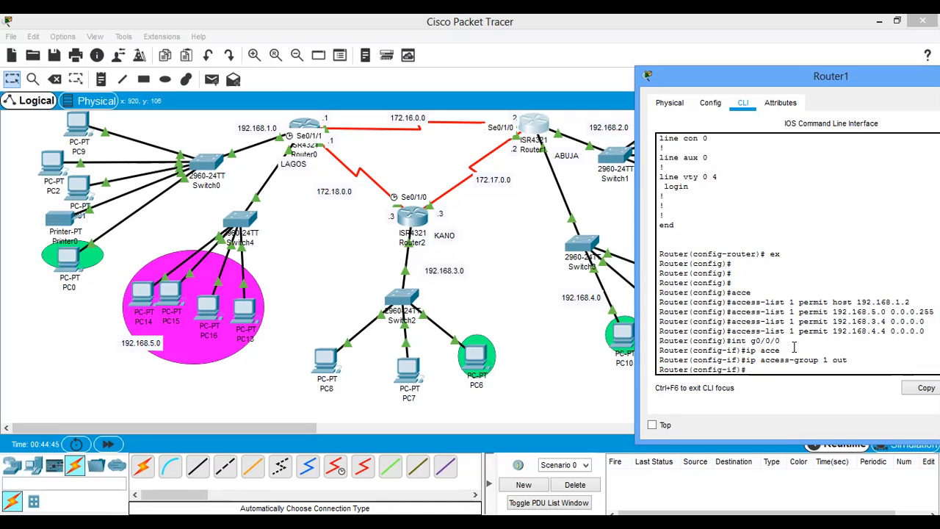
- Exit interface configuration on Router1 to return to privileged EXEC mode
text(e)
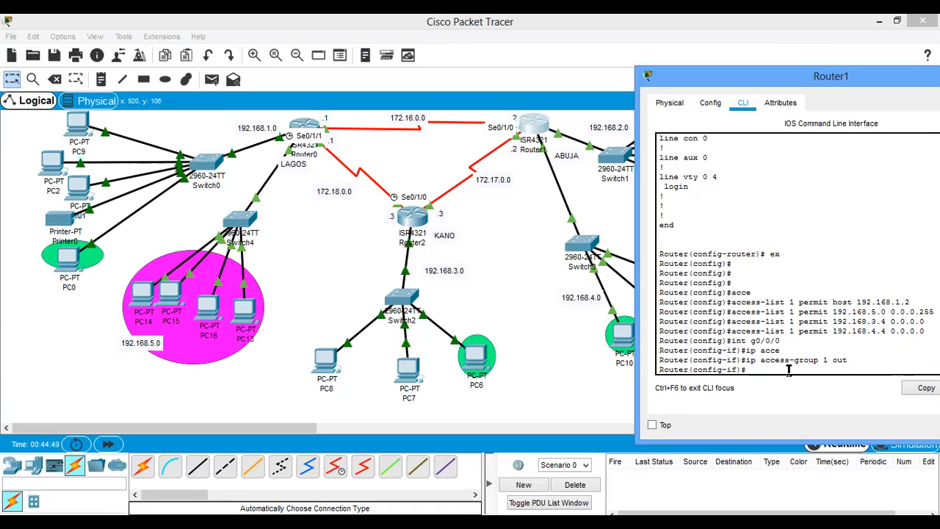
key(ctrl+z)
key(Return)
- Display access list 1 on Router1 with show access-lists 1 and review each of its permit entries
text(show ac)
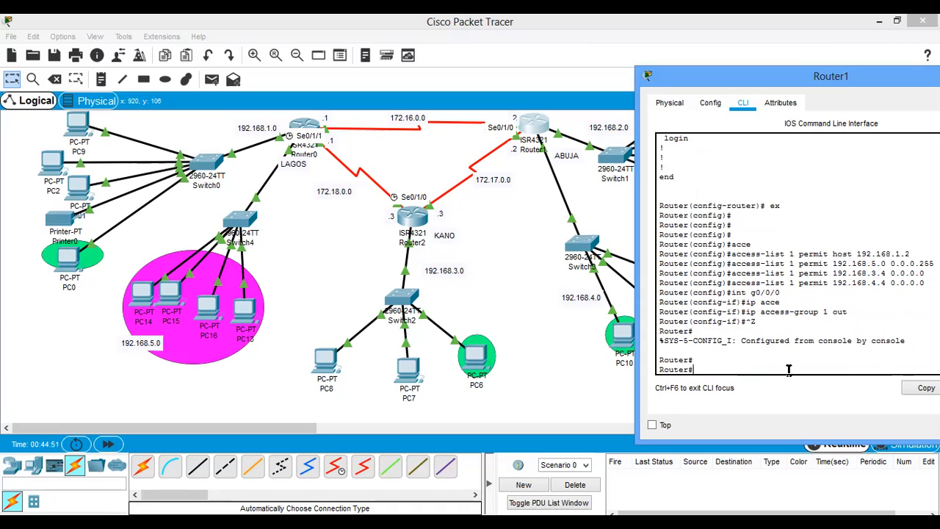
text(c)
key(Tab)
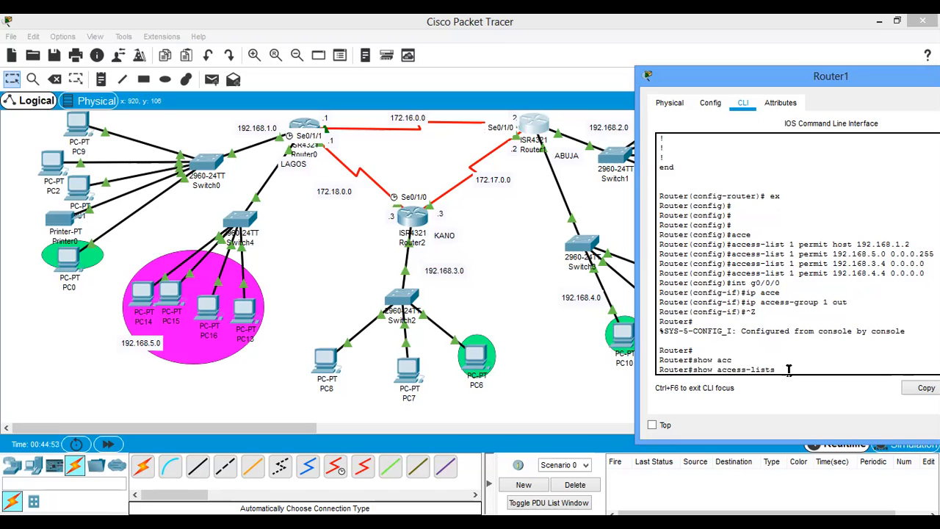
text(1)
key(Return)
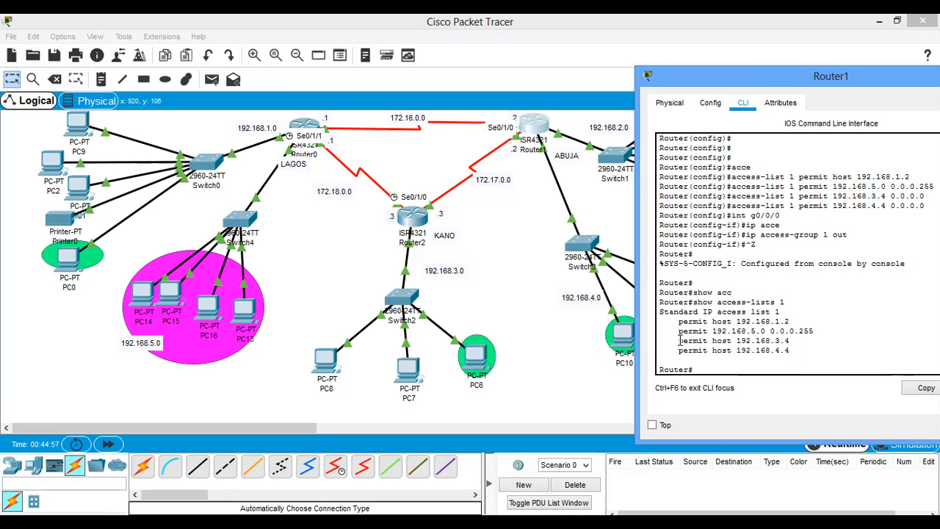
drag(791, 321, 735, 320)
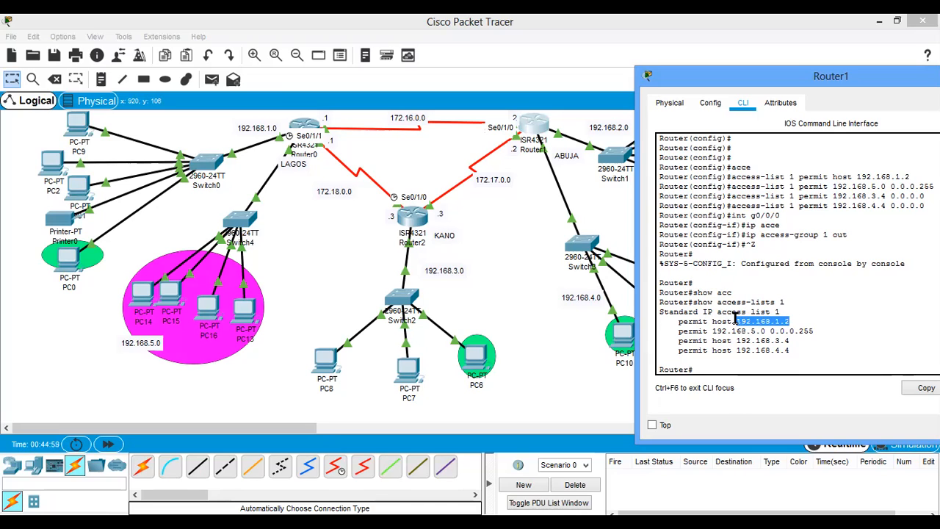
drag(822, 332, 714, 331)
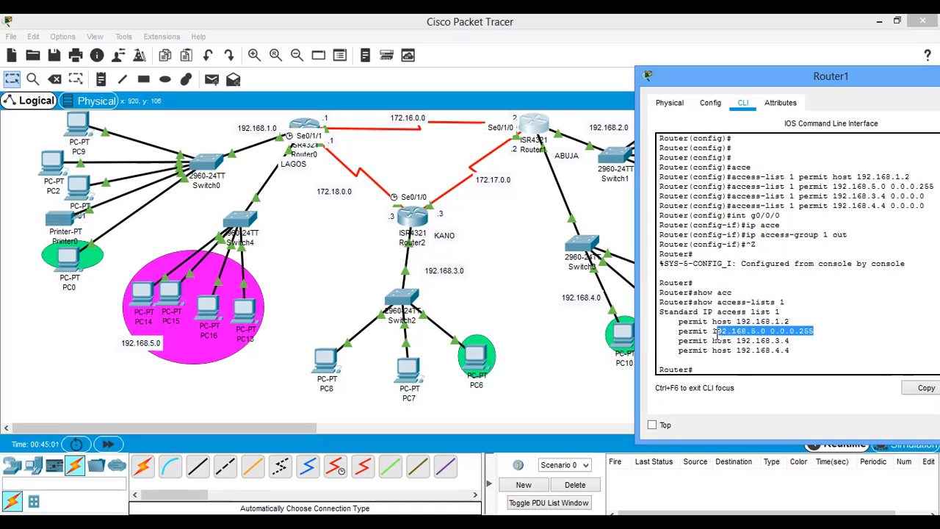
drag(791, 341, 712, 341)
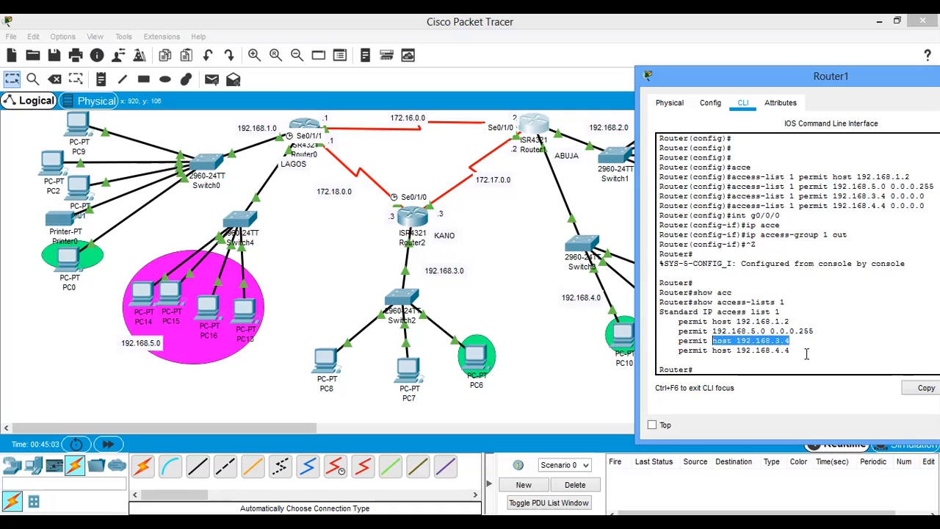
drag(791, 351, 712, 350)
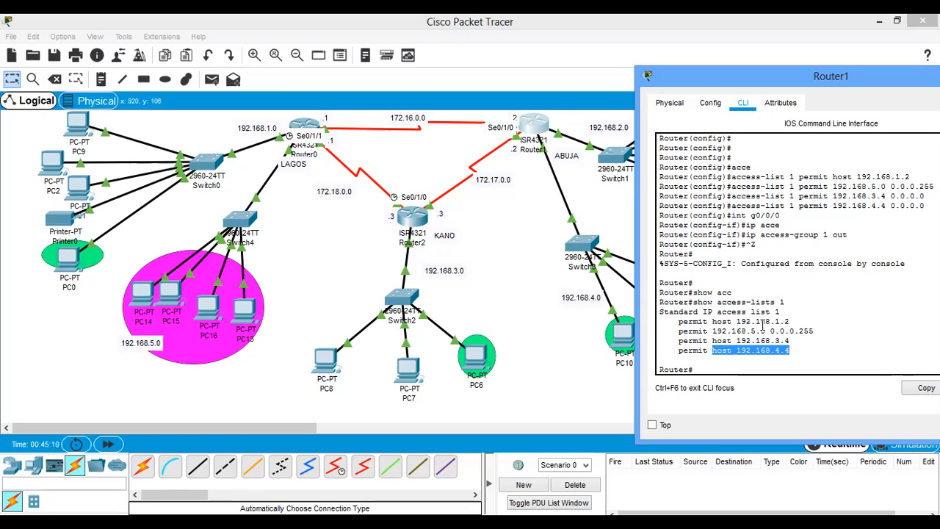
- Save Router1's running configuration to startup-config, accepting the default destination filename
click(719, 371)
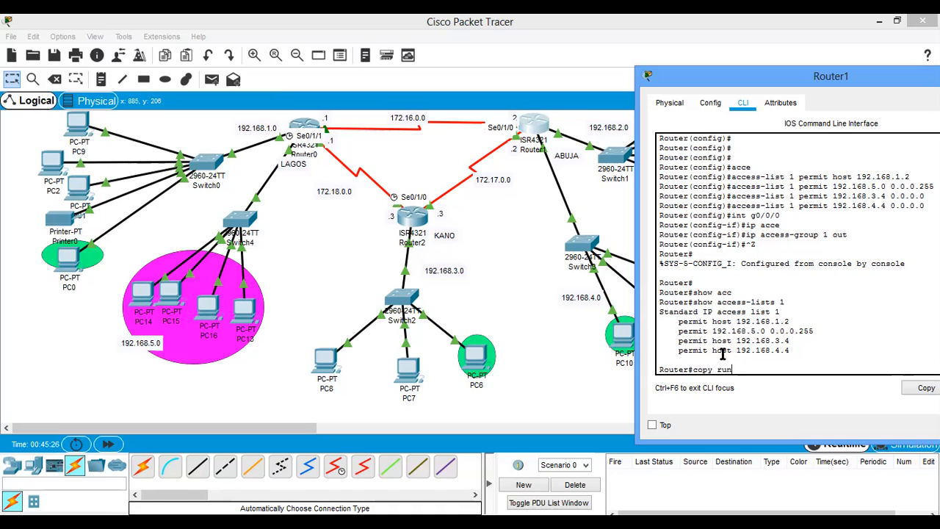
key(Tab)
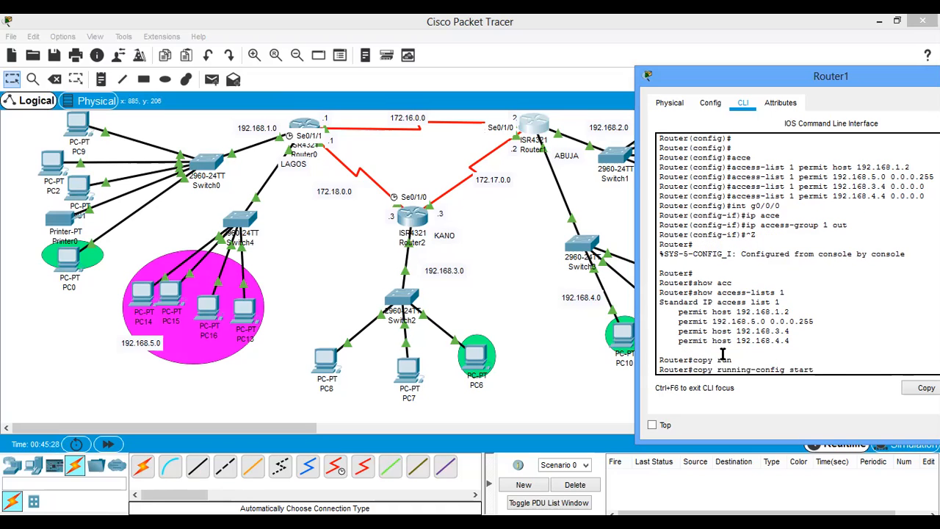
text(start)
key(Tab)
key(Return)
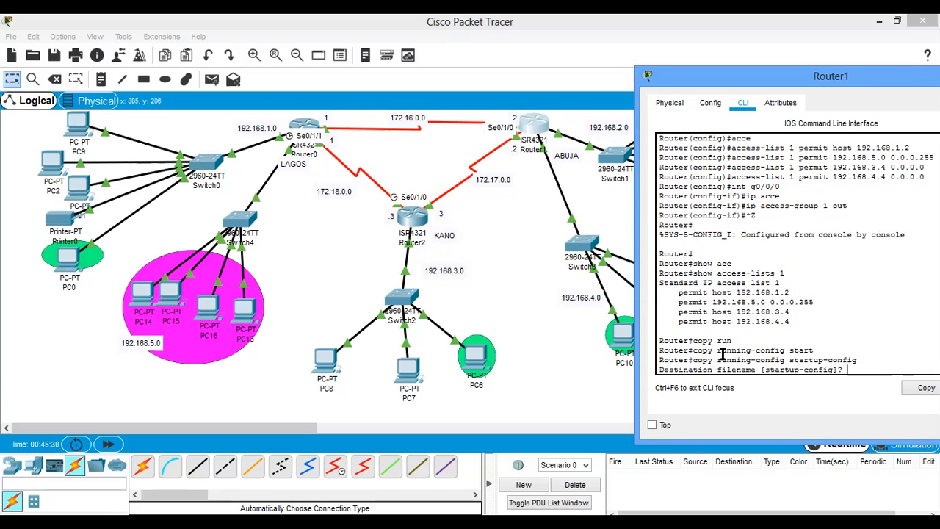
key(Return)
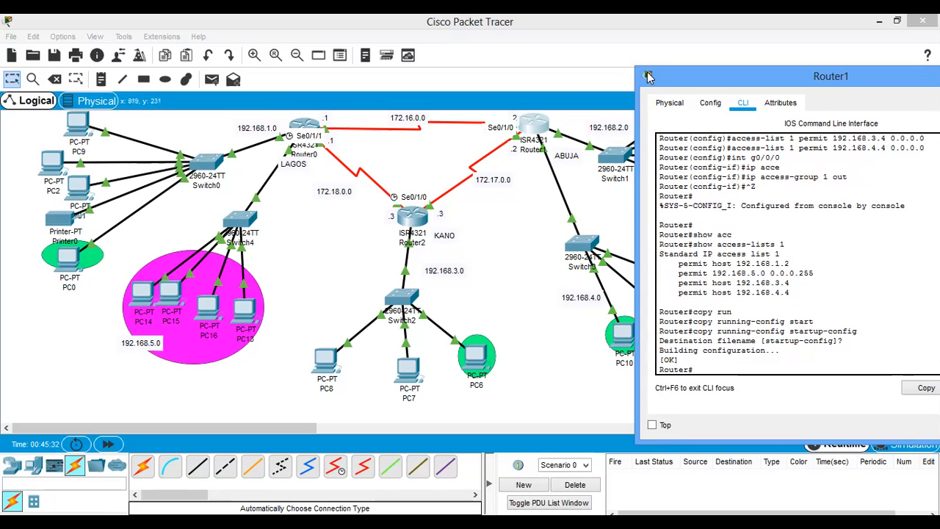
- Test the access list by sending simple PDUs from PC0 to PC3 and from PC13 to PC4
click(523, 229)
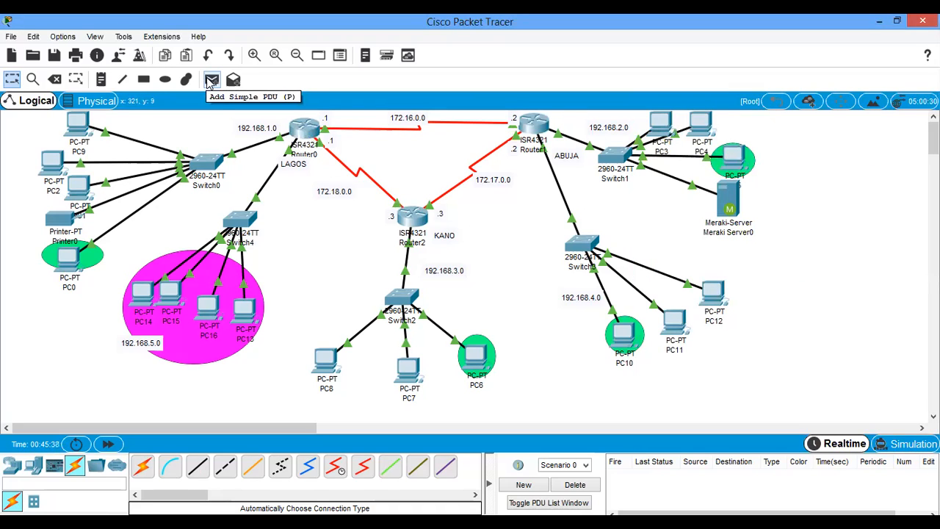
click(210, 79)
click(71, 266)
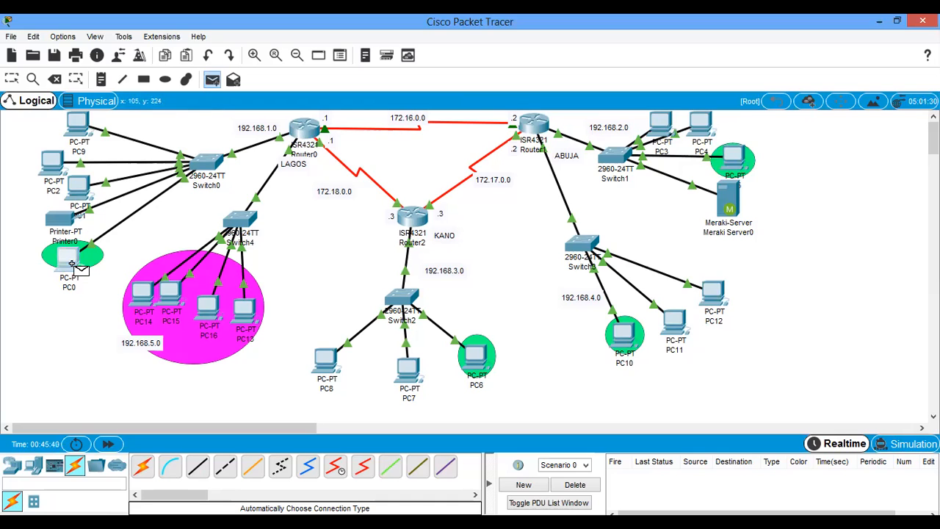
click(665, 125)
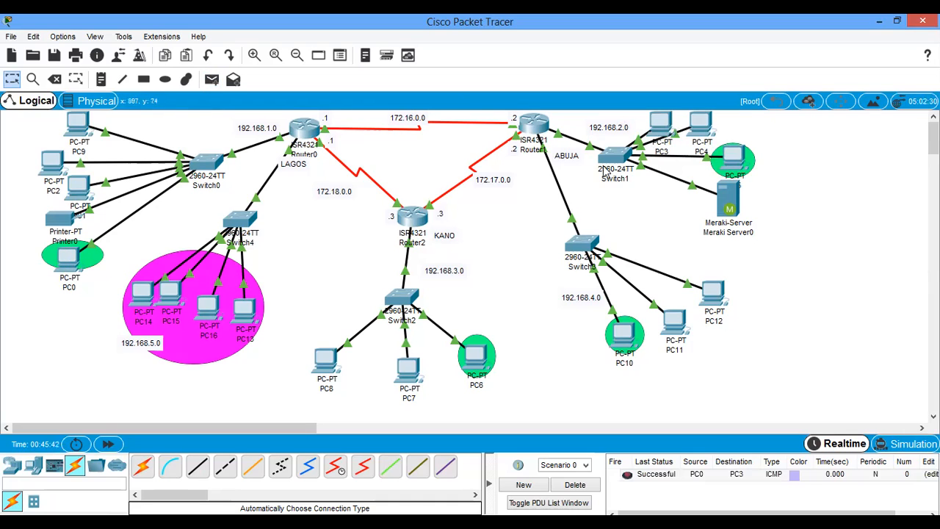
click(212, 79)
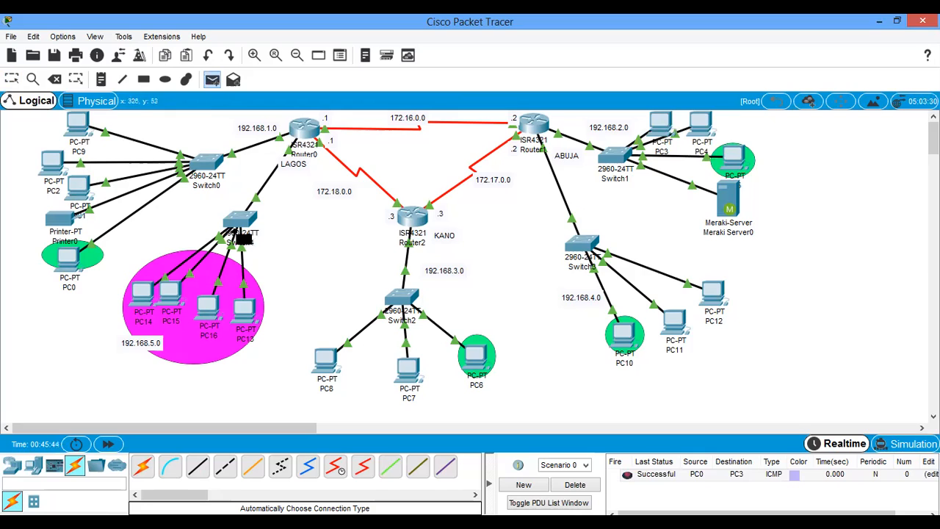
click(245, 312)
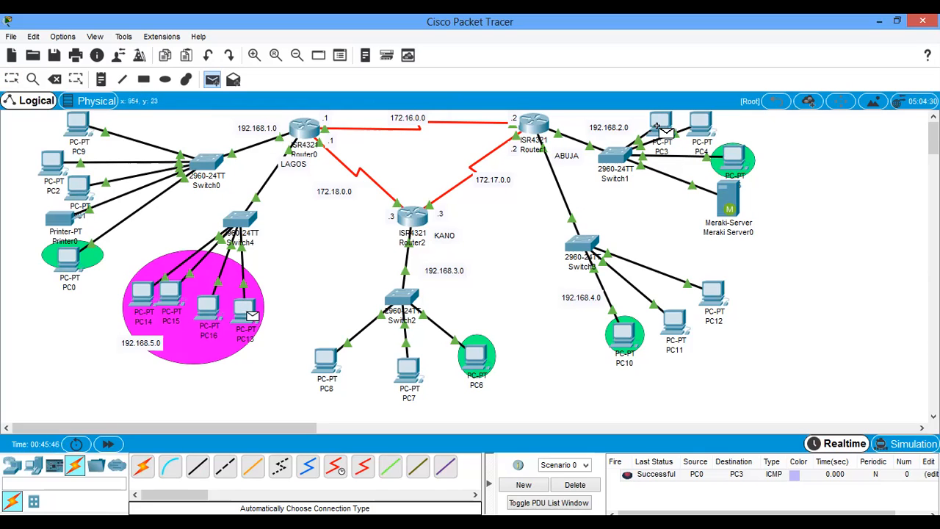
click(699, 123)
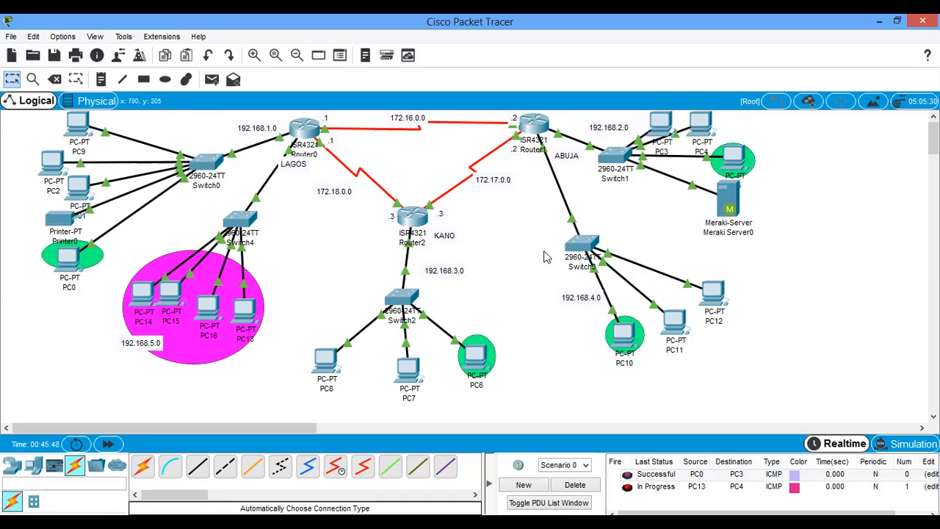
- Send further simple test PDUs from PC6 to PC4 and from PC10 to PC5
click(213, 79)
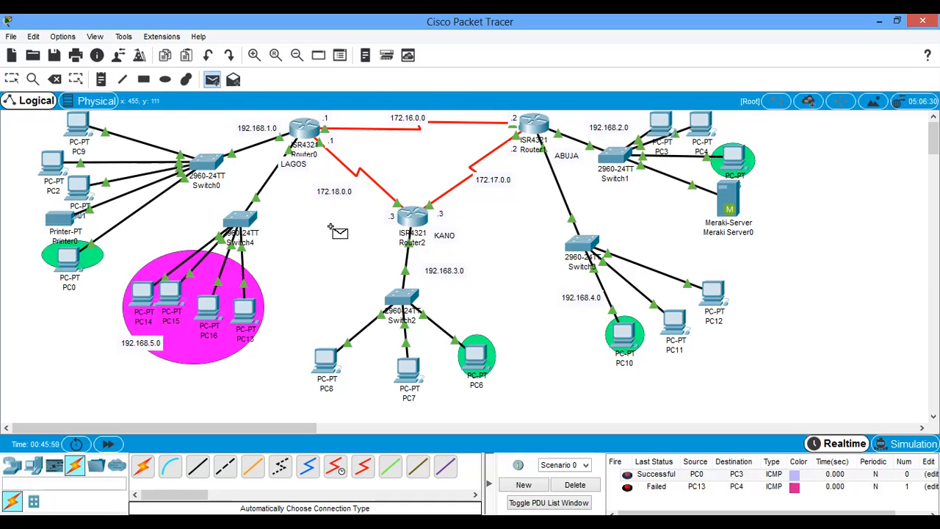
click(483, 360)
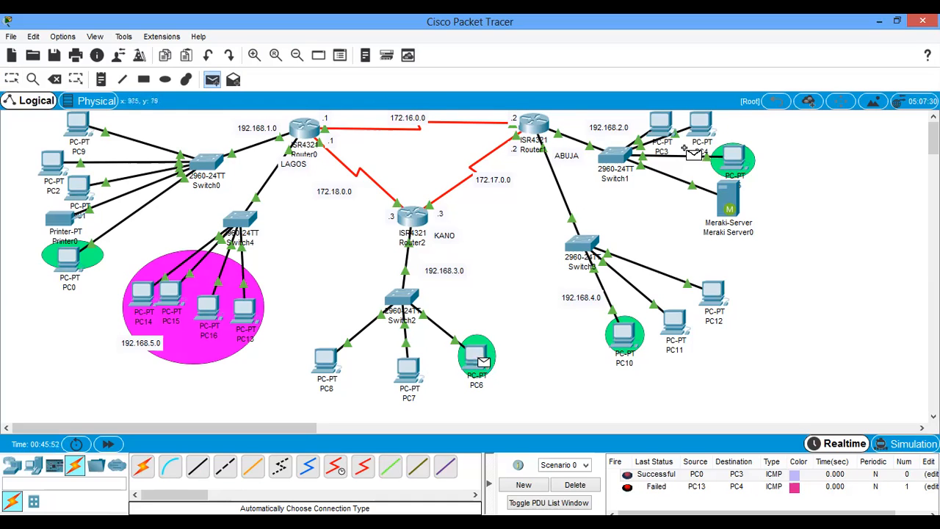
click(700, 124)
click(213, 79)
click(626, 336)
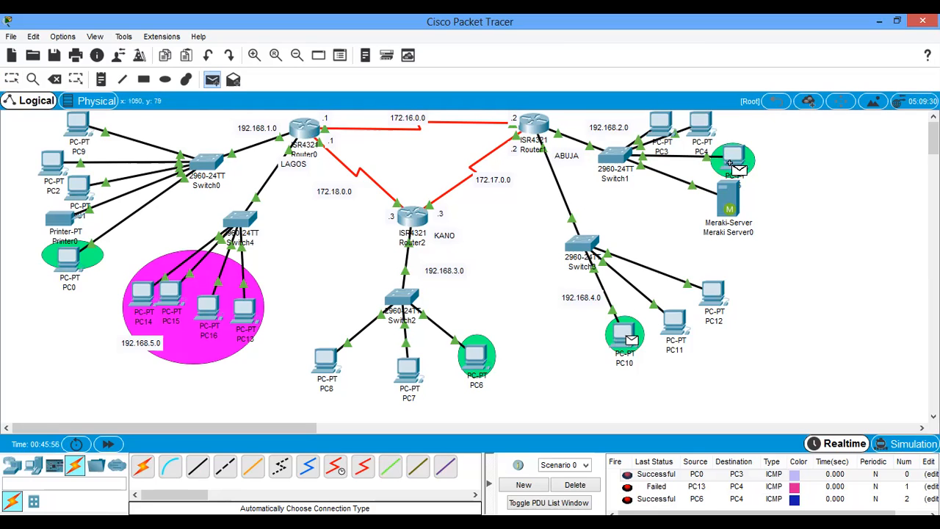
click(734, 161)
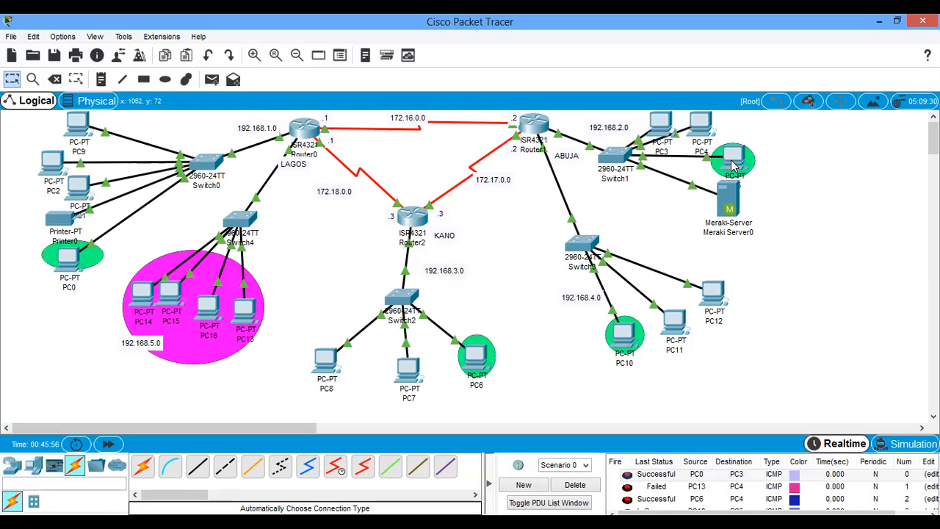
- Clear the PDU list and send a simple test PDU from PC1 to PC3
click(569, 488)
click(211, 79)
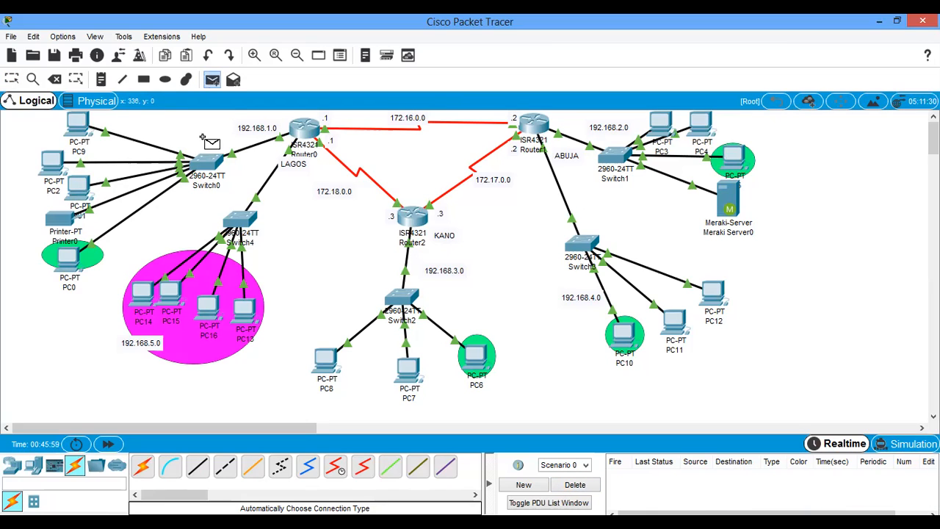
click(83, 188)
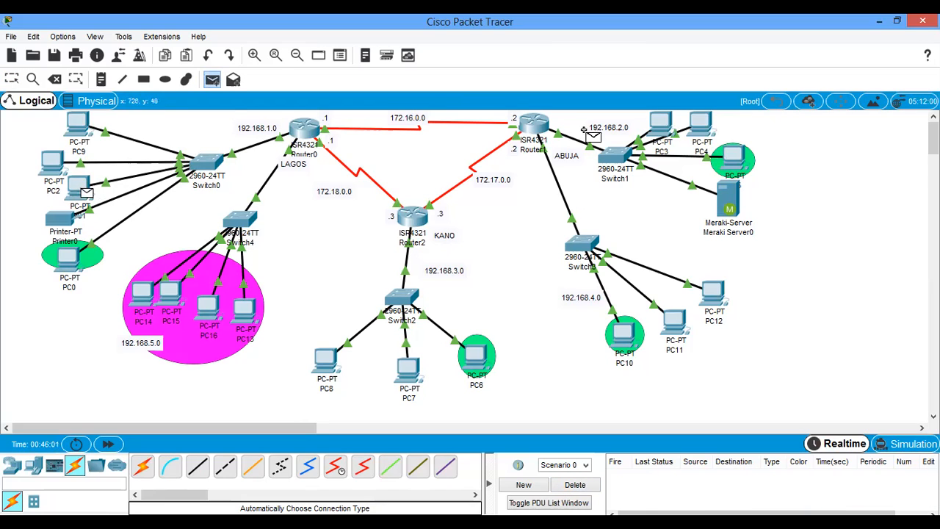
click(661, 124)
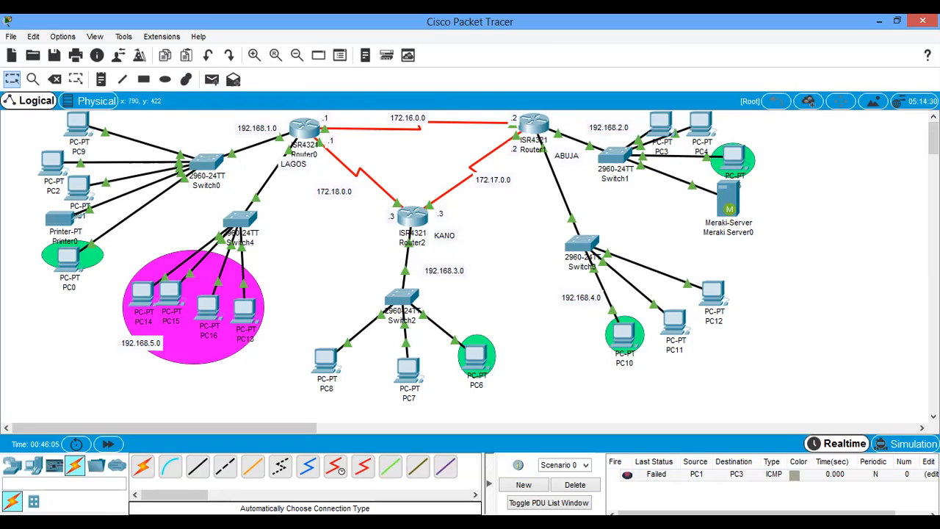
- Clear the PDU list, switch to Simulation mode, and play a simple PDU from PC0 to PC3
click(575, 485)
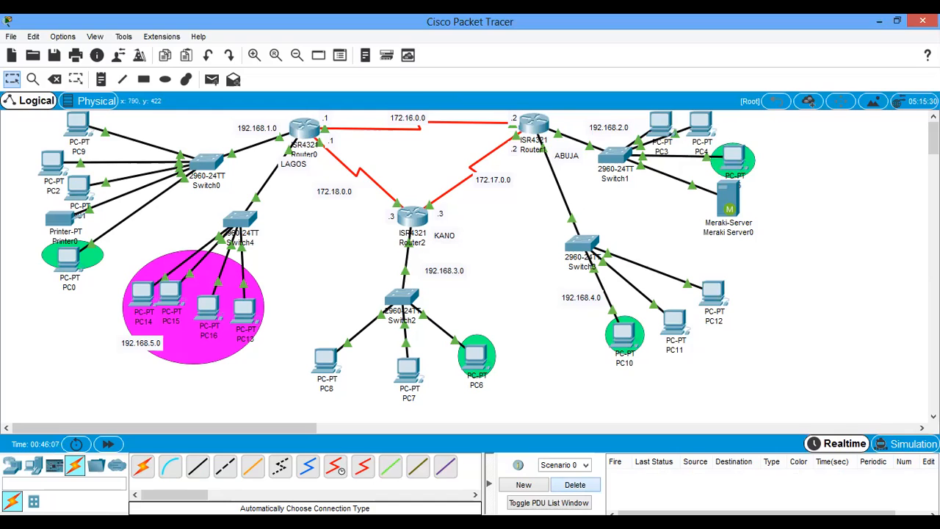
click(915, 444)
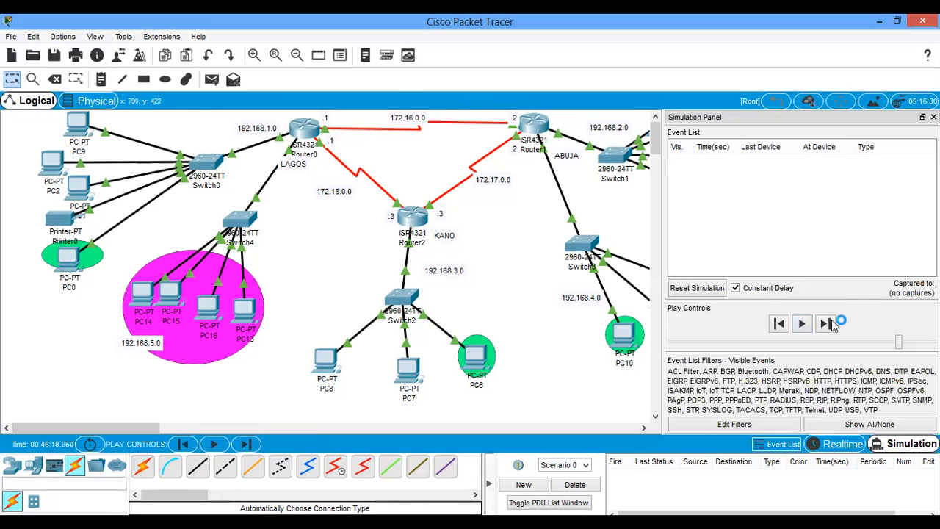
click(933, 117)
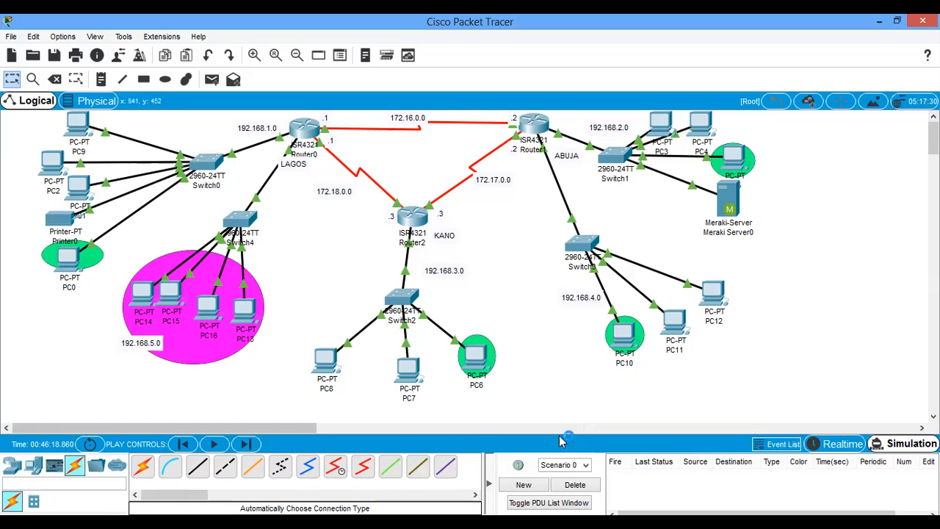
click(212, 79)
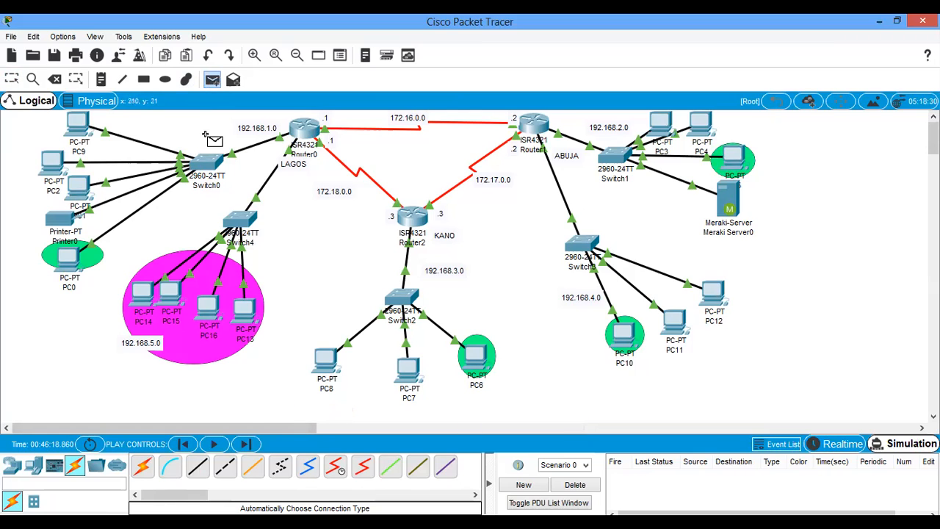
click(70, 261)
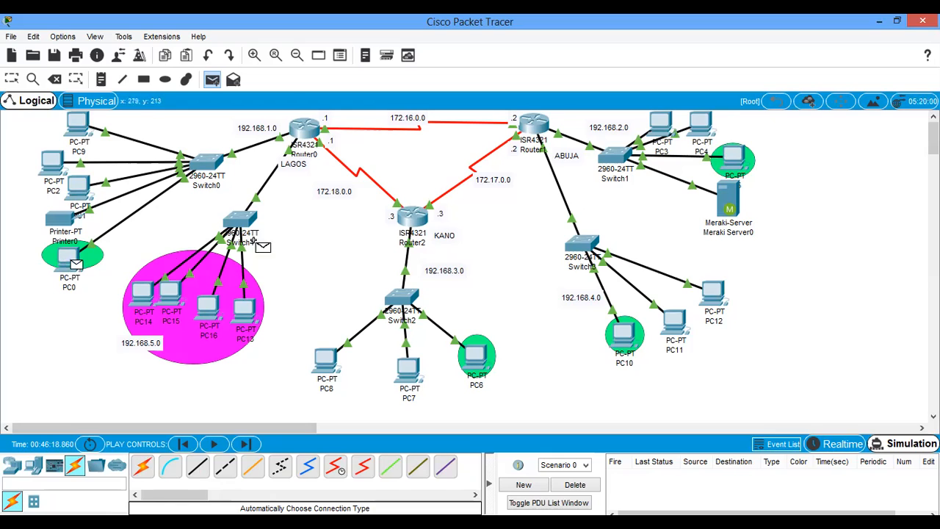
click(660, 124)
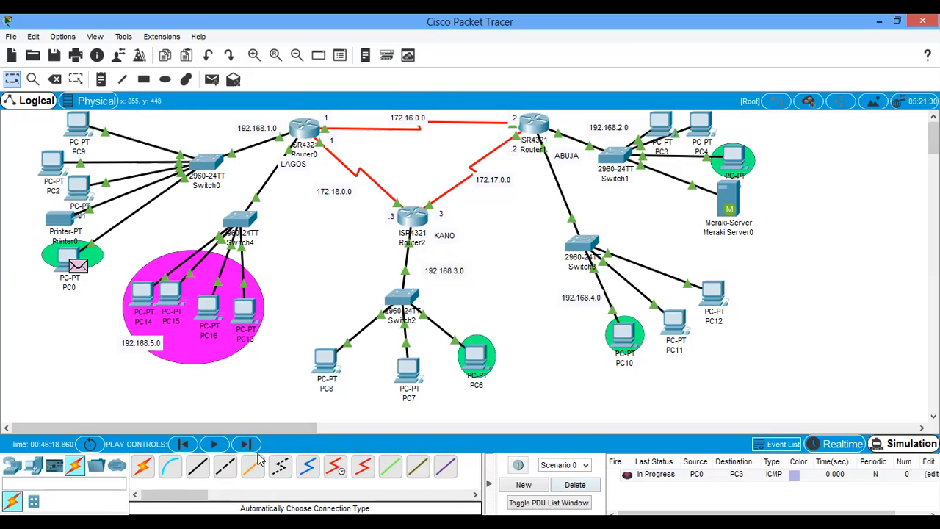
click(213, 444)
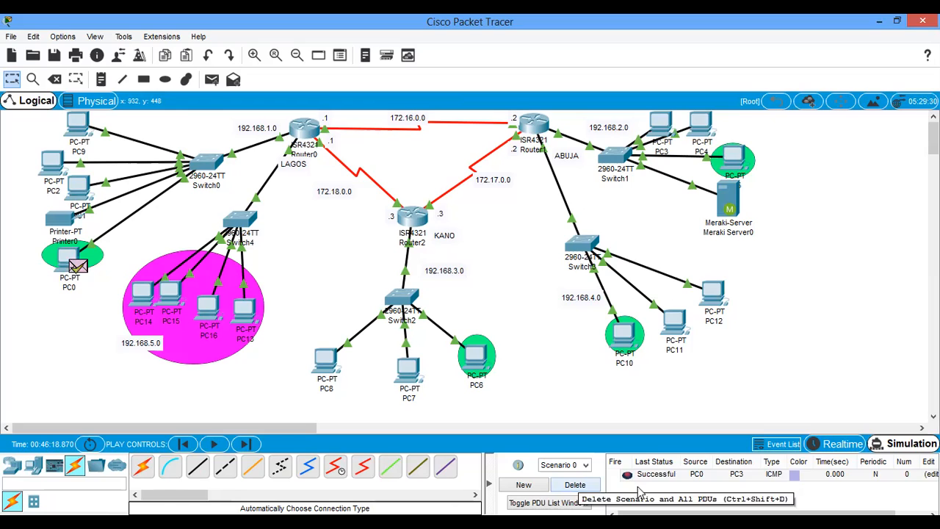
- Clear the scenario's PDUs and send a simple PDU from PC9 to PC5 in Simulation mode
click(590, 482)
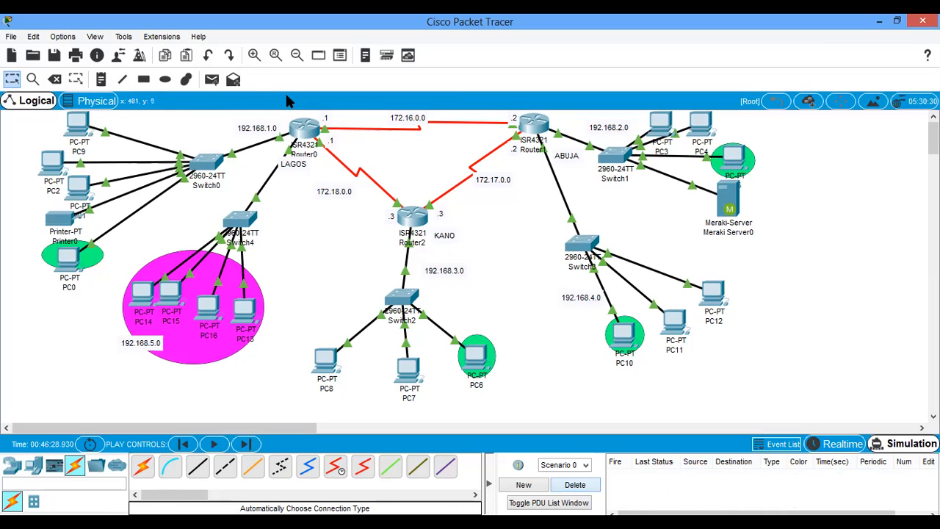
click(212, 80)
click(81, 130)
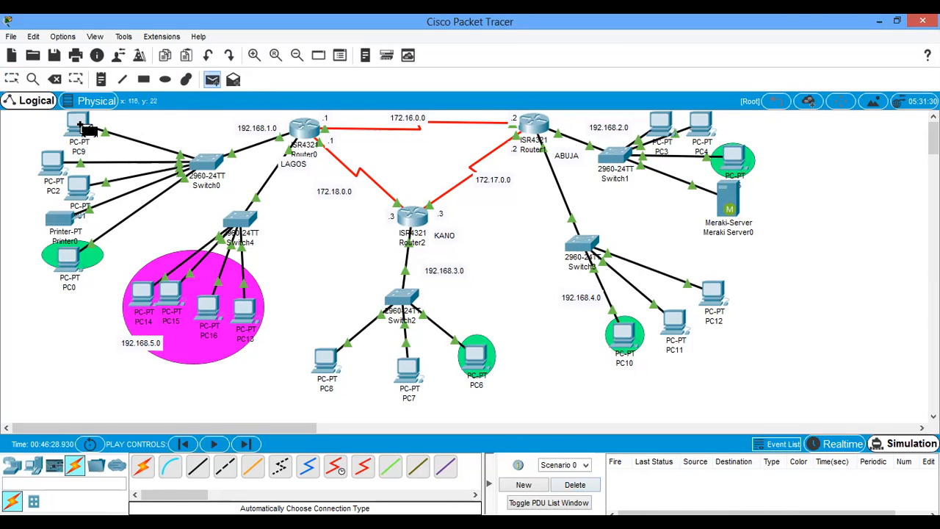
click(737, 159)
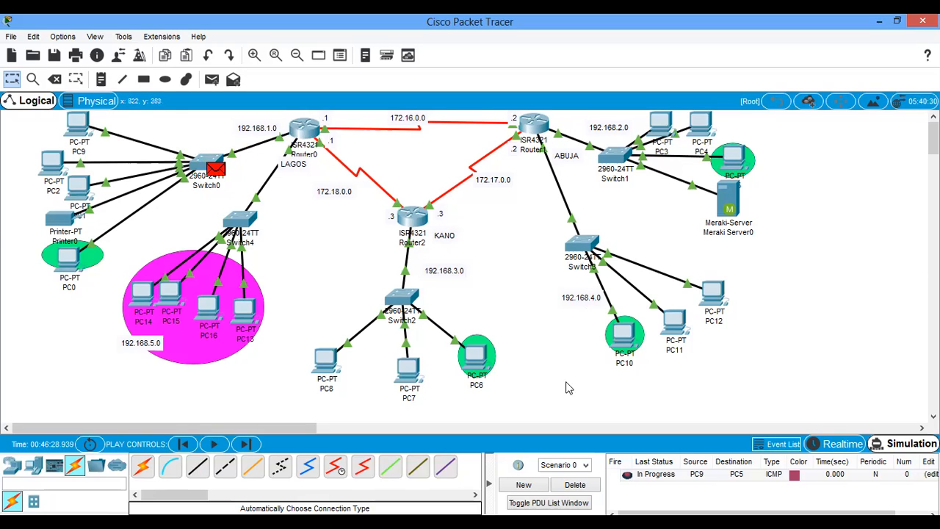
- Clear the scenario's PDUs and simulate a simple PDU from PC13 to Meraki Server0
click(579, 486)
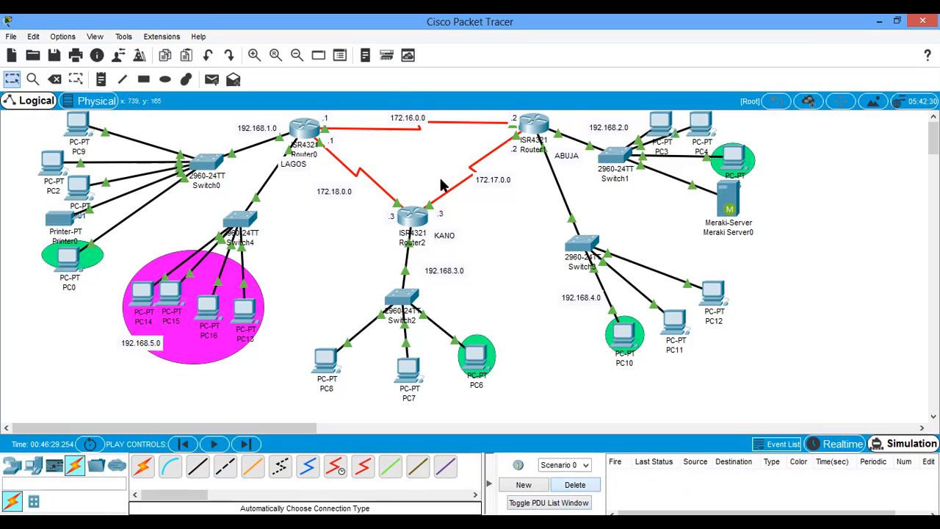
click(212, 79)
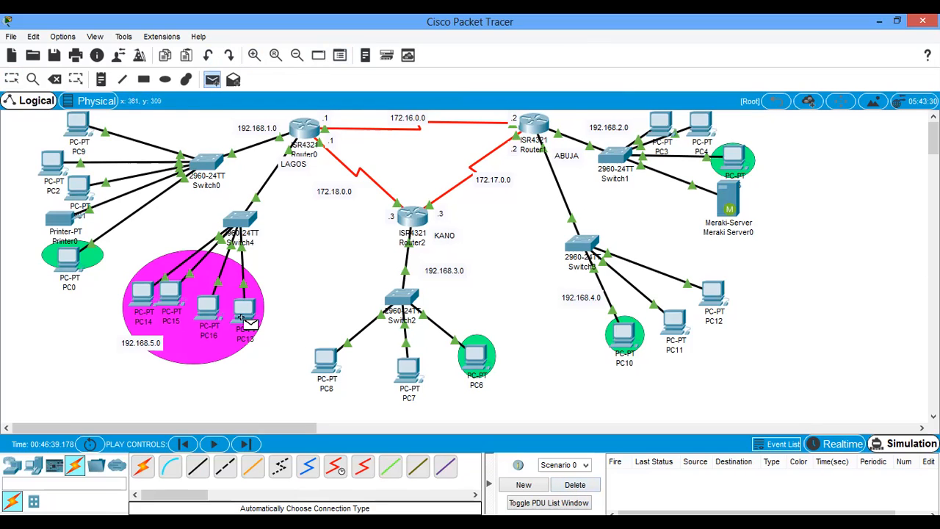
click(241, 314)
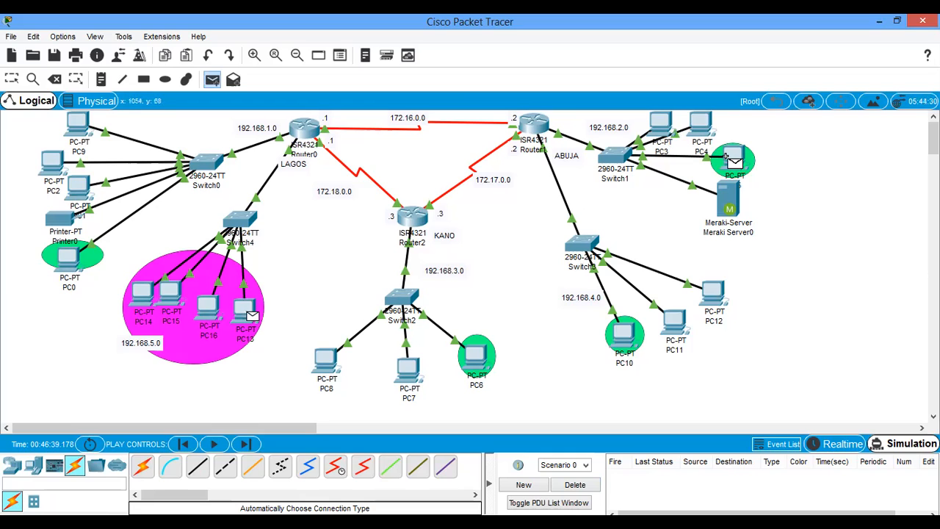
click(728, 211)
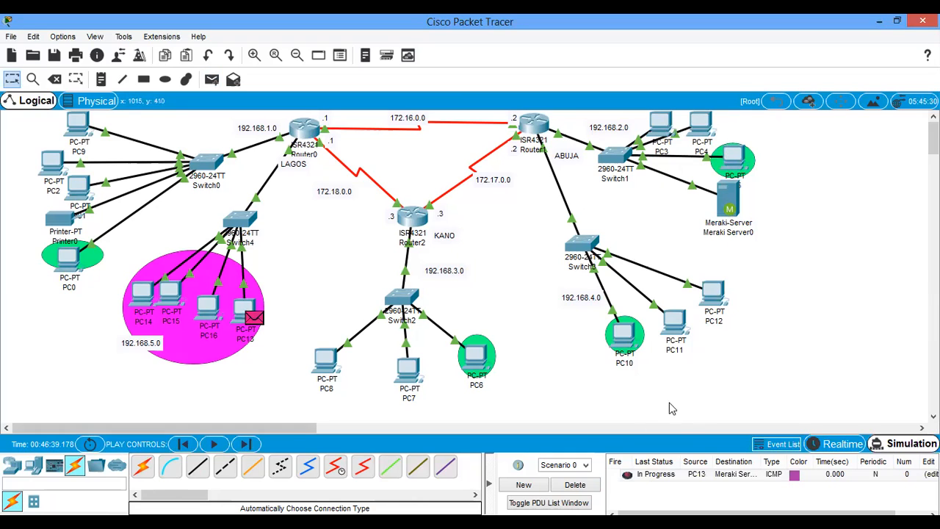
click(214, 444)
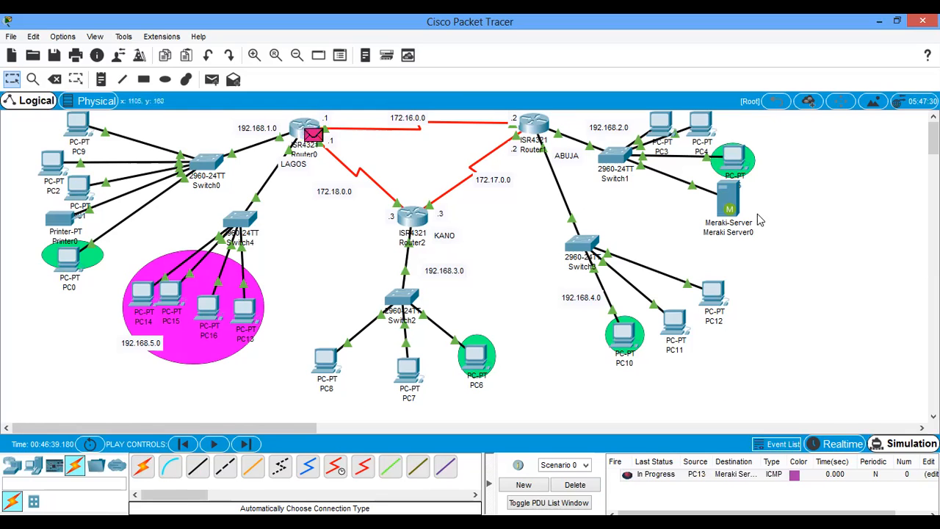
mouse_move(753, 202)
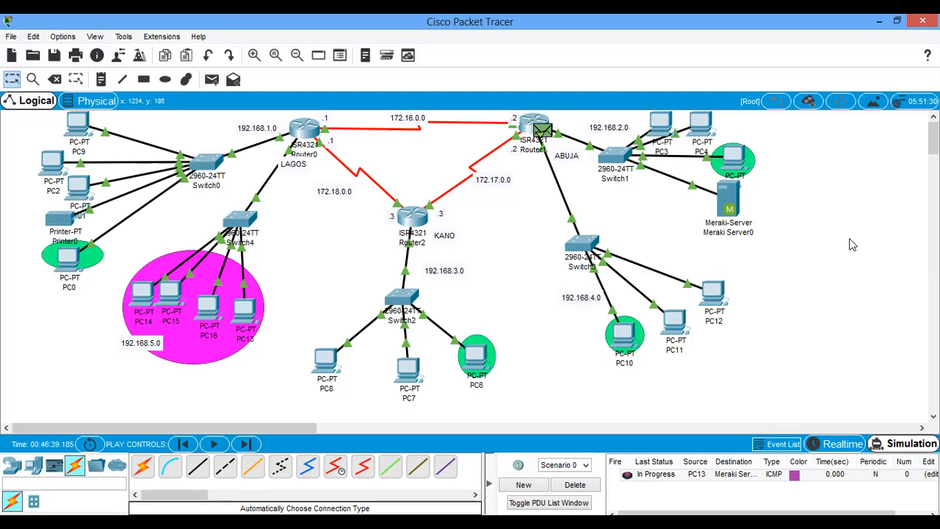
- Delete the running PDU, repeat the PC13 to Meraki Server0 simulation, and clear the scenario again
click(575, 485)
click(211, 79)
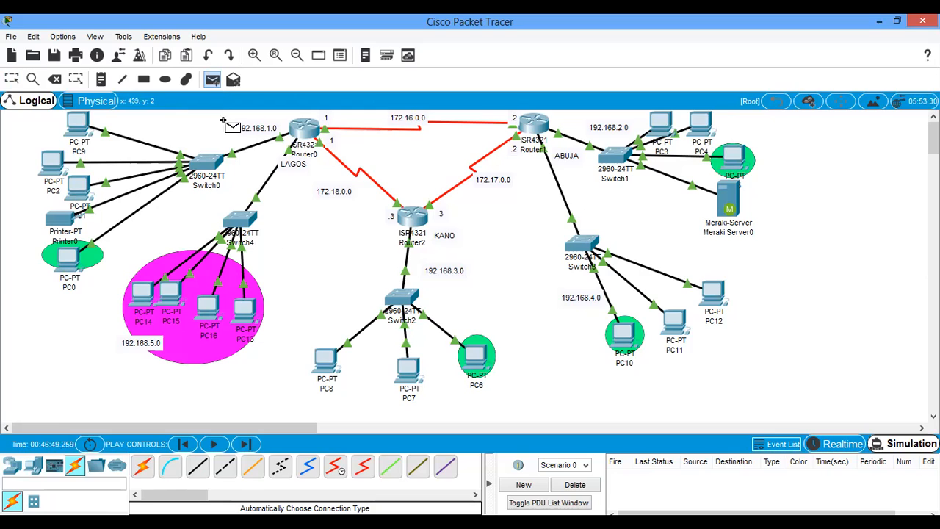
click(247, 314)
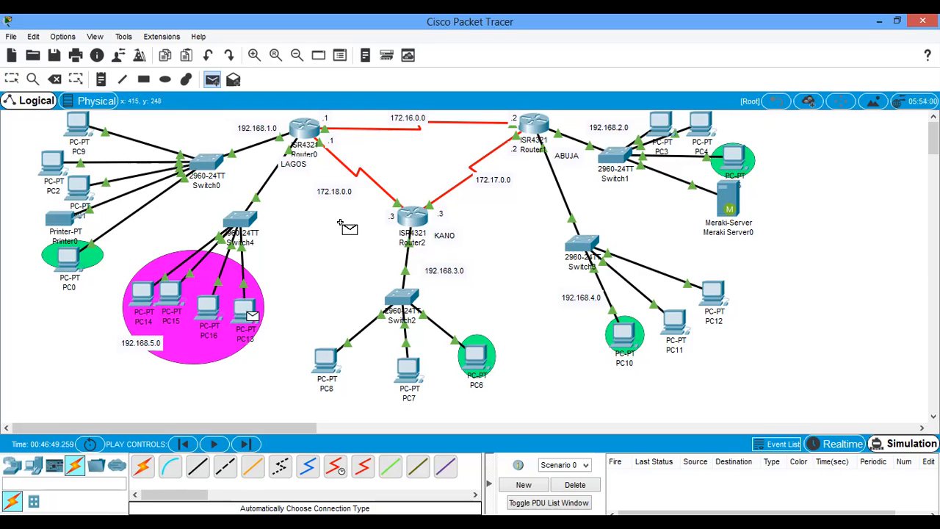
click(726, 201)
click(215, 446)
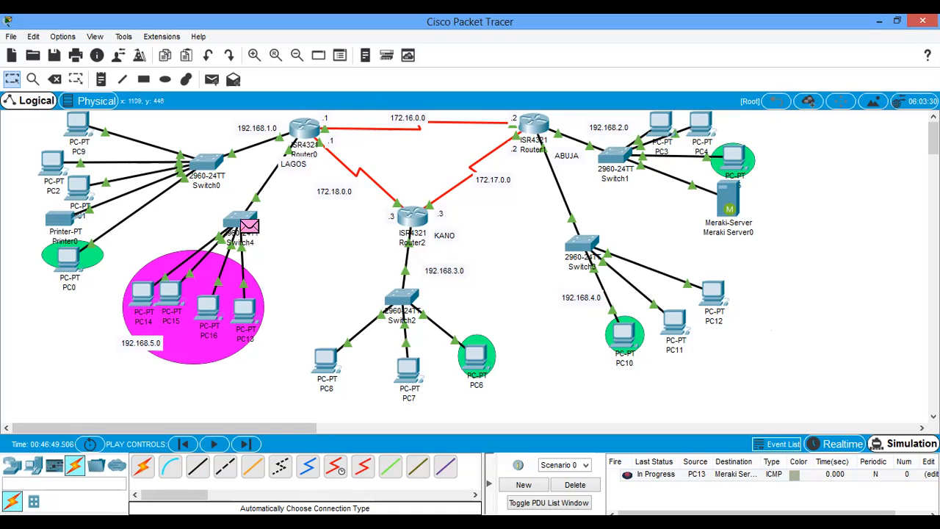
click(576, 485)
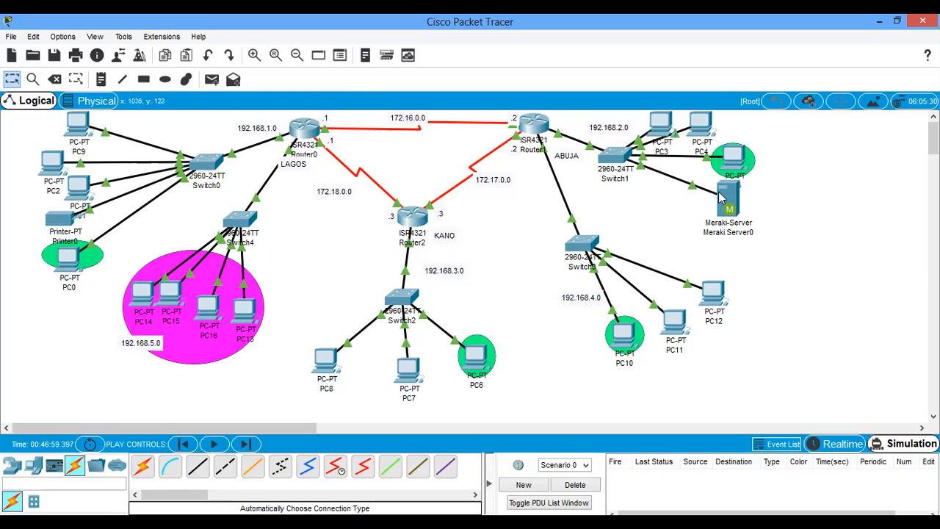
- Display Router1's running configuration with sh run and review the access-group on GigabitEthernet0/0/0 and the access list 1 entries
mouse_move(728, 195)
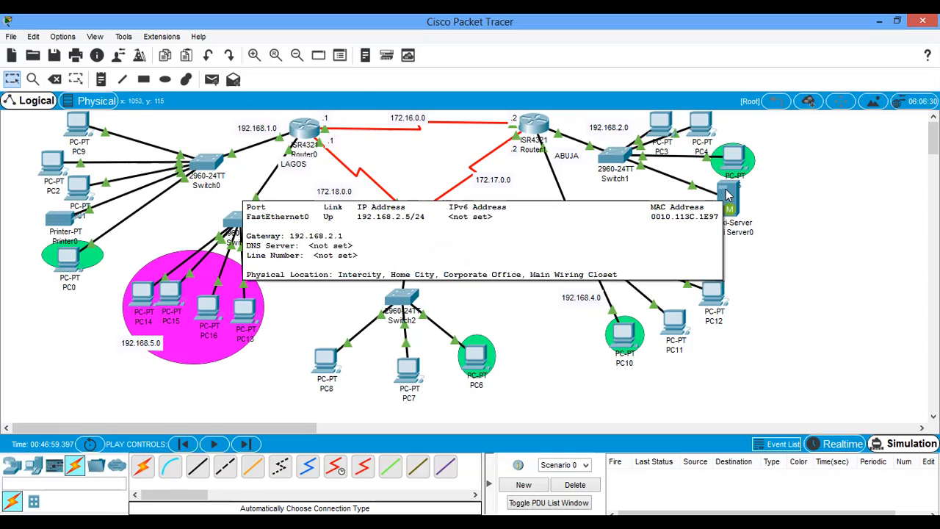
mouse_move(534, 126)
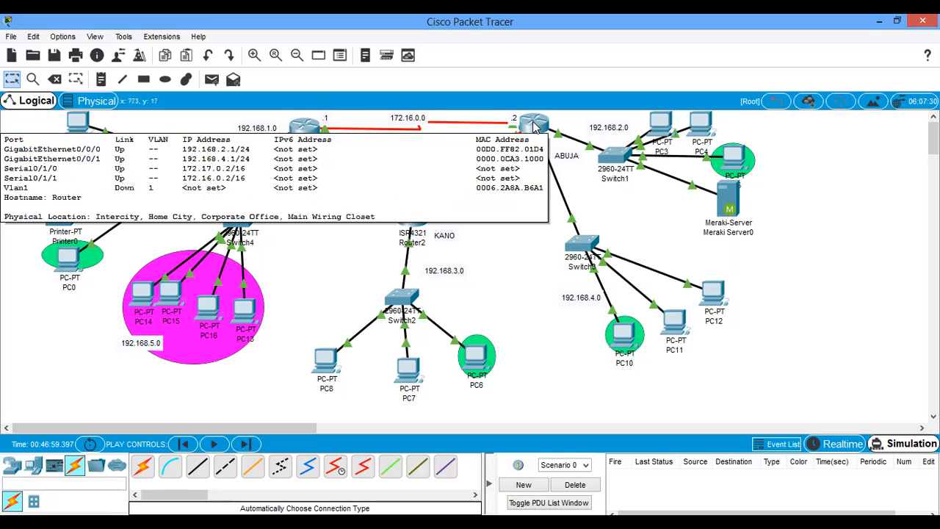
click(535, 126)
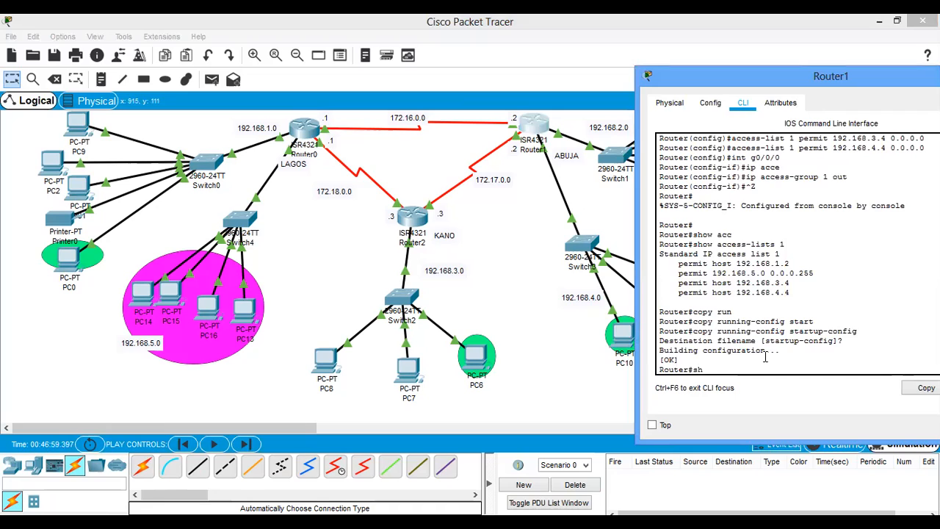
text(sh run)
key(Return)
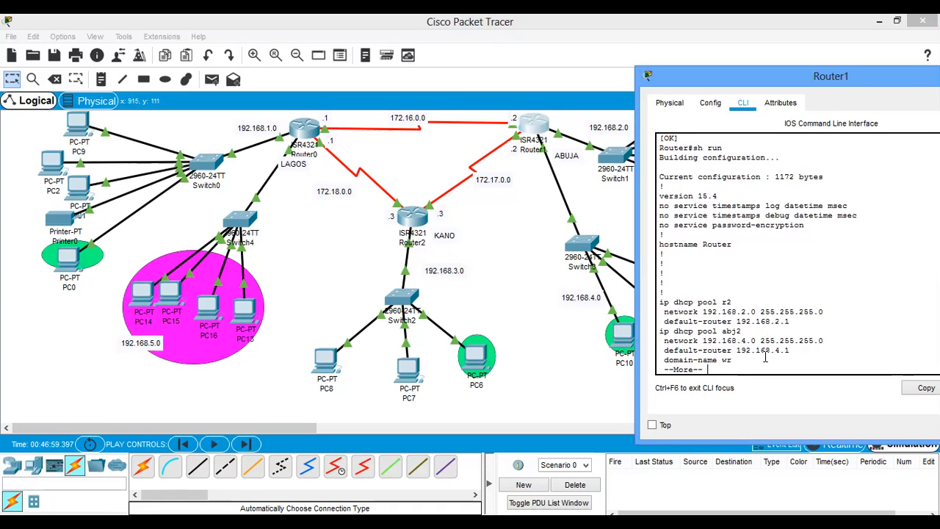
key(space)
key(space)
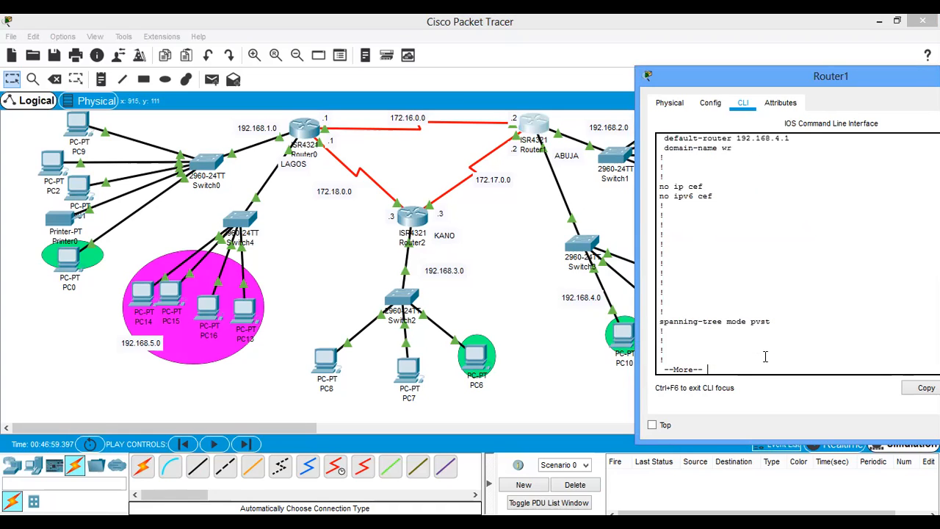
drag(769, 195, 666, 195)
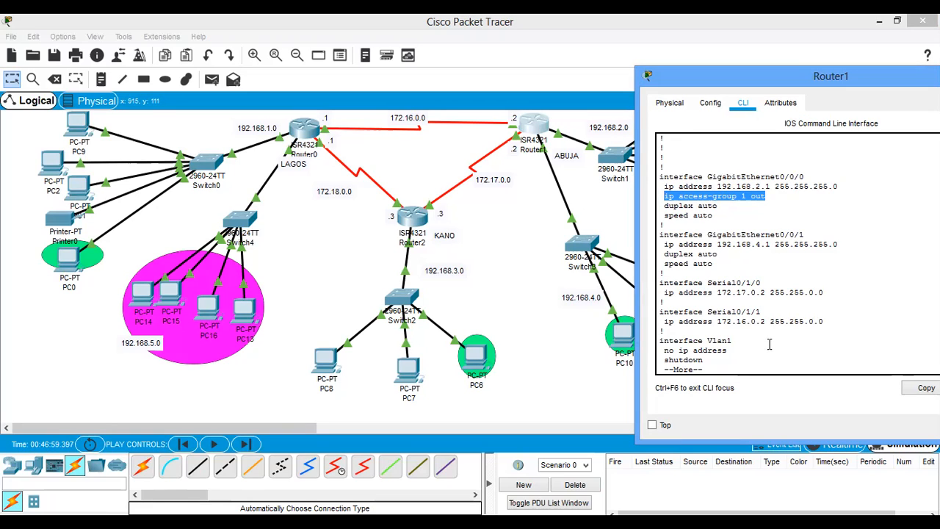
key(space)
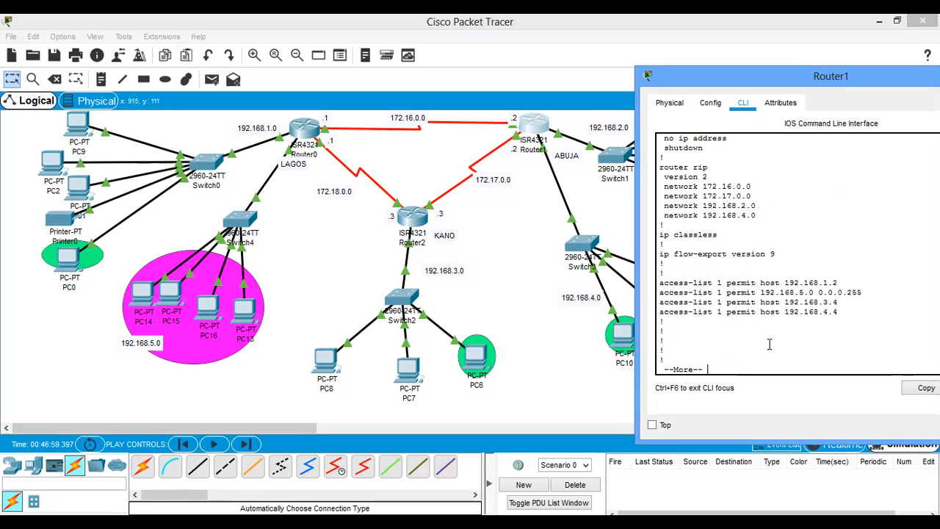
- Return to the topology and simulate a simple PDU from PC13 to PC3
click(334, 182)
click(212, 79)
click(242, 314)
click(667, 133)
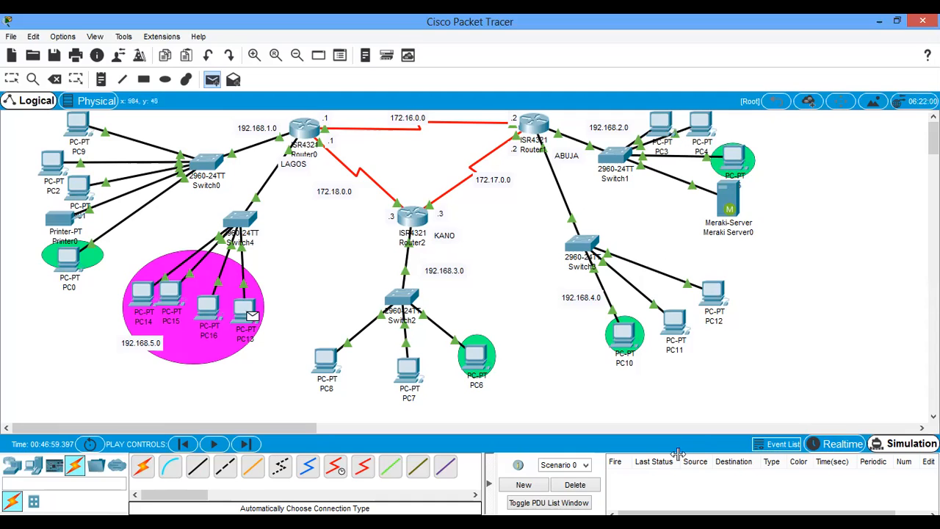
click(214, 445)
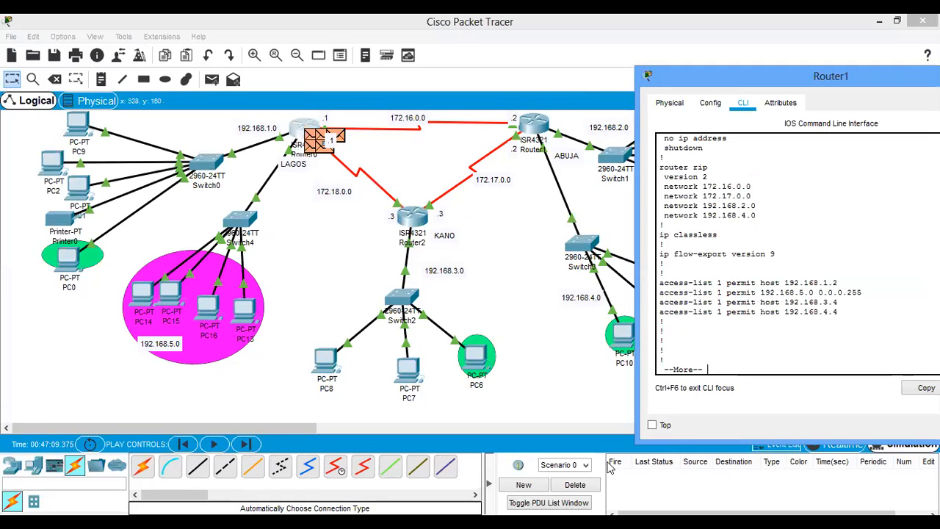
- Clear the scenario, simulate a simple PDU from PC13 to PC3 through to completion, and delete it again
click(610, 468)
click(578, 490)
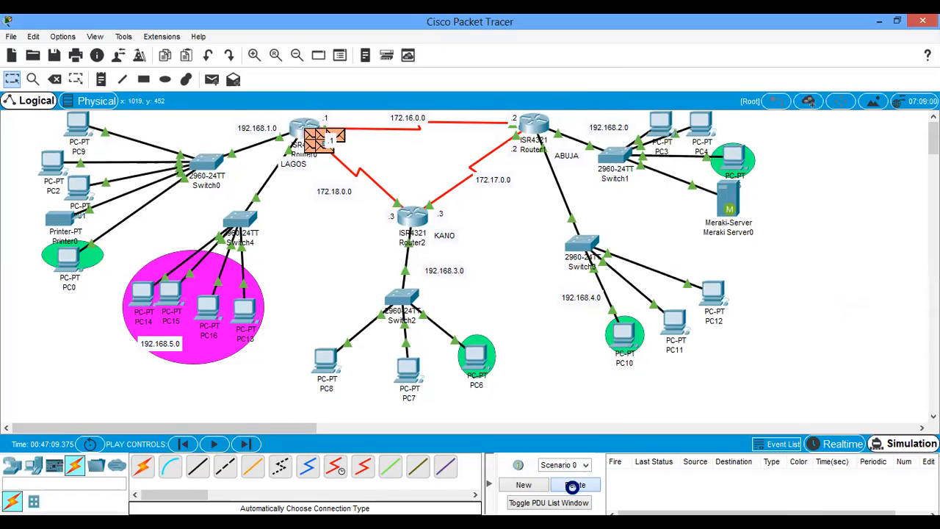
click(213, 79)
click(249, 312)
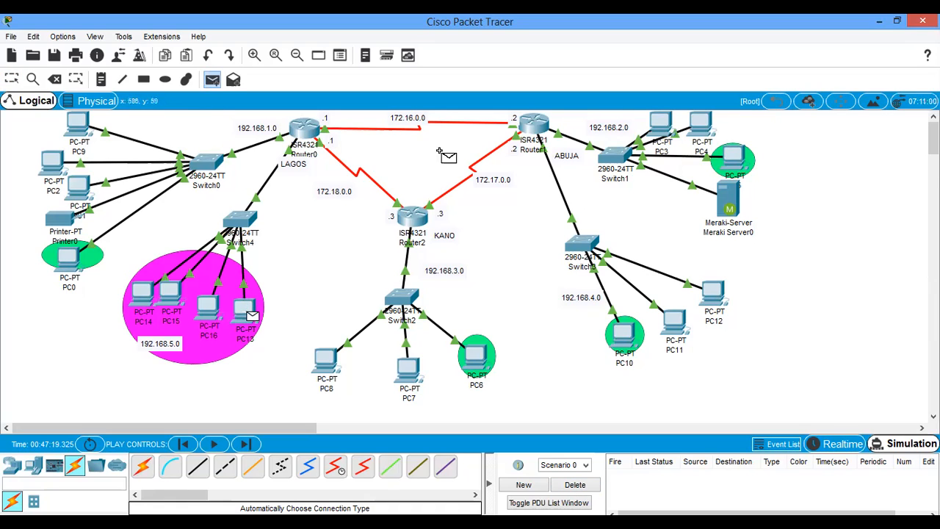
click(663, 126)
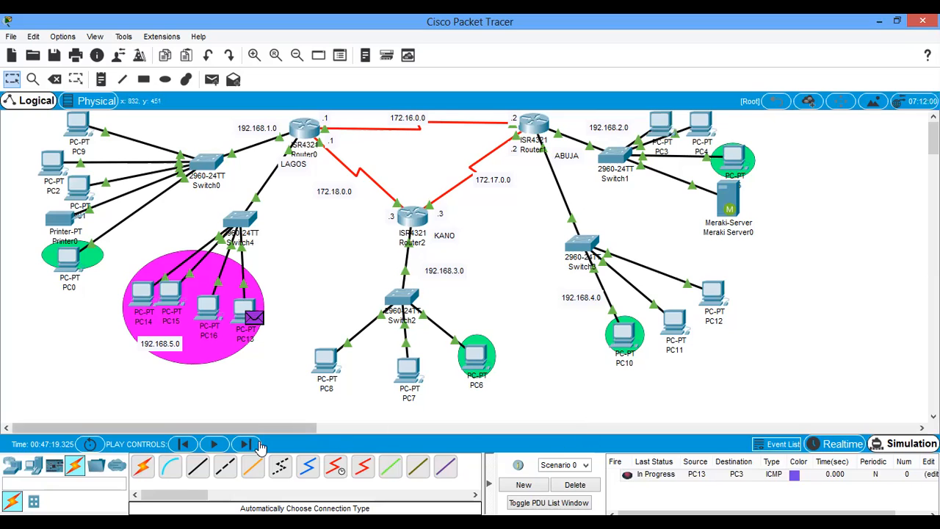
click(214, 444)
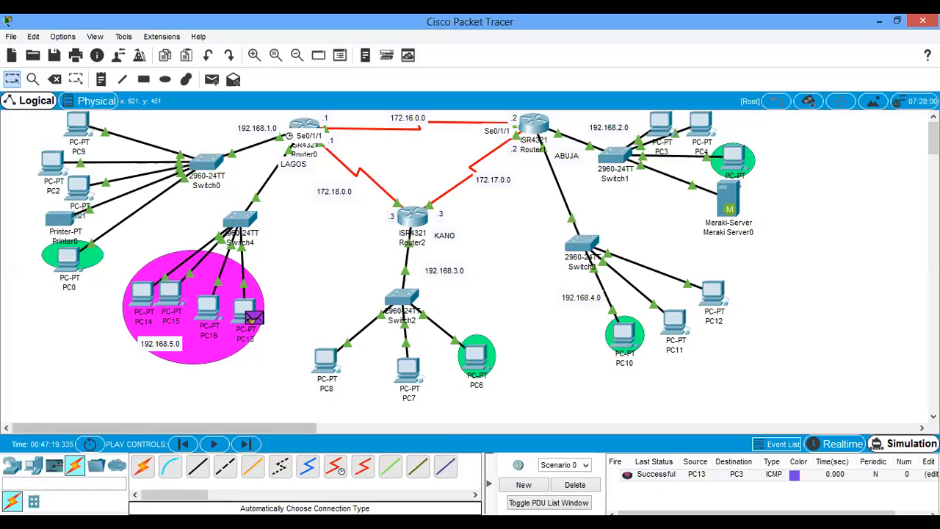
click(573, 486)
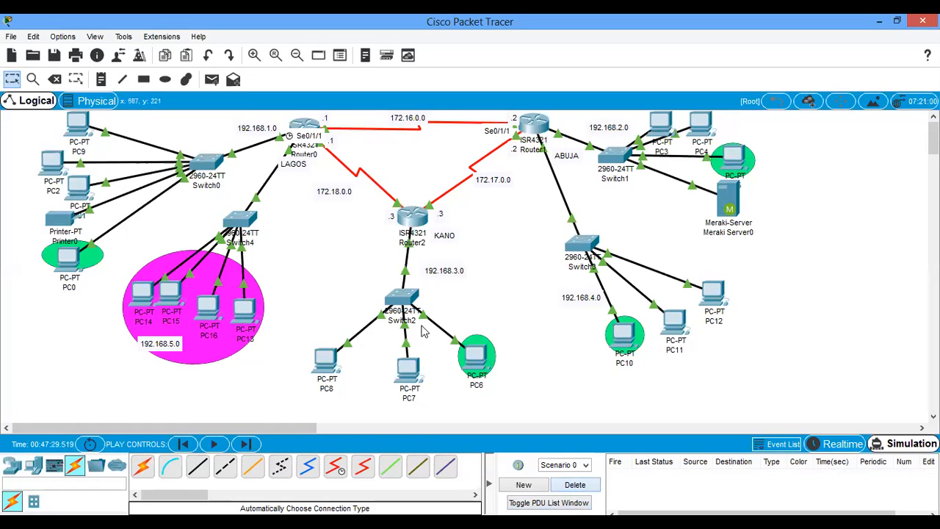
- Simulate a simple PDU from PC7 to Meraki Server0, follow it to Router2, and clear the scenario
click(212, 80)
click(408, 371)
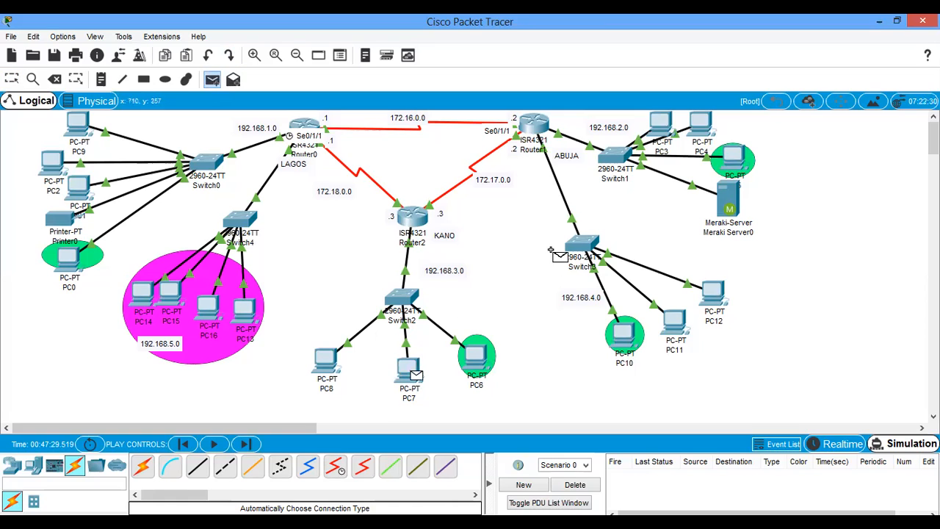
click(732, 196)
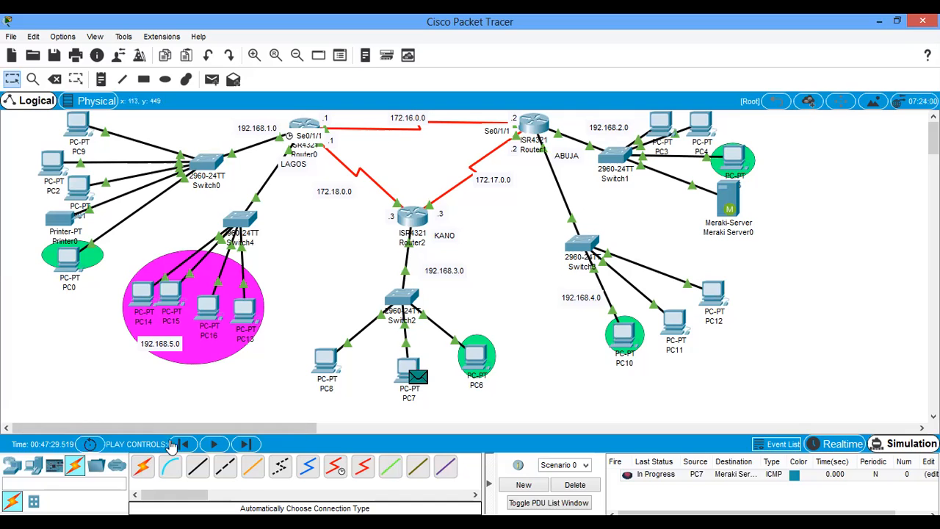
click(214, 444)
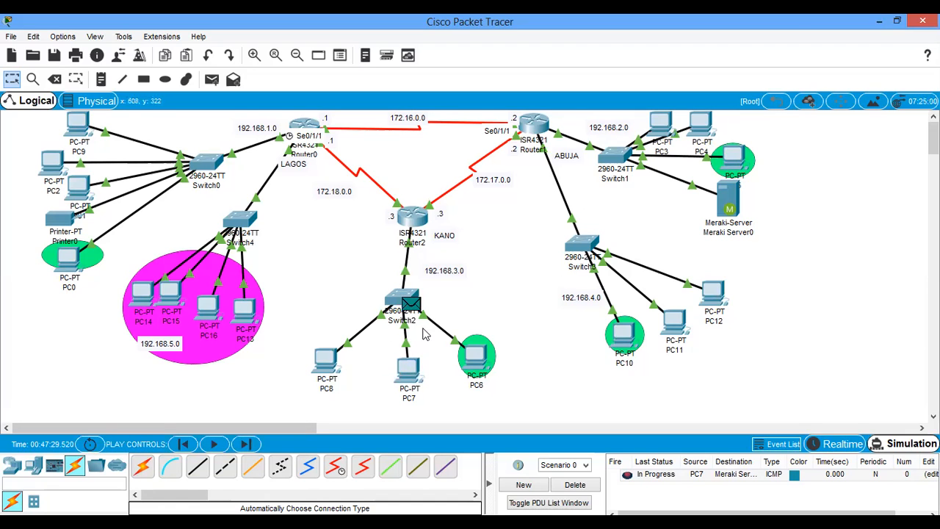
mouse_move(416, 304)
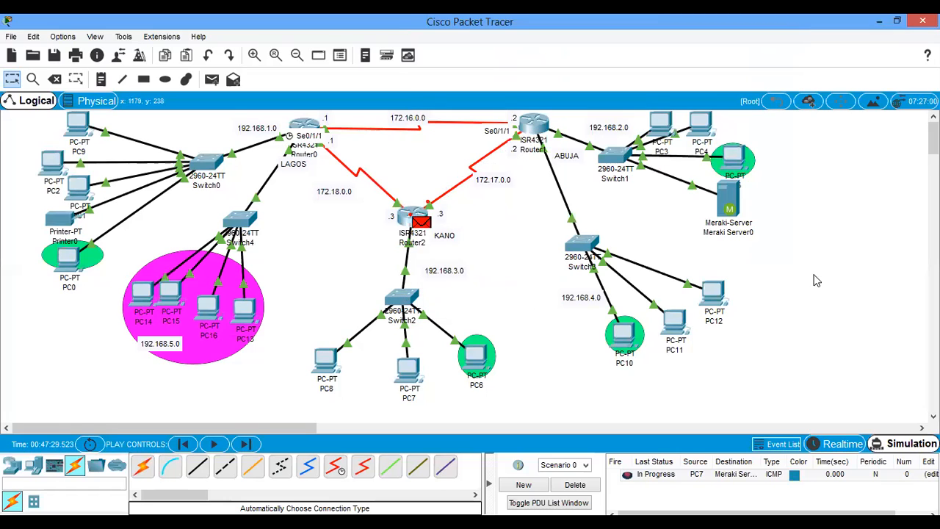
click(581, 488)
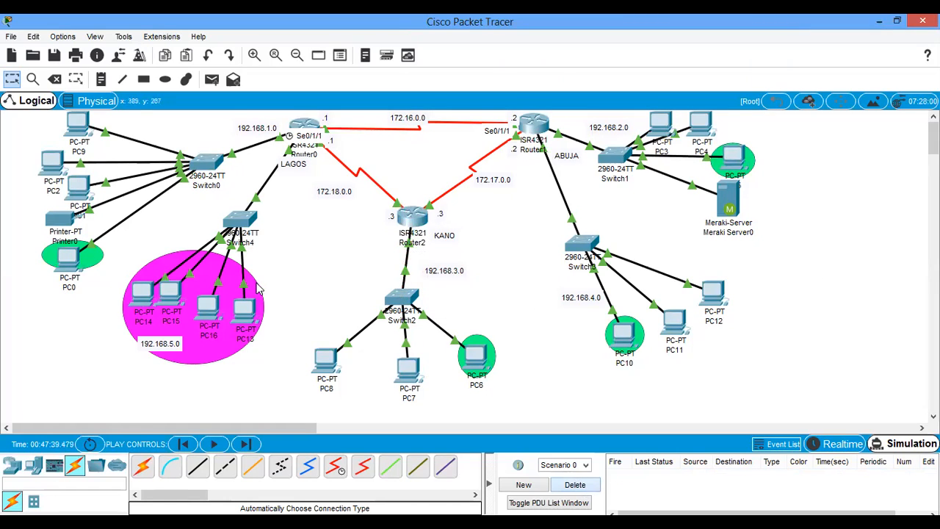
- Shift the 192.168.5.0 label slightly within the magenta ellipse and review the RIP net 192.168.5.0 command in Router0's CLI
drag(166, 348, 154, 351)
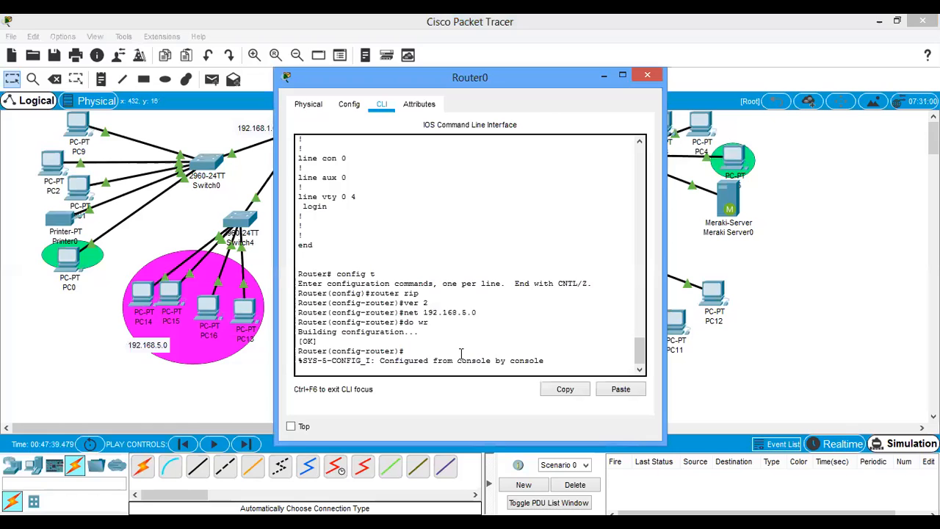
key(Return)
key(Return)
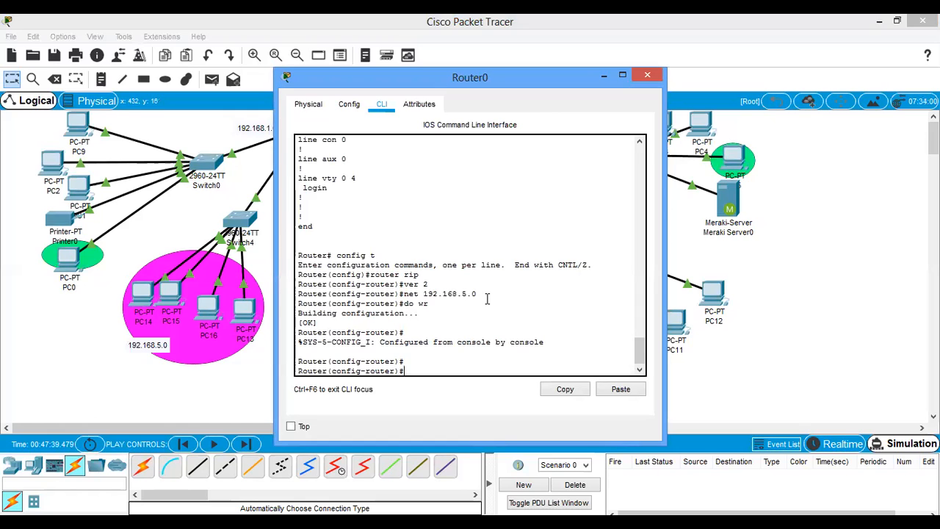
drag(428, 304, 404, 294)
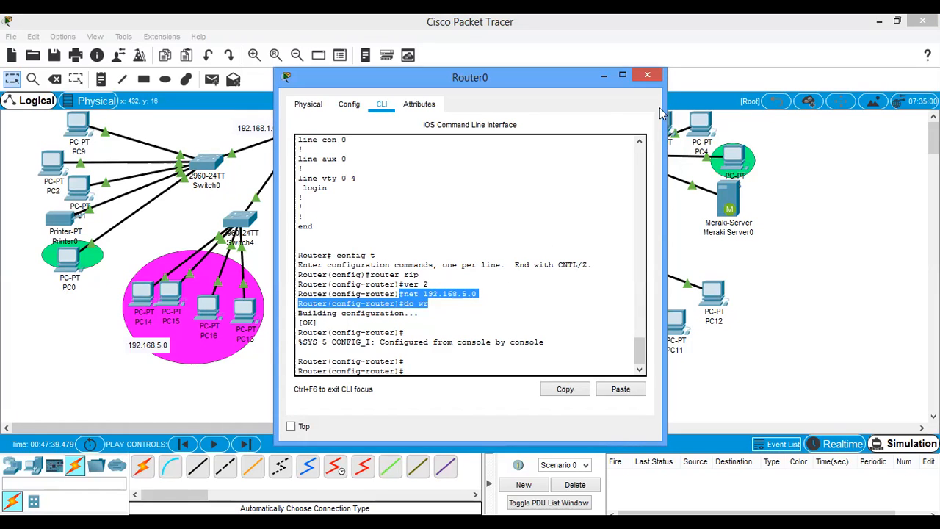
click(647, 75)
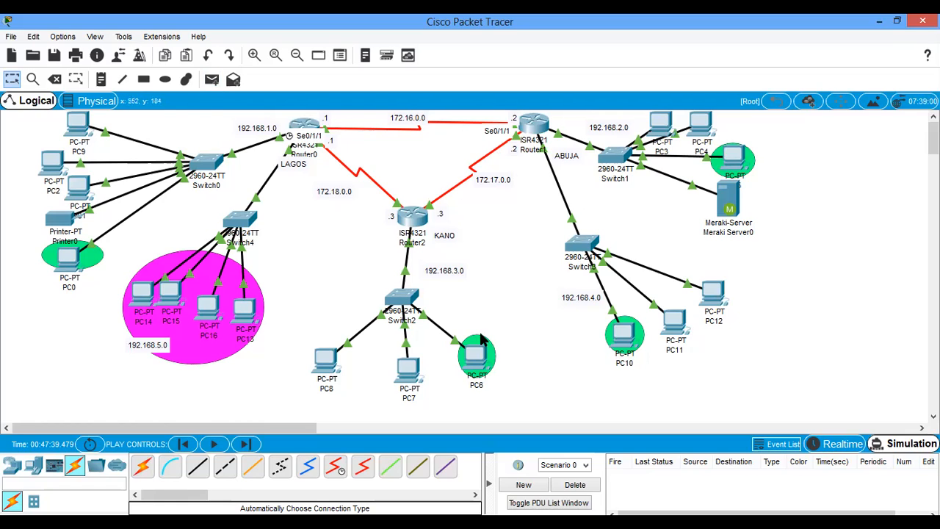
- Simulate a simple PDU from PC10 to PC5 through to completion and clear the scenario
click(212, 79)
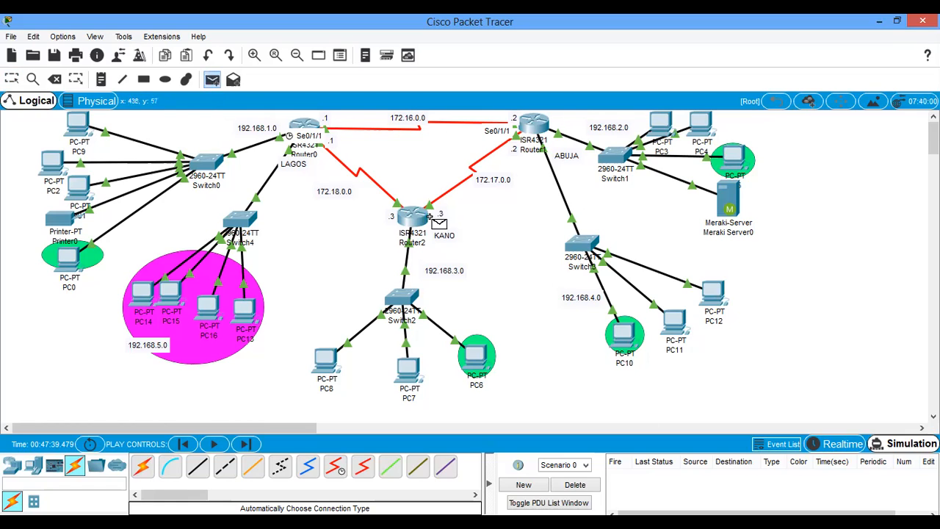
click(626, 335)
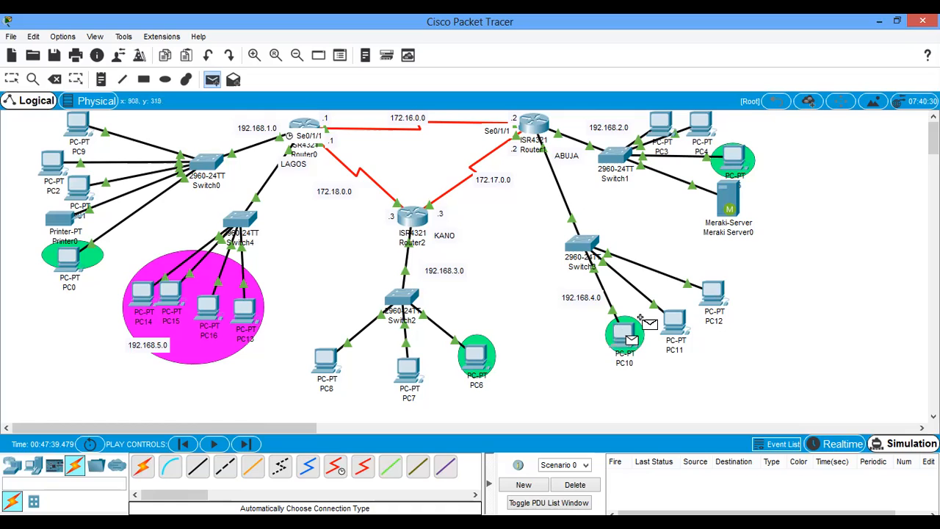
click(732, 155)
click(247, 445)
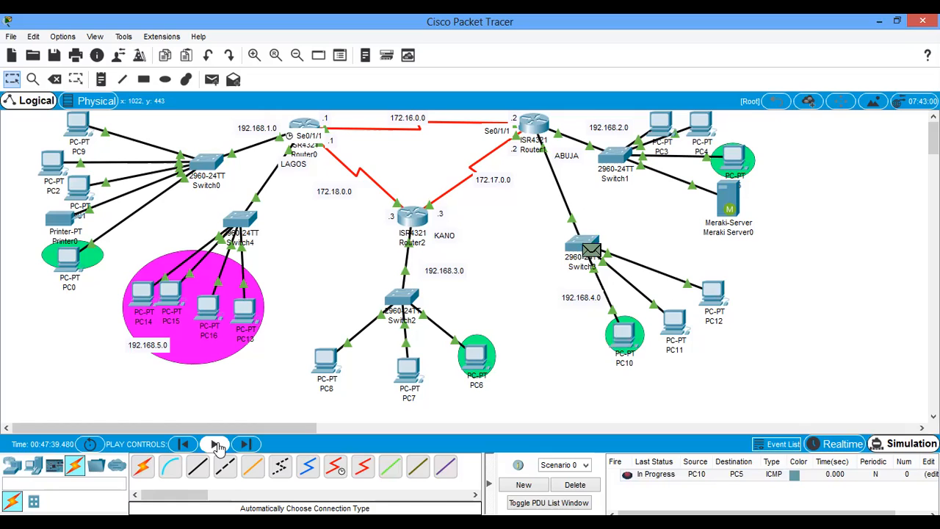
click(218, 446)
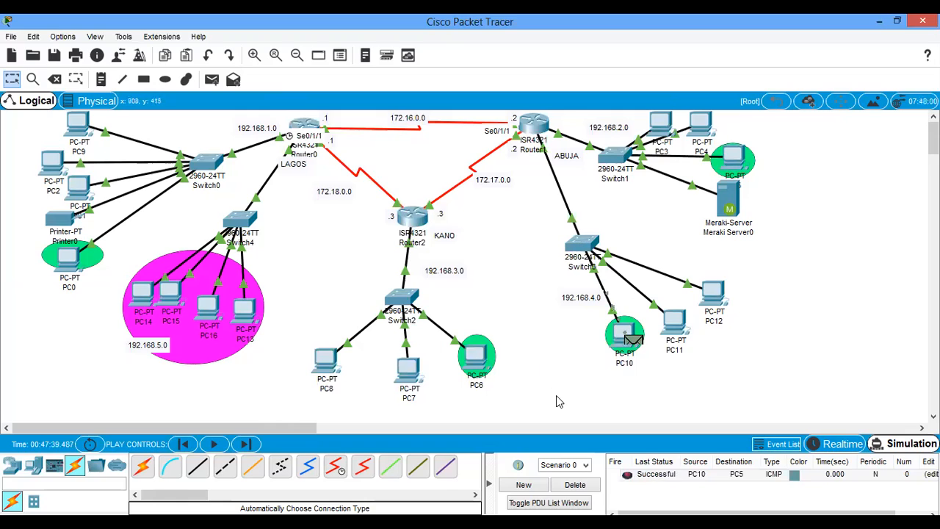
click(575, 485)
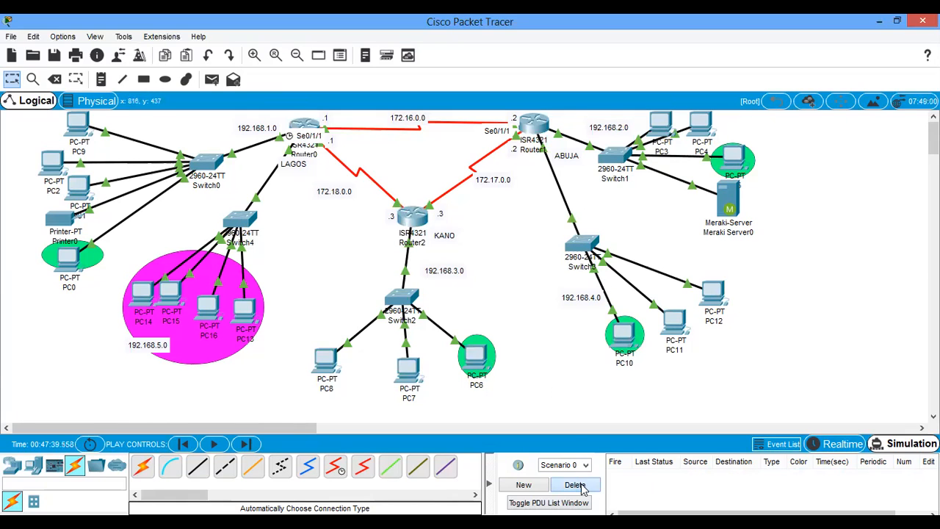
- Simulate a simple PDU from PC11 to PC4 and delete it from the scenario
click(211, 79)
click(674, 322)
click(702, 126)
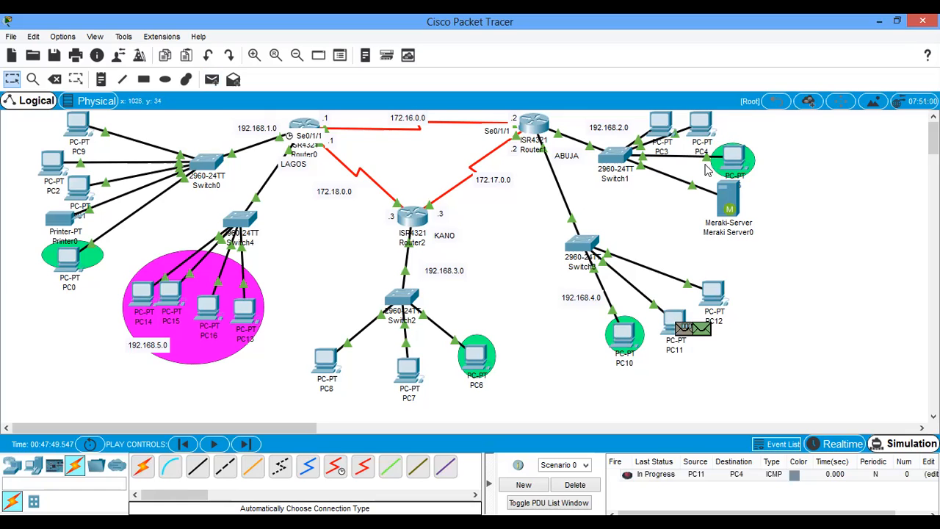
click(246, 444)
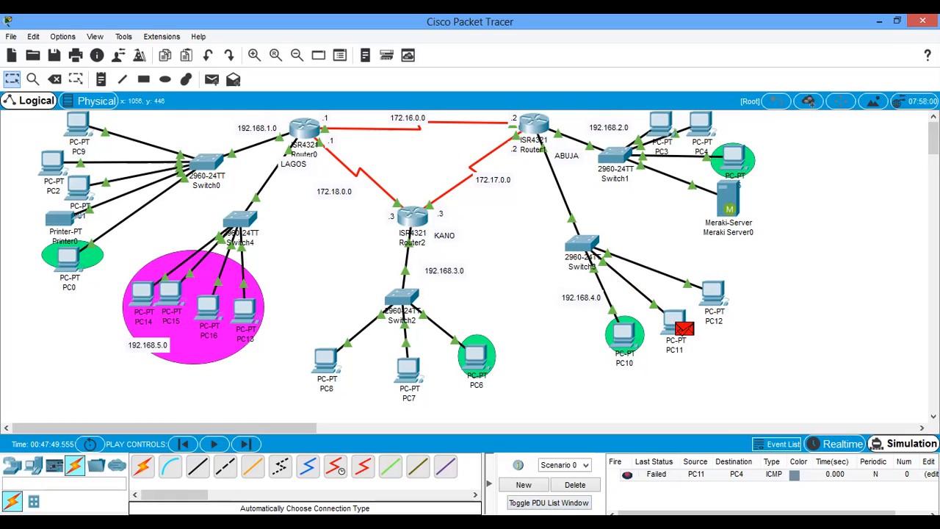
click(572, 486)
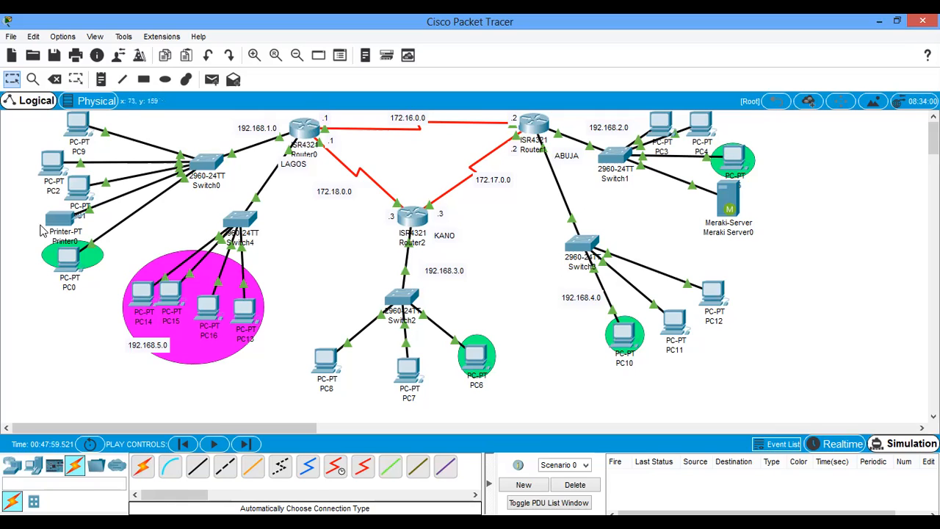
- Simulate a simple PDU from PC9 to PC8, follow its path through the routers, and clear the scenario
mouse_move(63, 263)
click(211, 79)
click(78, 127)
click(327, 360)
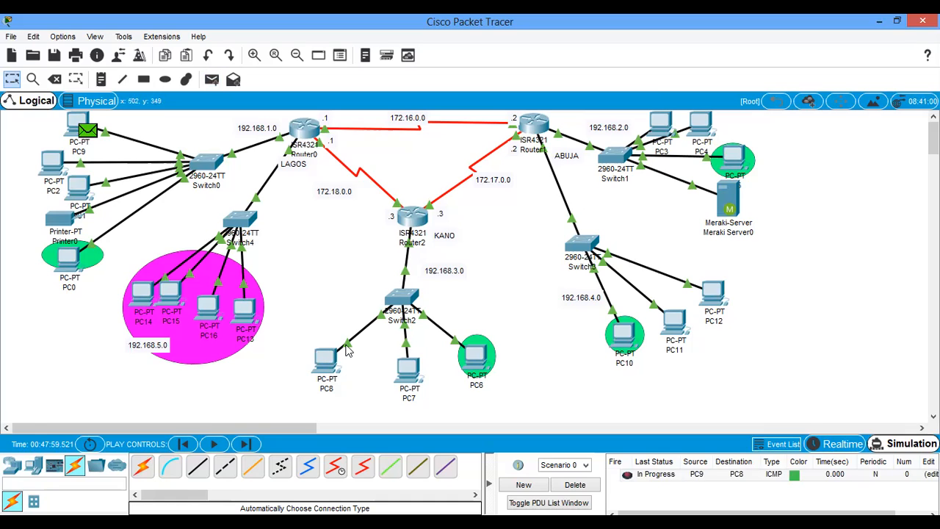
click(214, 444)
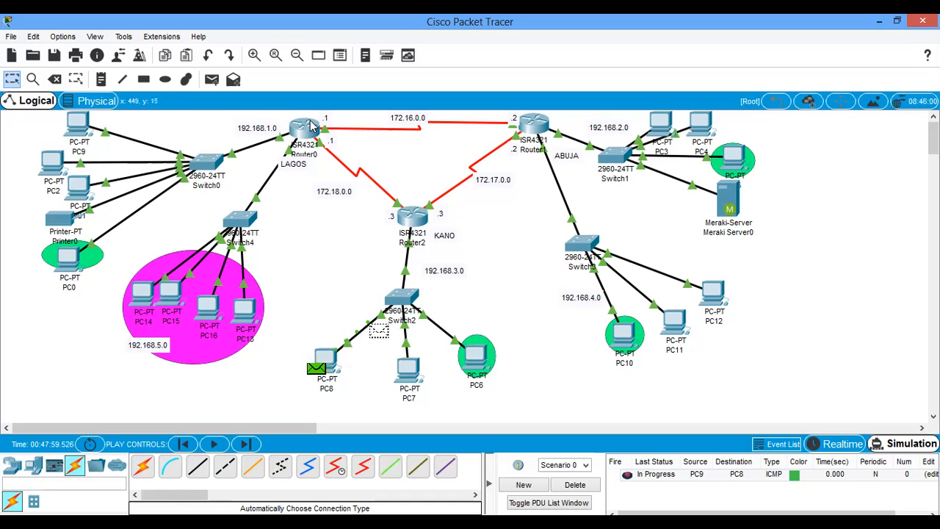
mouse_move(313, 128)
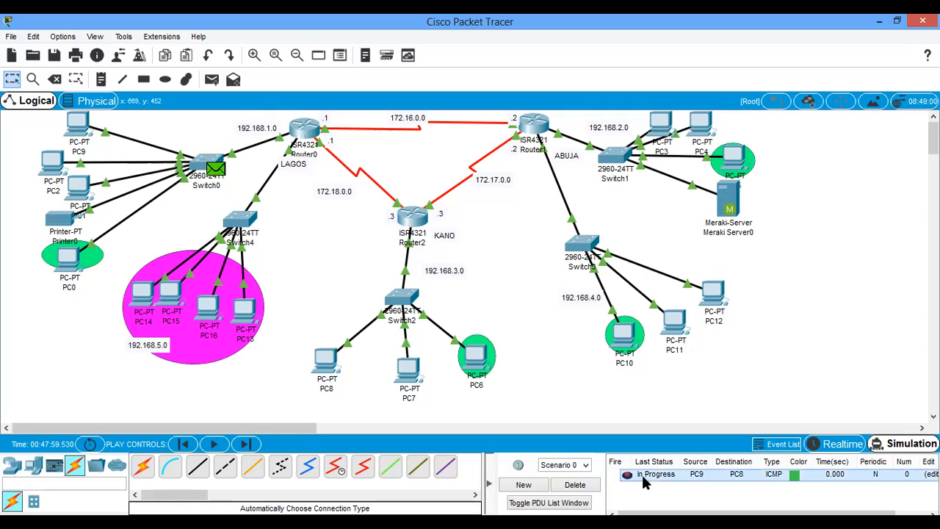
click(575, 486)
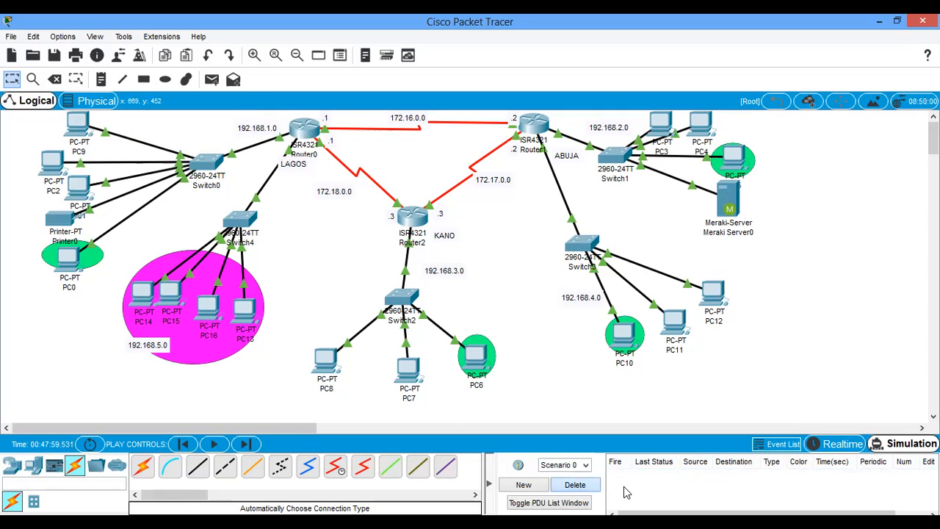
- Return to Realtime mode and send a simple PDU from PC1 to PC11
click(837, 444)
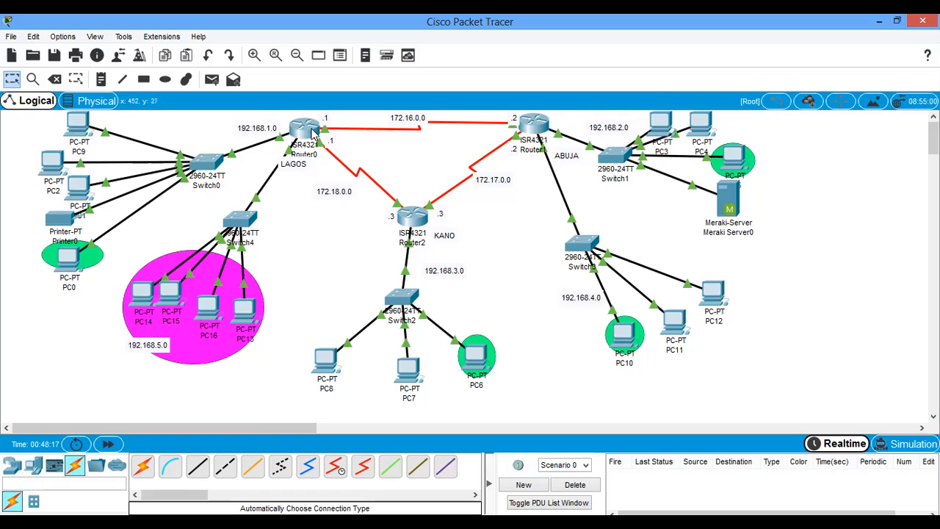
mouse_move(332, 133)
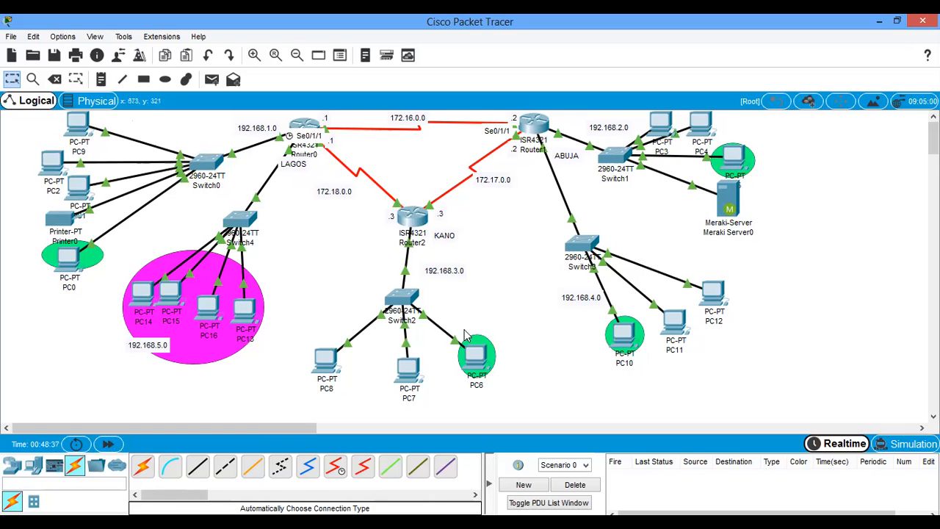
click(212, 81)
click(80, 188)
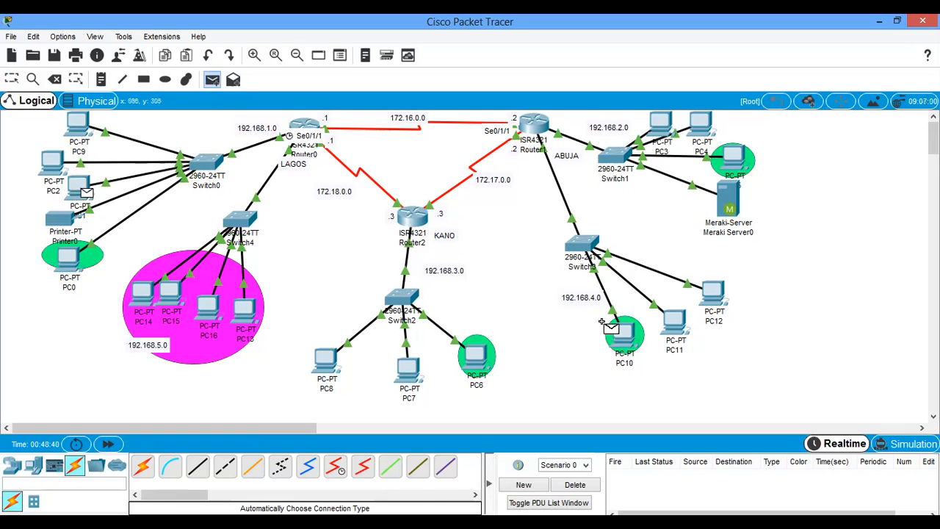
click(675, 323)
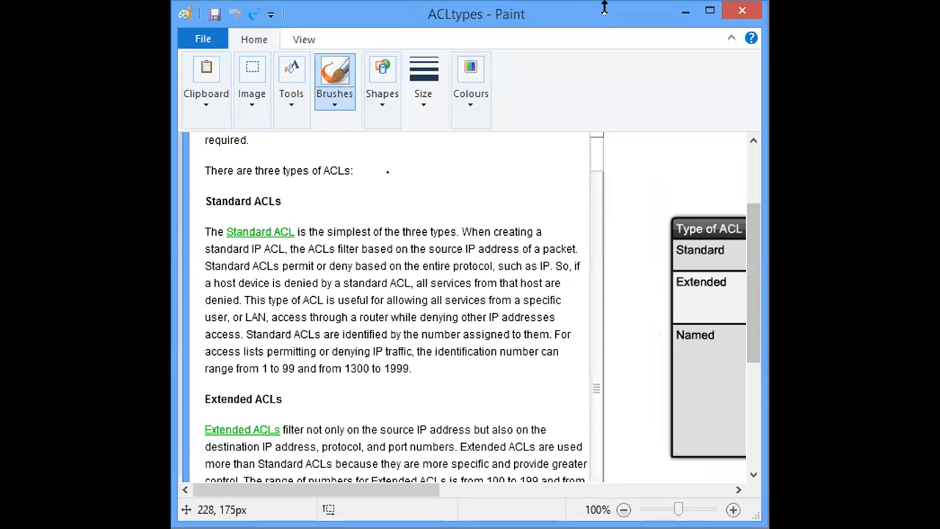
- Maximize the ACLtypes picture in Paint to examine the table of standard, extended and named access lists
click(708, 13)
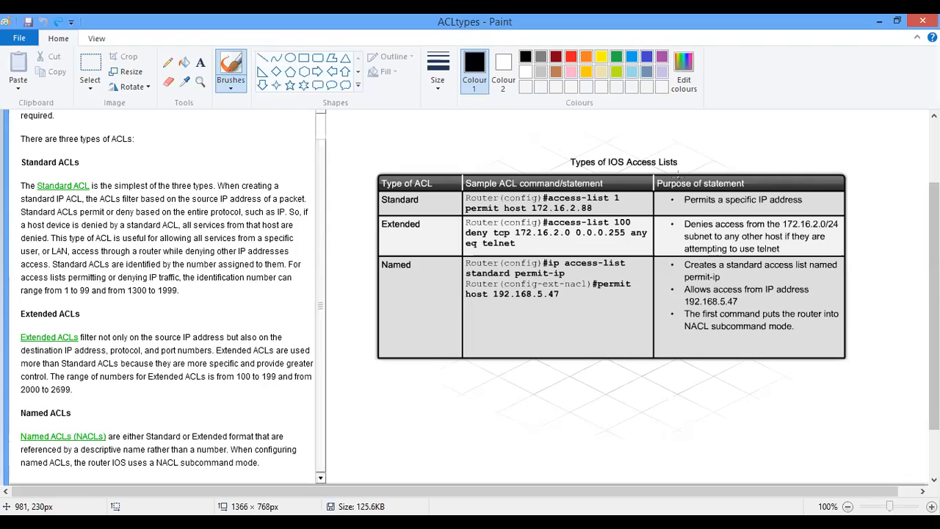